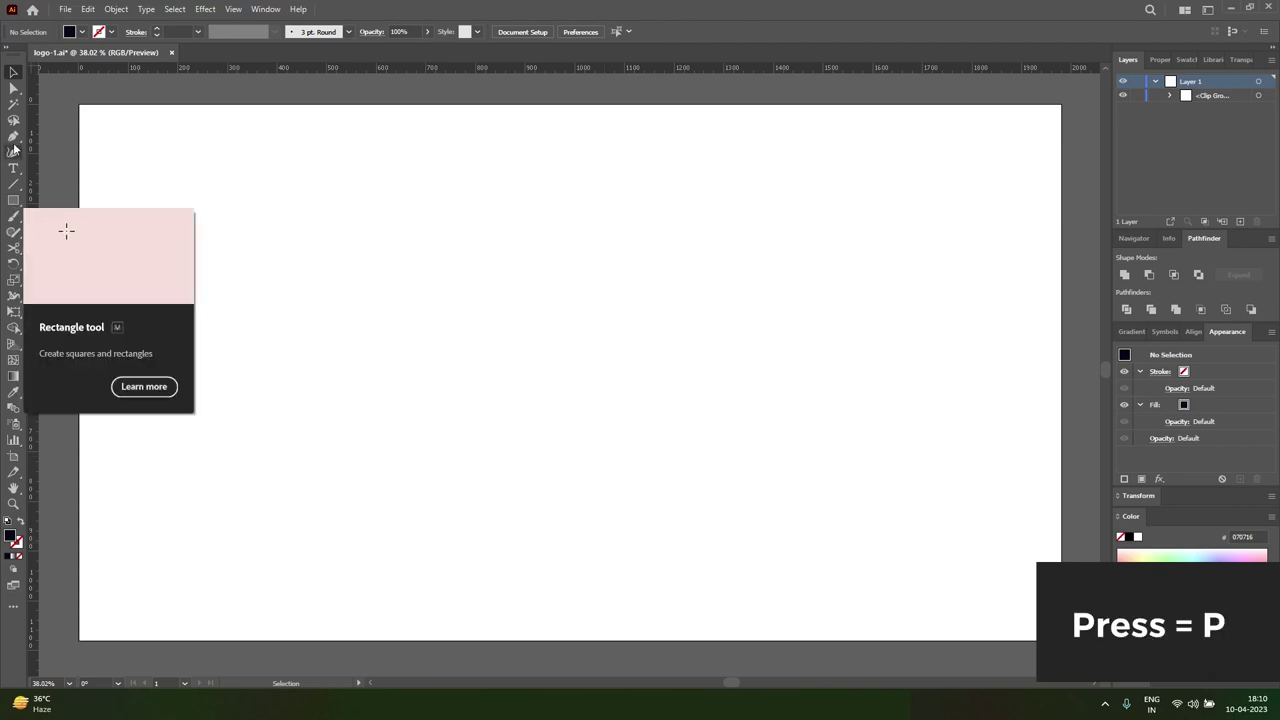
- Set up the Pen tool with a black stroke and no fill, zoomed in on the artboard centre
key("p")
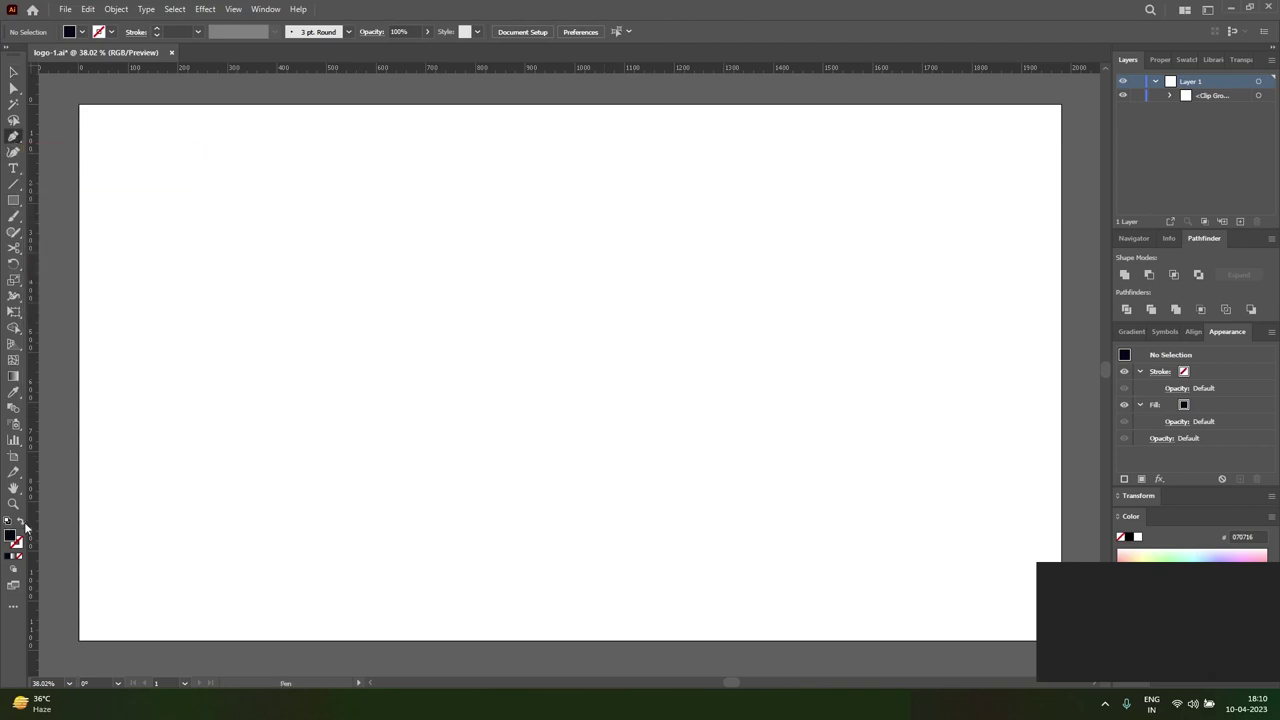
left_click(20, 522)
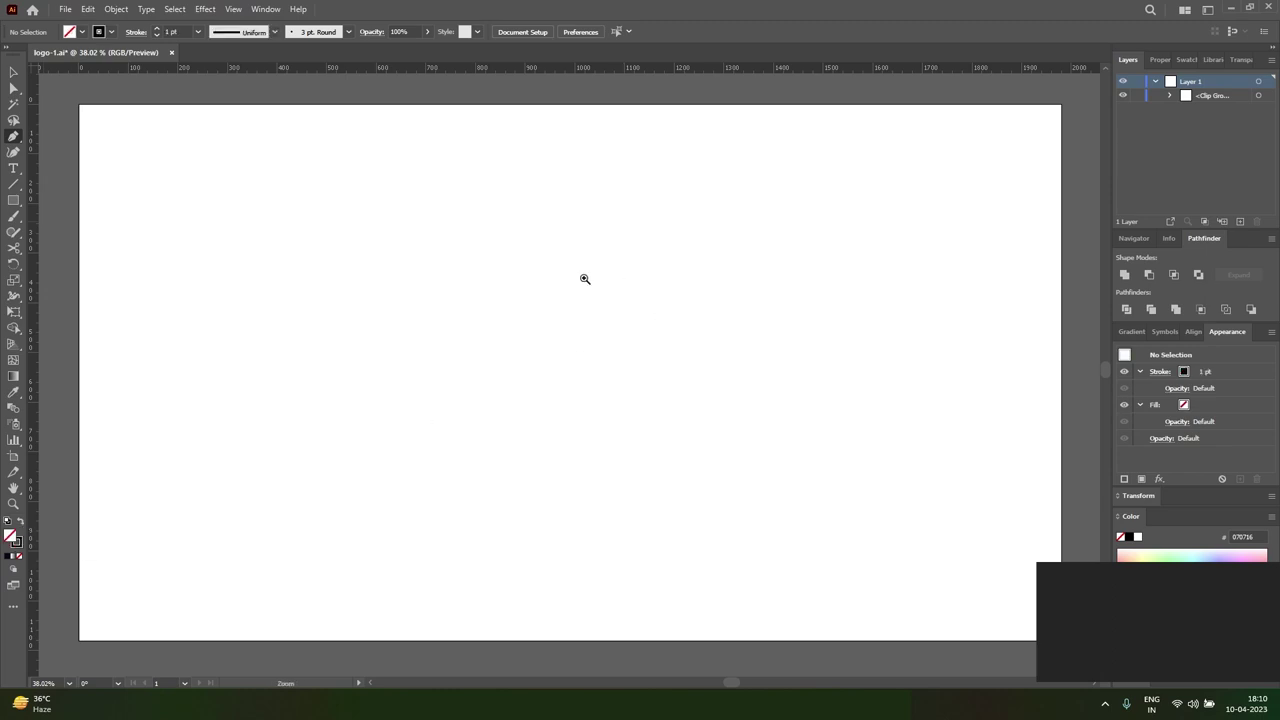
mouse_move(583, 263)
left_mouse_down()
mouse_move(637, 262)
mouse_move(613, 341)
left_mouse_up()
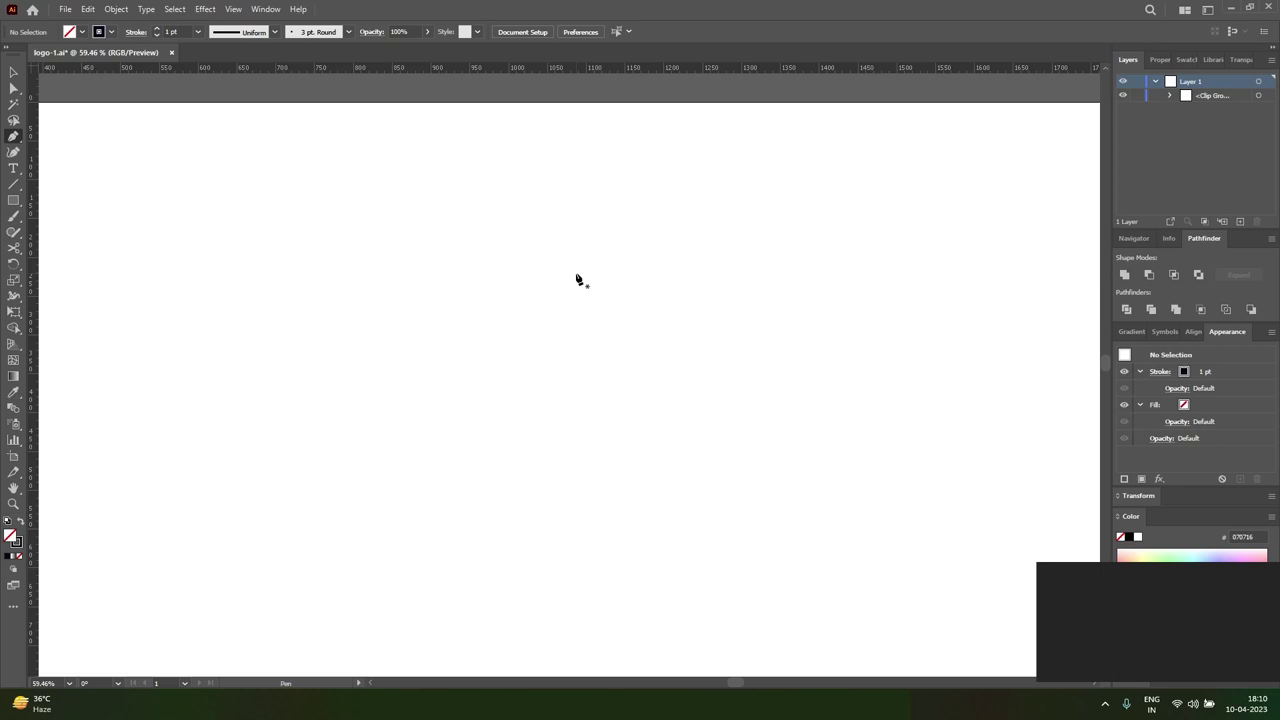
scroll(580, 282, "up", 1)
scroll(584, 285, "up", 1)
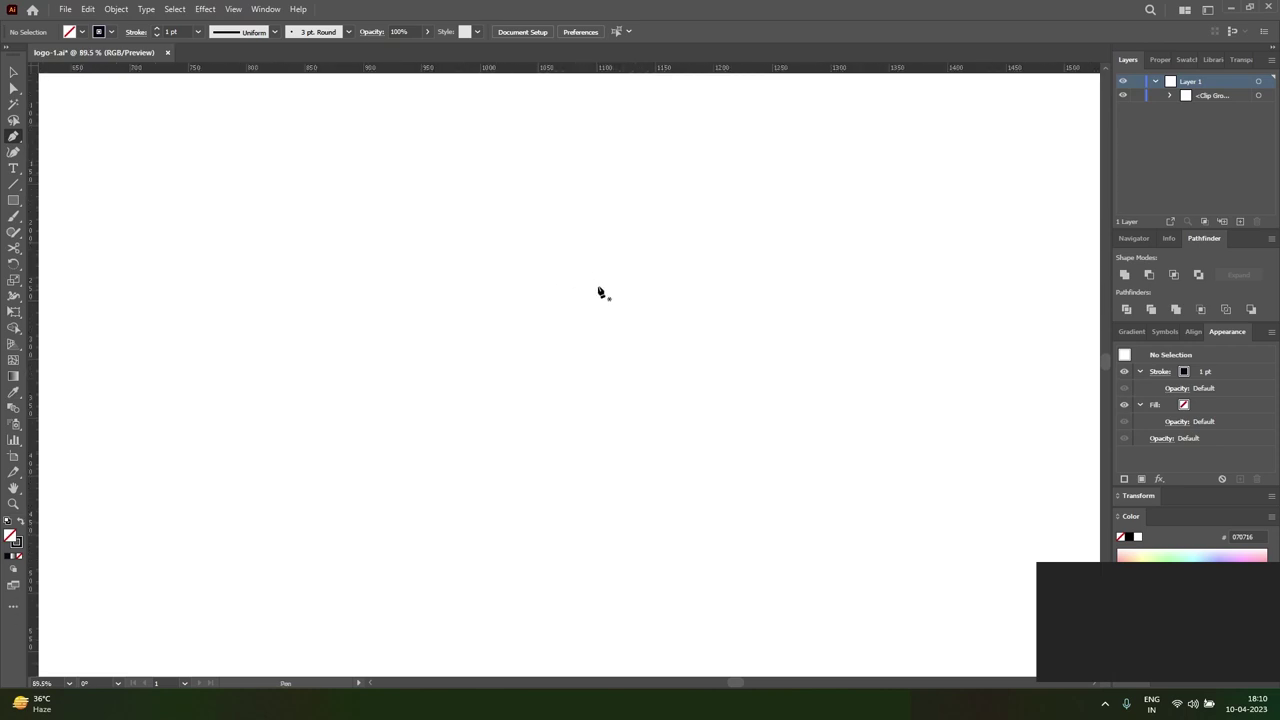
- Draw the bottle's flat top, top-left lip corner and first notch on the neck's left side
left_click(599, 289)
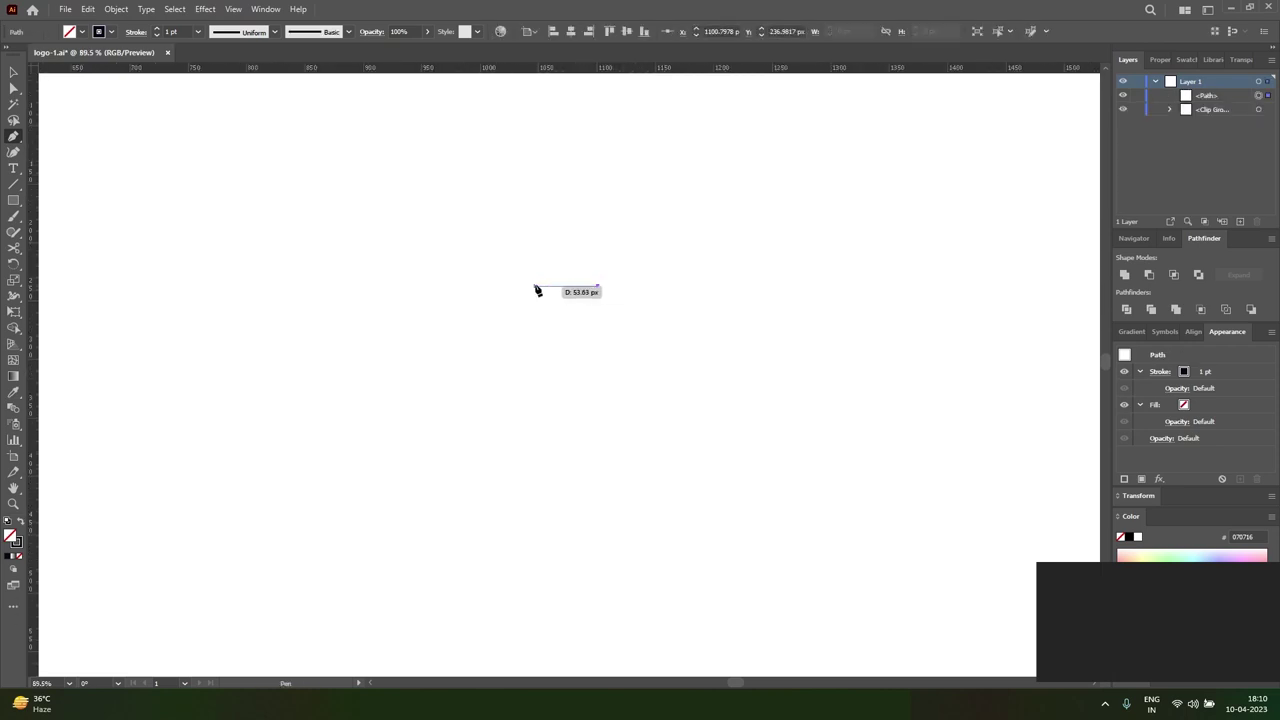
left_click(598, 269)
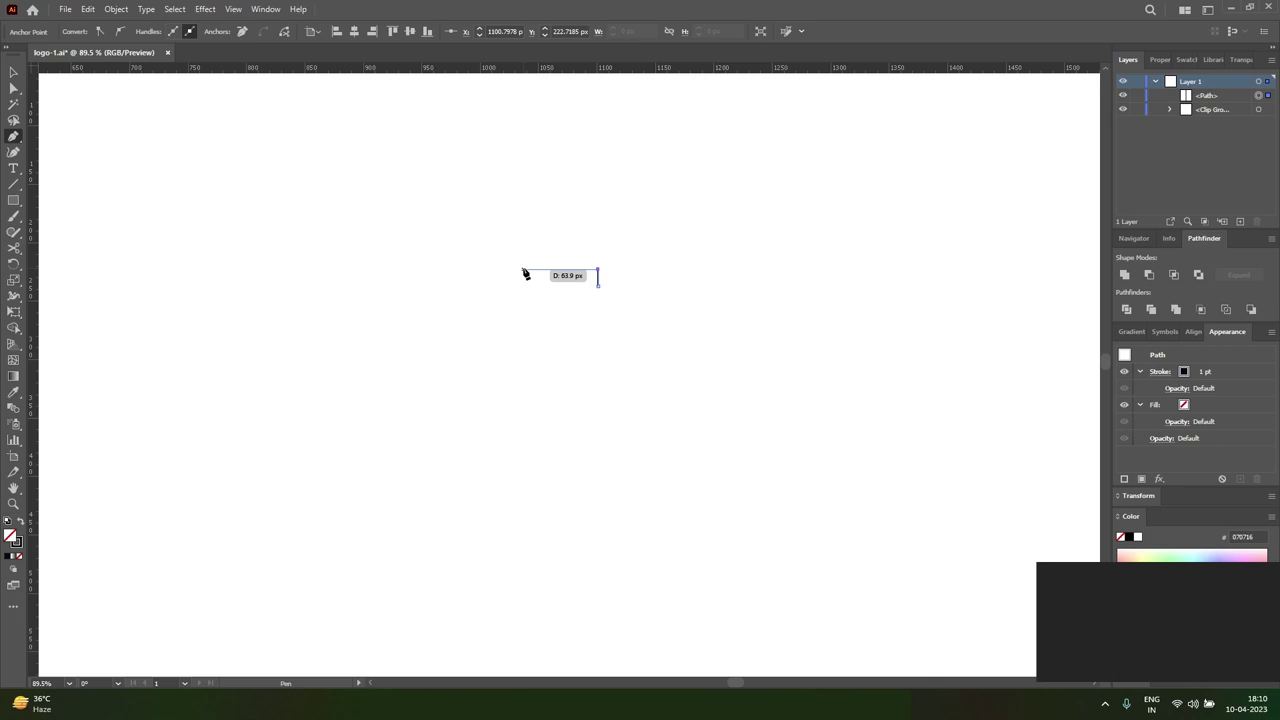
left_click(522, 269)
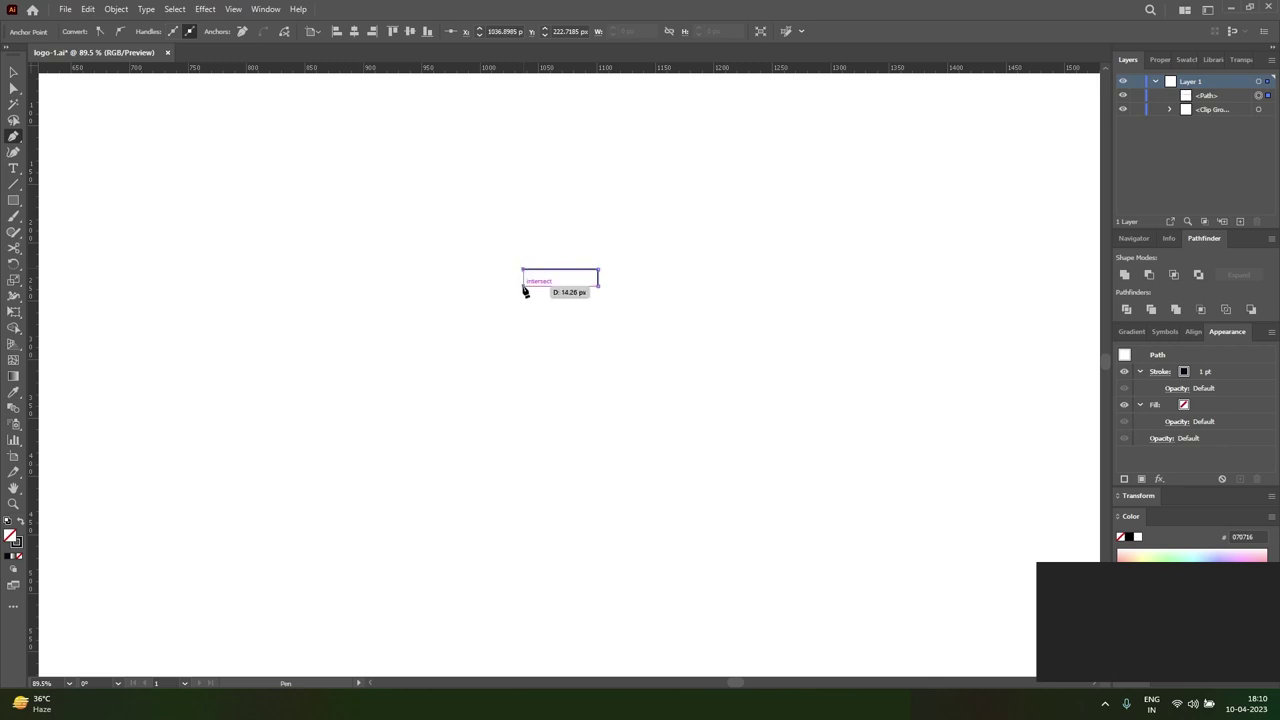
left_click(522, 285)
left_click(529, 289)
left_click(524, 290)
left_click(524, 291)
- Add the second lip ridge and the lower neck ridge down the neck's left edge
left_click(524, 292)
left_click(529, 297)
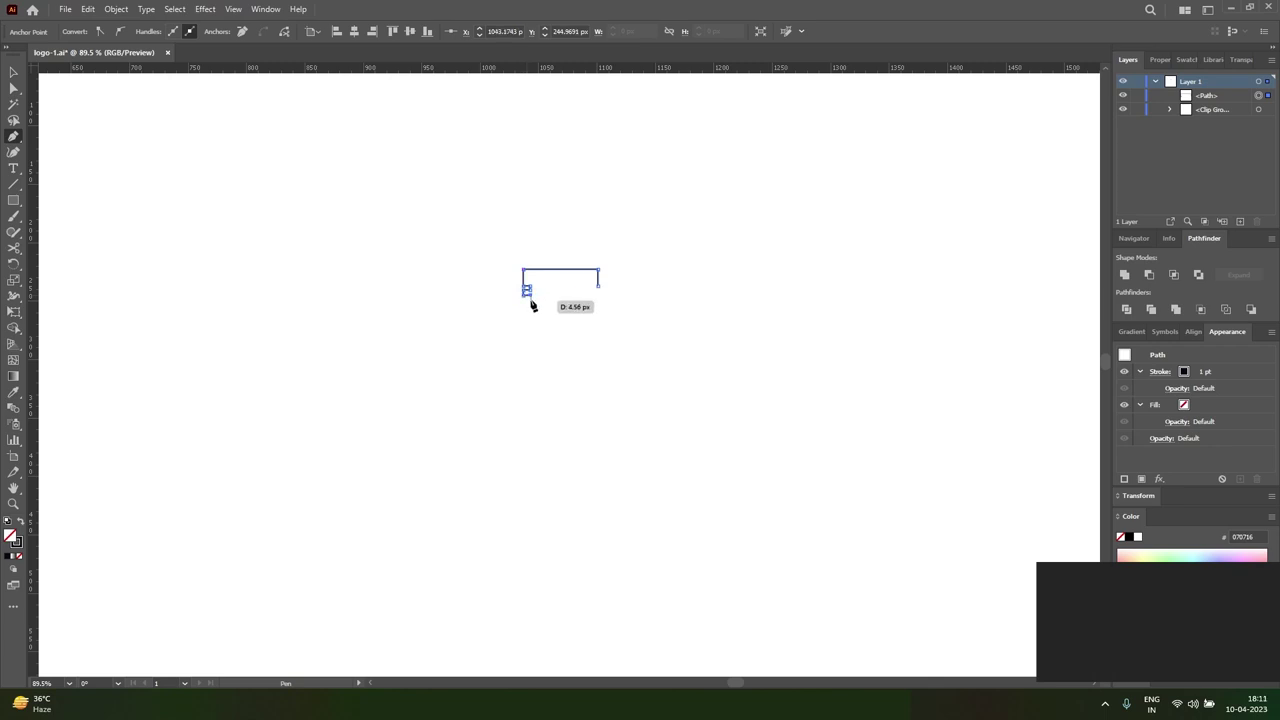
left_click(528, 300)
left_click(524, 302)
left_click(523, 325)
left_click(529, 325)
left_click(529, 328)
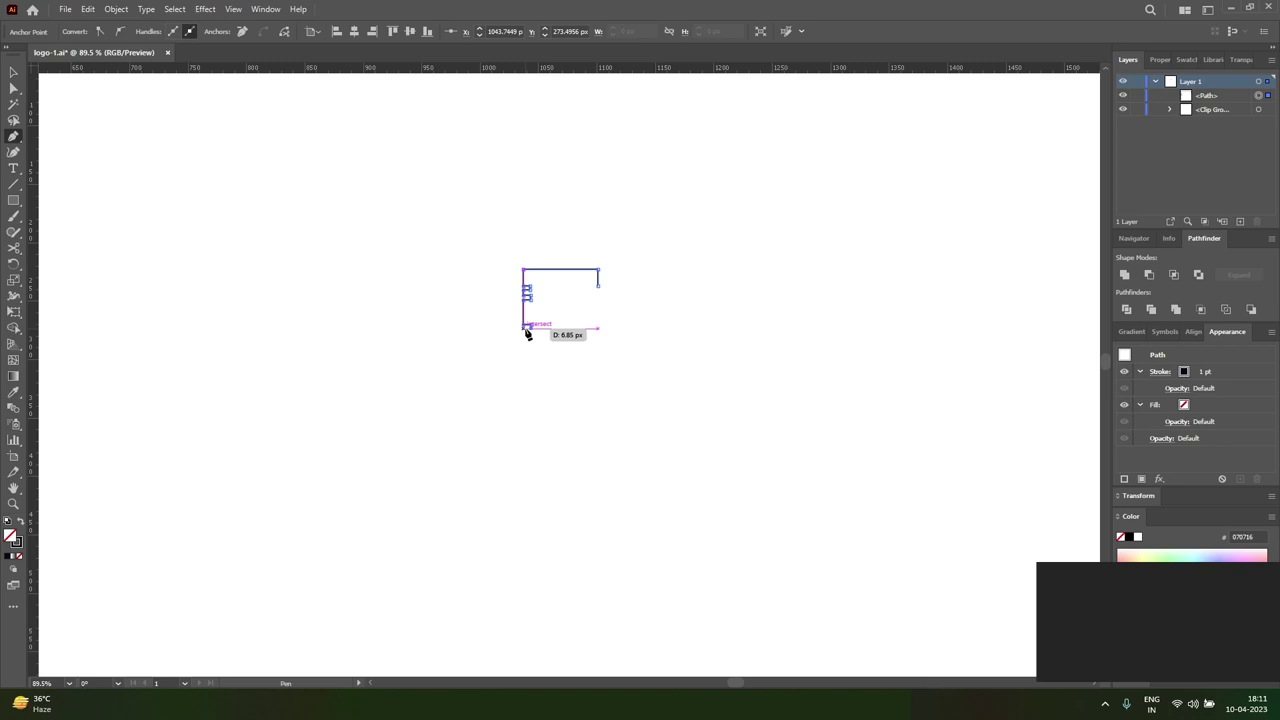
left_click(523, 327)
- Extend the neck down and curve the outline outward into the bottle's shoulder
left_click(523, 462)
scroll(526, 460, "down", 2)
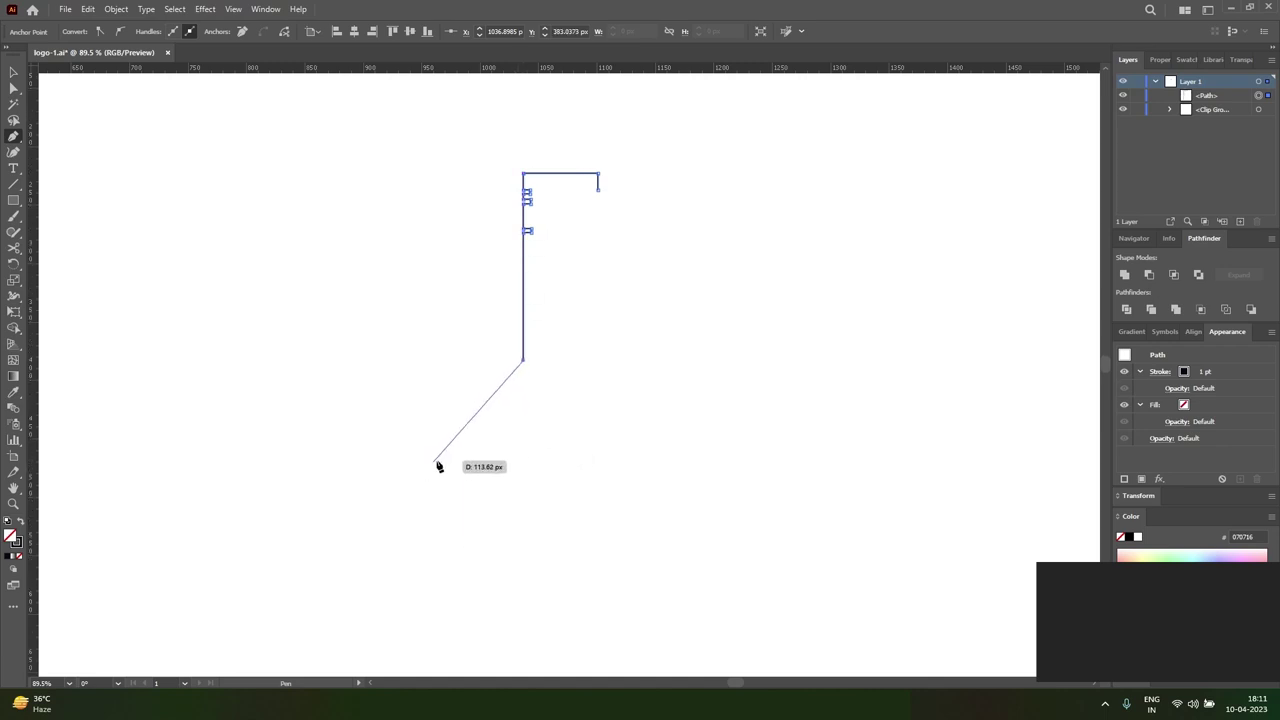
left_click_drag(441, 459, 366, 486)
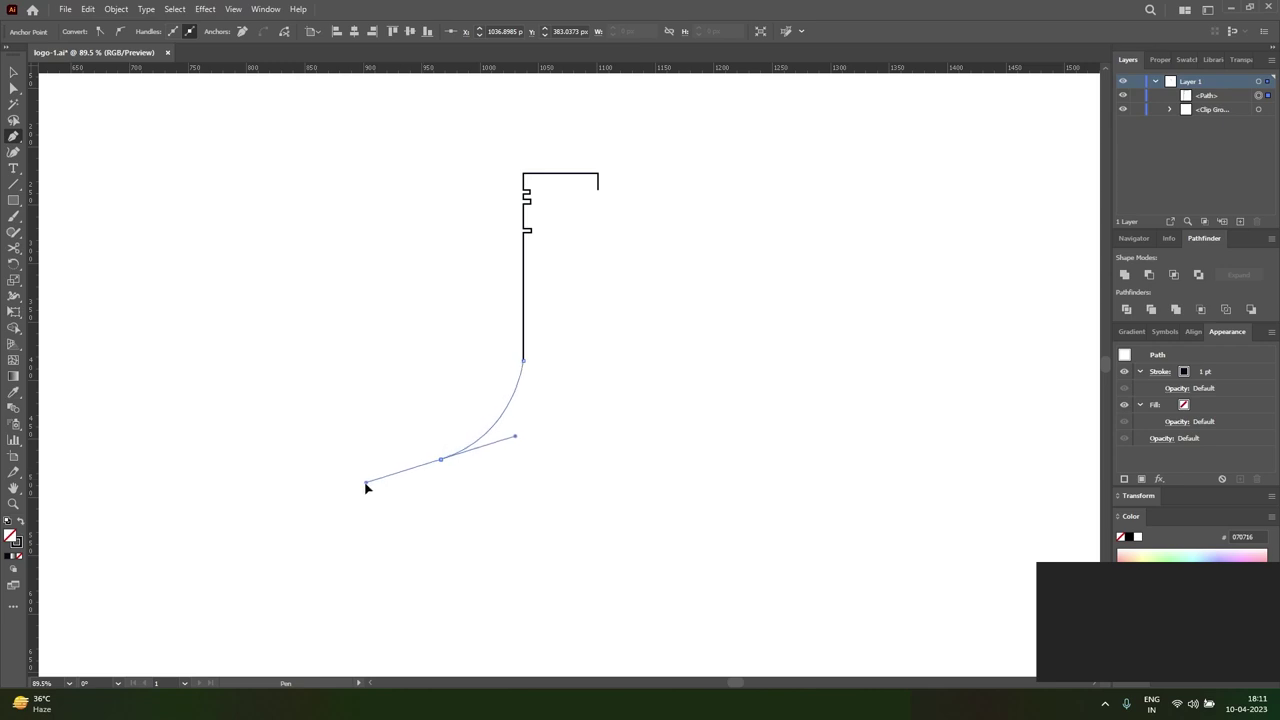
scroll(366, 486, "down", 2)
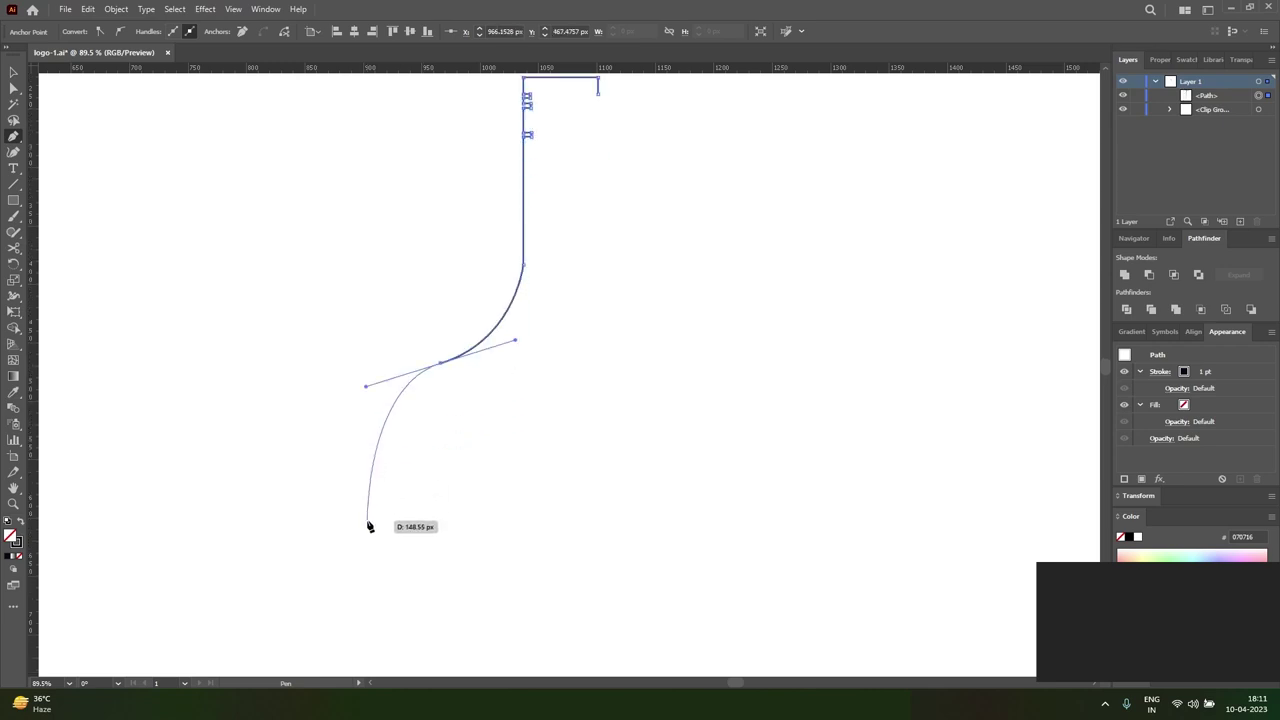
left_click(370, 506)
scroll(372, 508, "down", 1)
- Draw the long straight body side, a rounded bottom-left corner and the flat bottom edge
left_click(440, 450, "ctrl+alt")
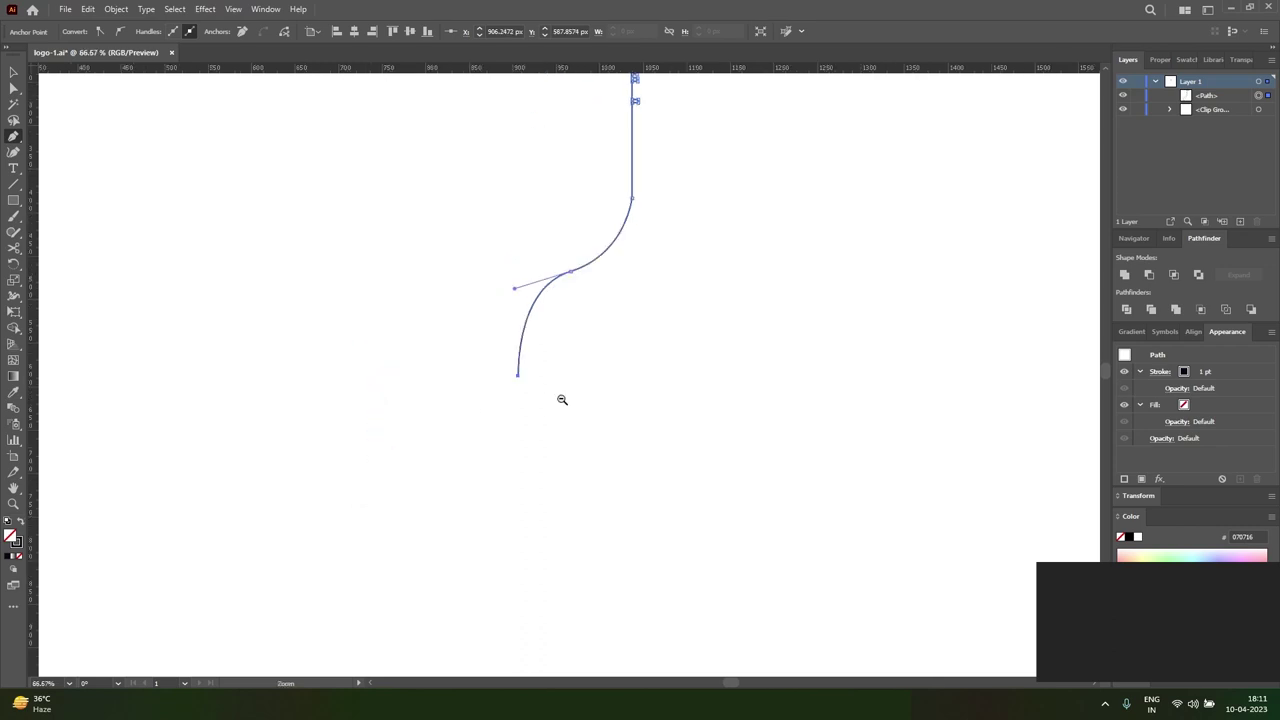
left_click(560, 397, "ctrl+alt")
left_click(556, 379, "ctrl+alt")
scroll(629, 360, "up", 1)
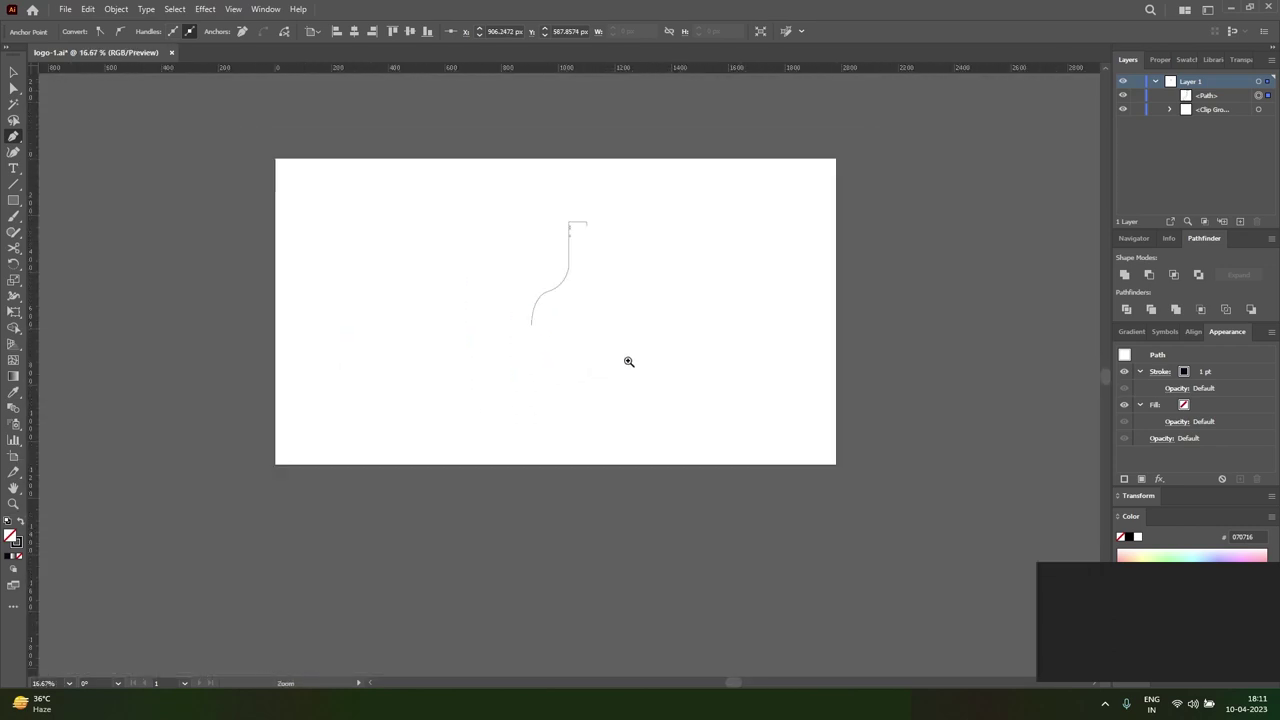
scroll(760, 351, "up", 1)
scroll(469, 441, "up", 1)
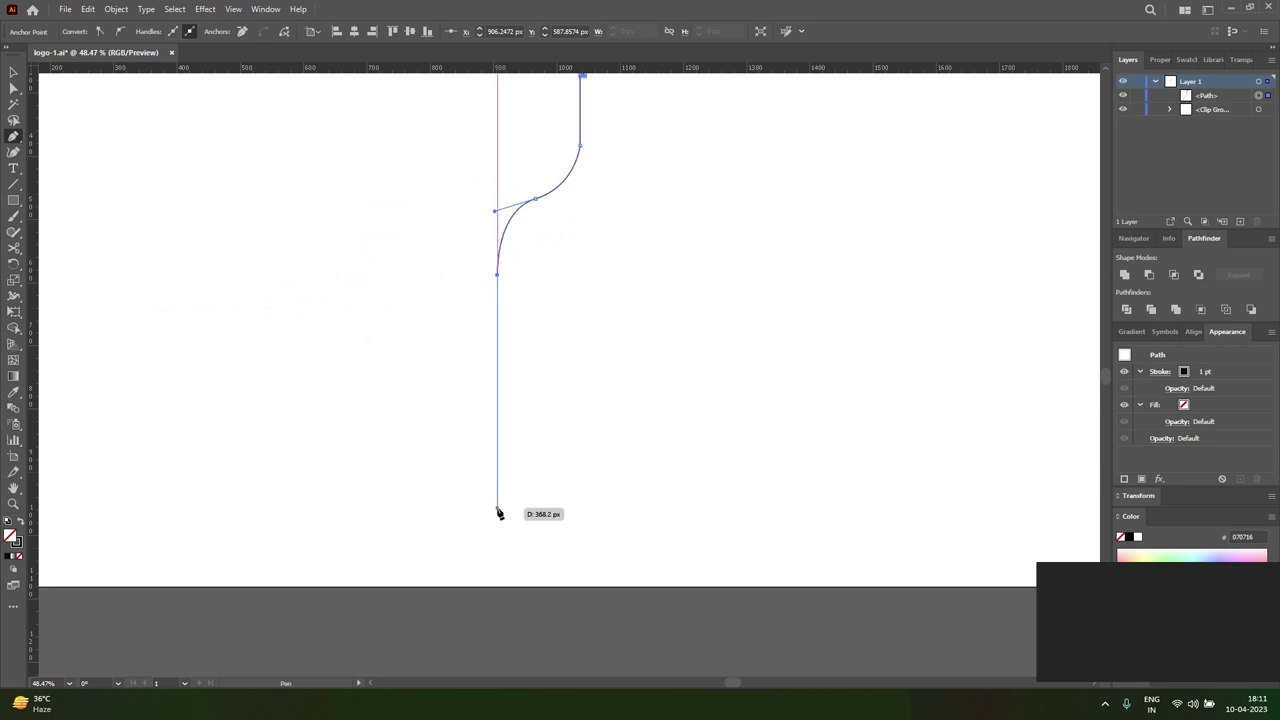
left_click(494, 563)
left_click_drag(513, 575, 530, 581)
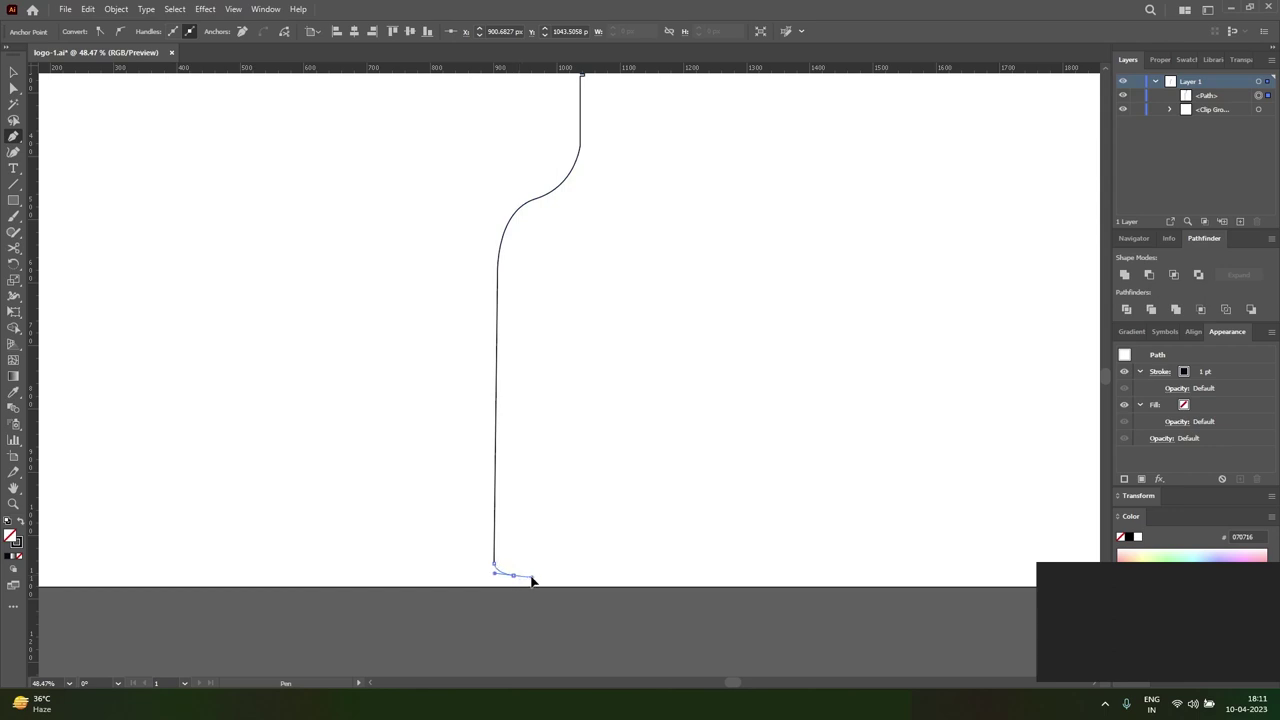
left_click_drag(530, 578, 531, 578)
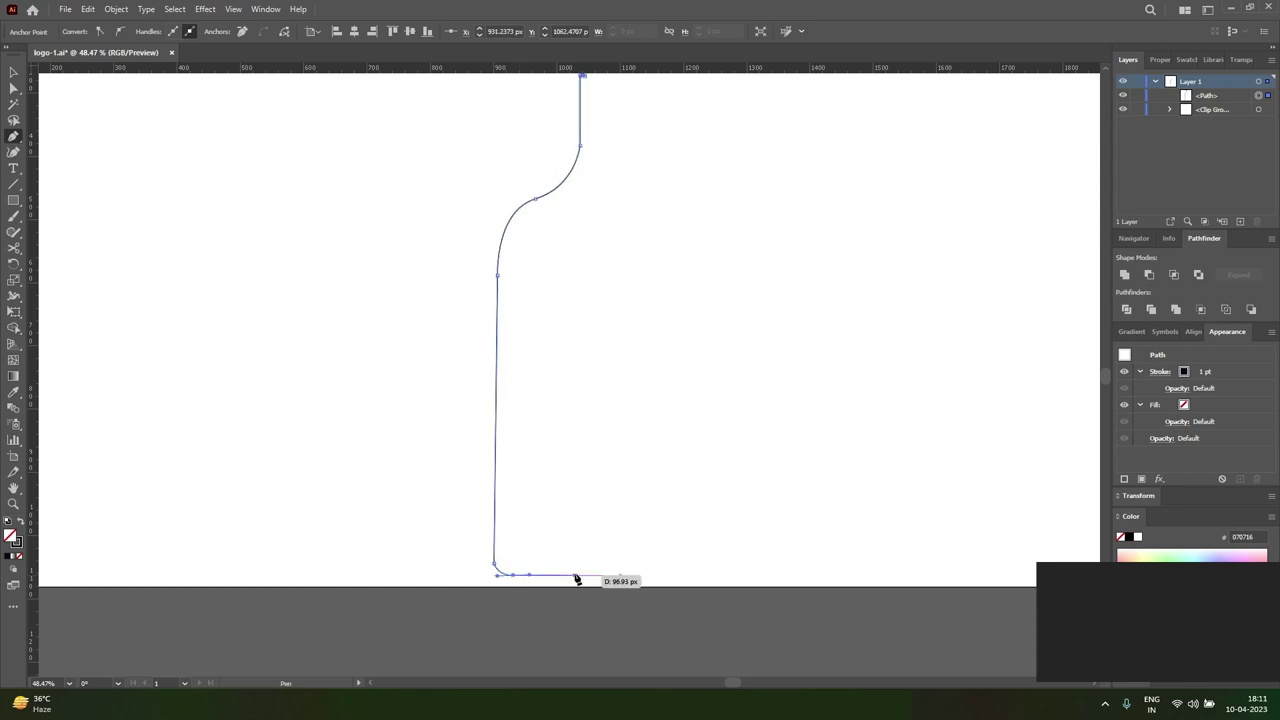
left_click(621, 576)
- Close the outline at the top-right anchor and zoom in on the bottle's lip
scroll(620, 551, "up", 5)
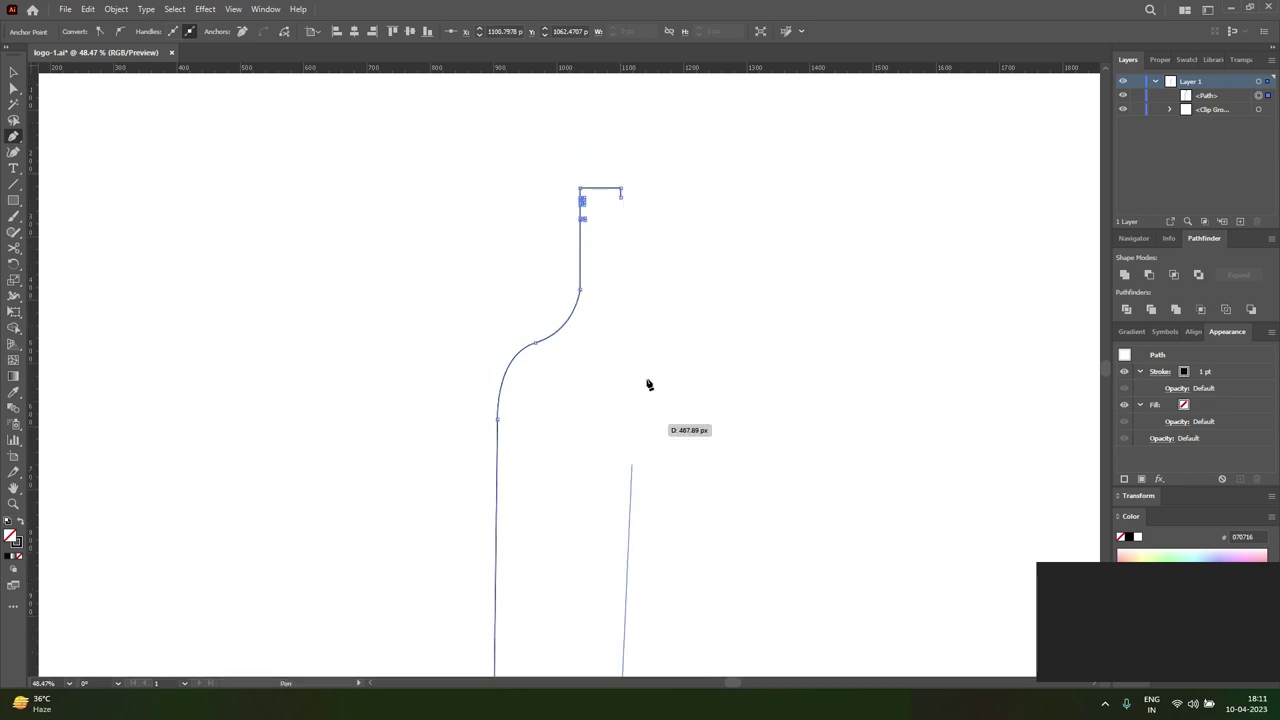
left_click(622, 192)
left_click(598, 248, "ctrl")
left_click(550, 372, "ctrl")
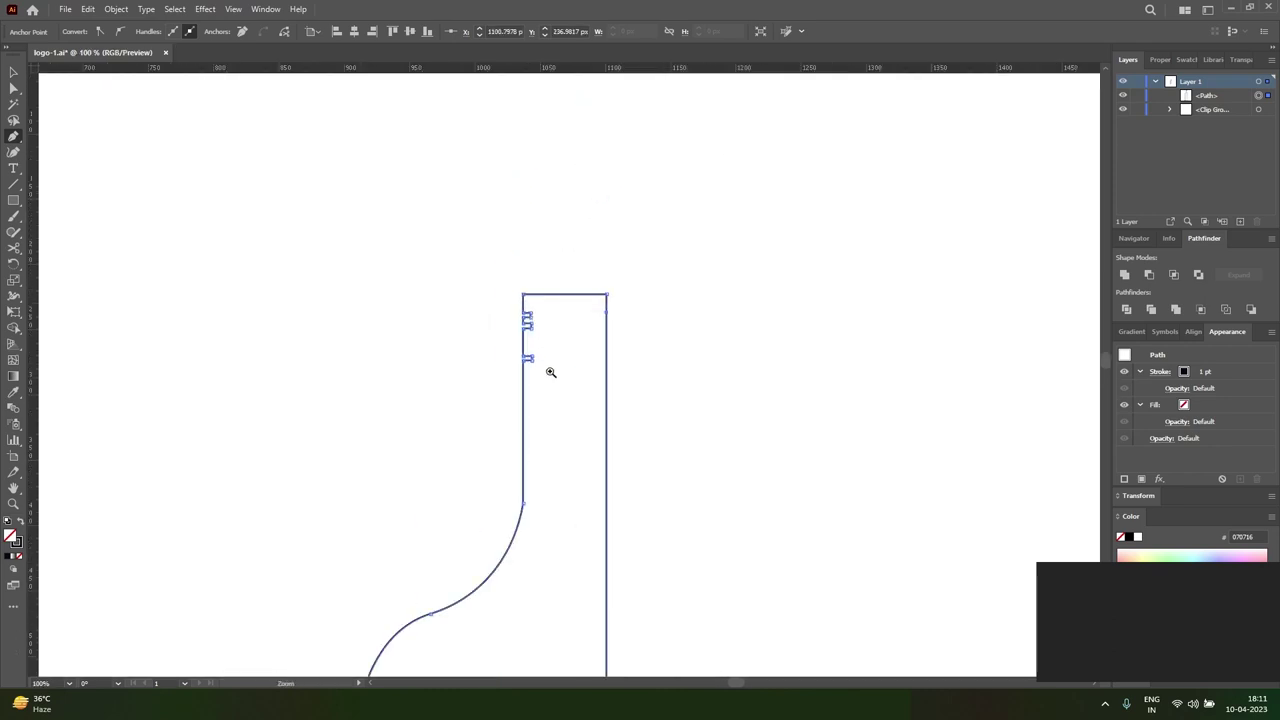
left_click(590, 355, "ctrl")
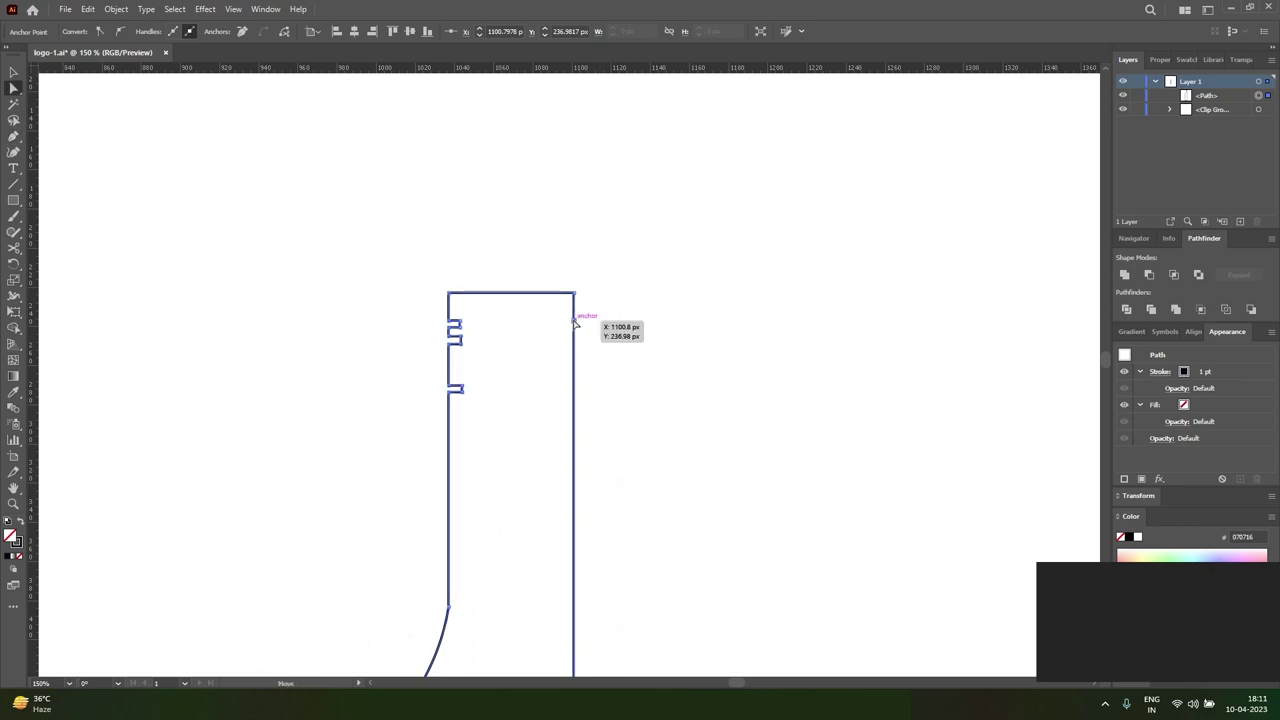
- Reselect the bottle outline and scale it slightly smaller
key("ctrl+shift+a")
key("p")
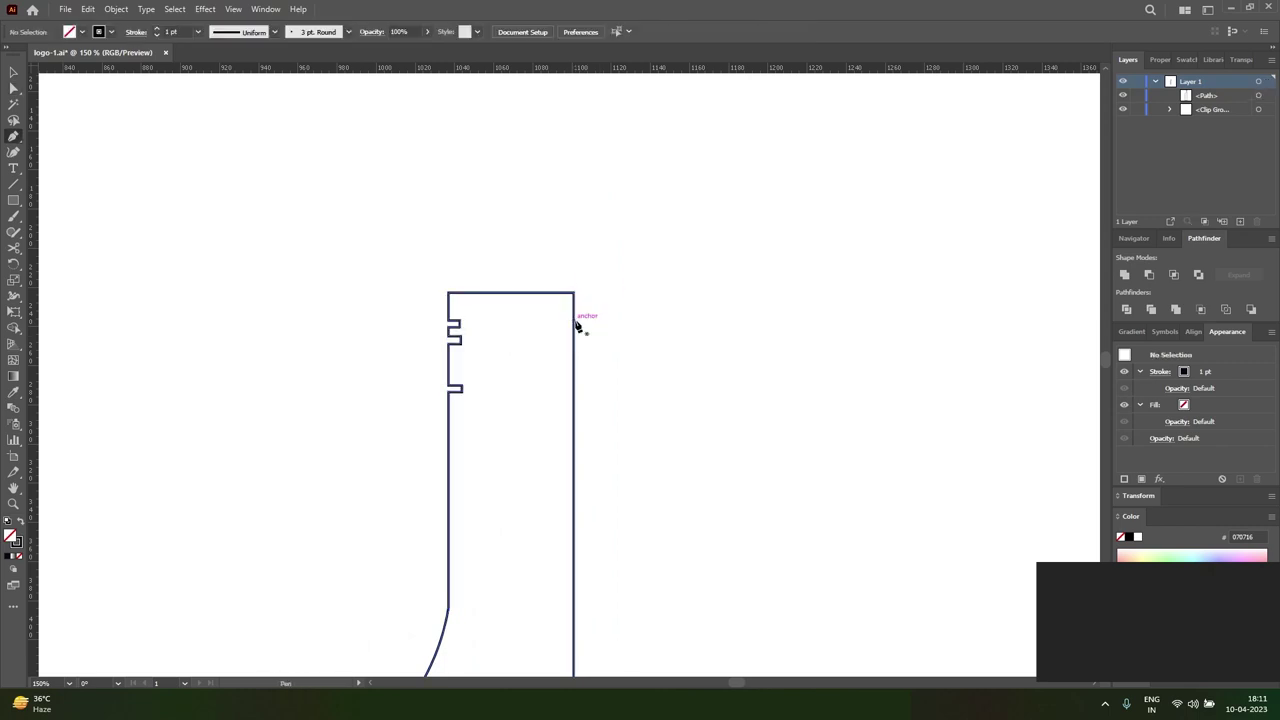
left_click(575, 325, "ctrl")
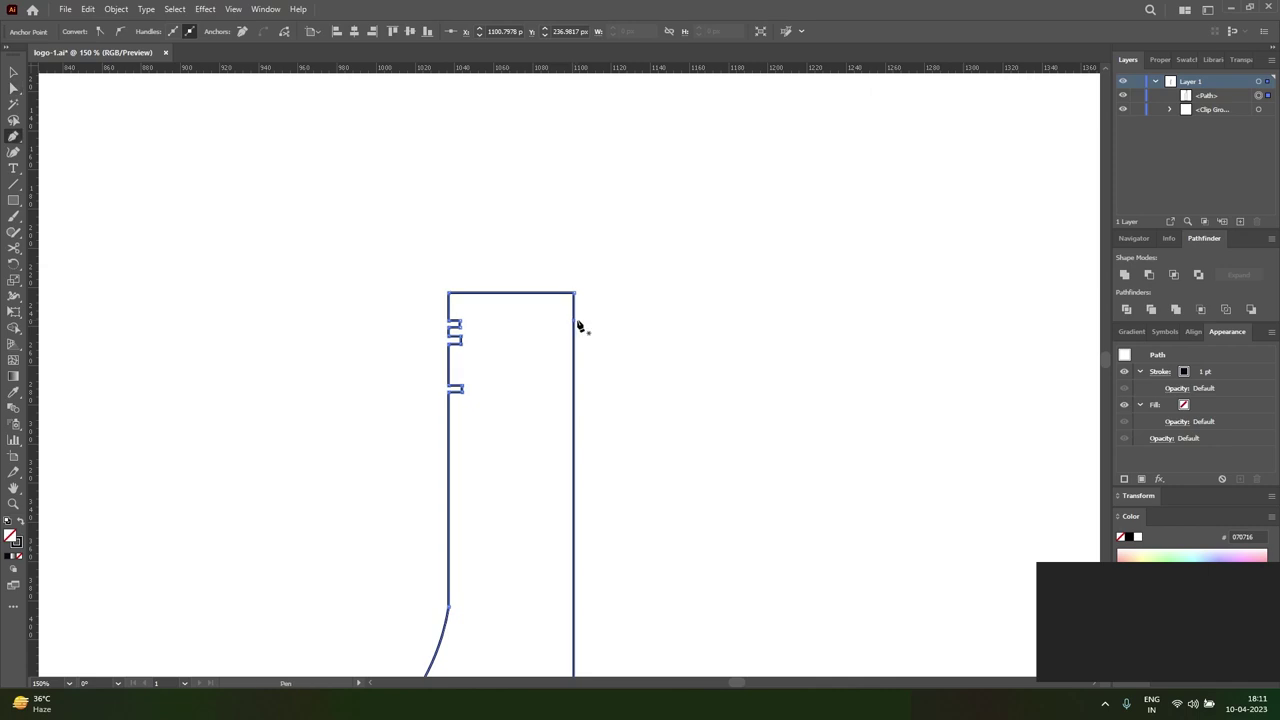
left_click(617, 429, "ctrl")
key("ctrl+minus")
key("ctrl+minus")
key("ctrl+minus")
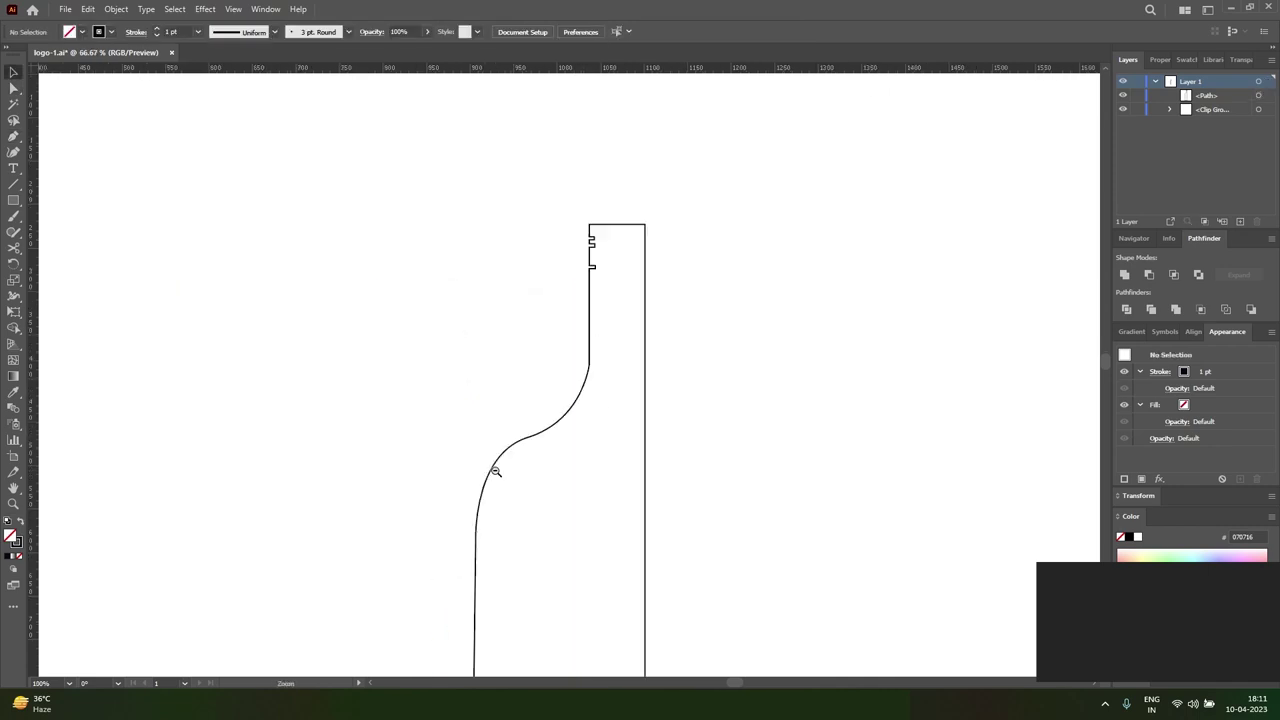
key("ctrl+minus")
left_click(541, 306)
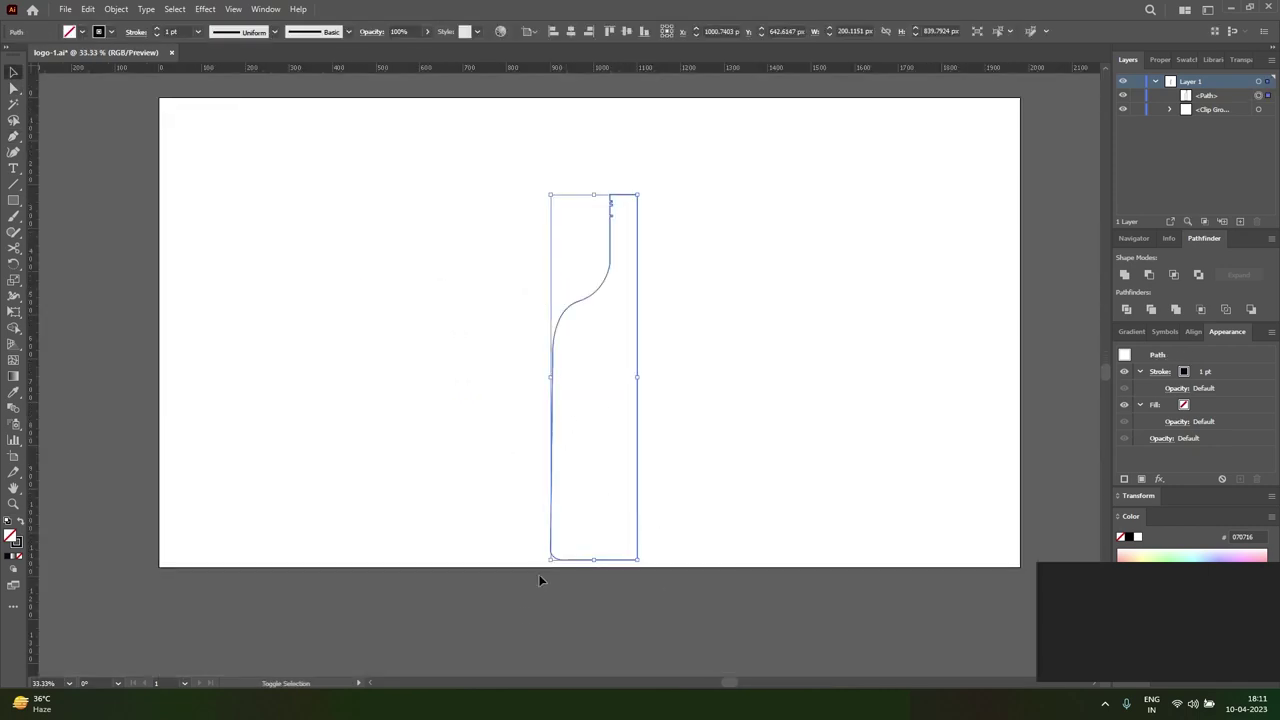
left_click_drag(550, 560, 571, 521)
key("ctrl+plus")
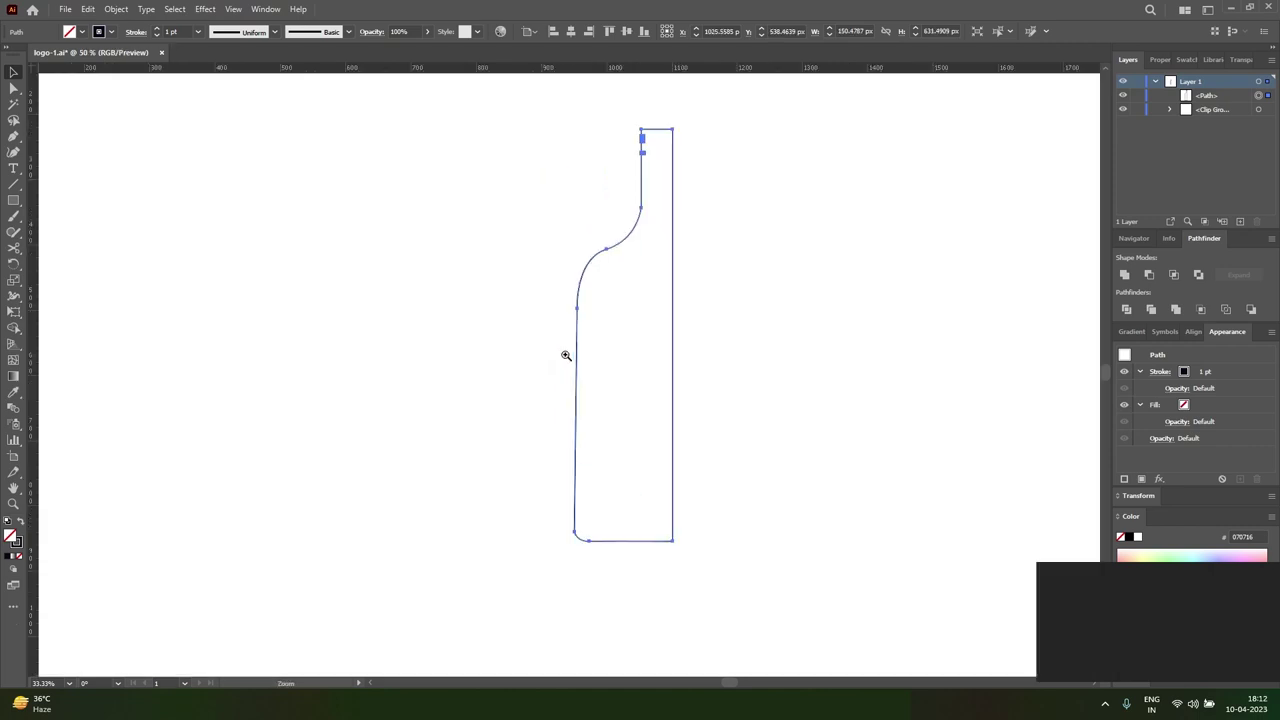
- Reshape the curve where the neck meets the shoulder using Direct Selection
key("a")
scroll(545, 355, "down", 1)
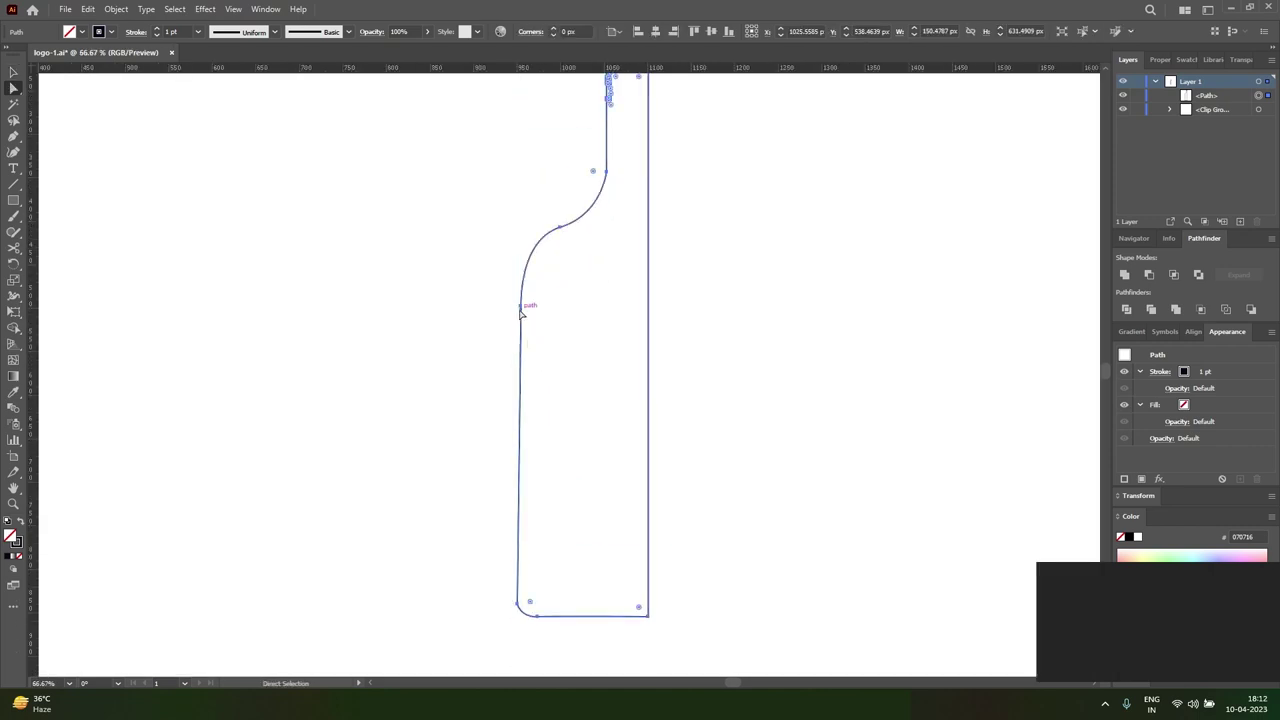
left_click_drag(520, 313, 517, 305)
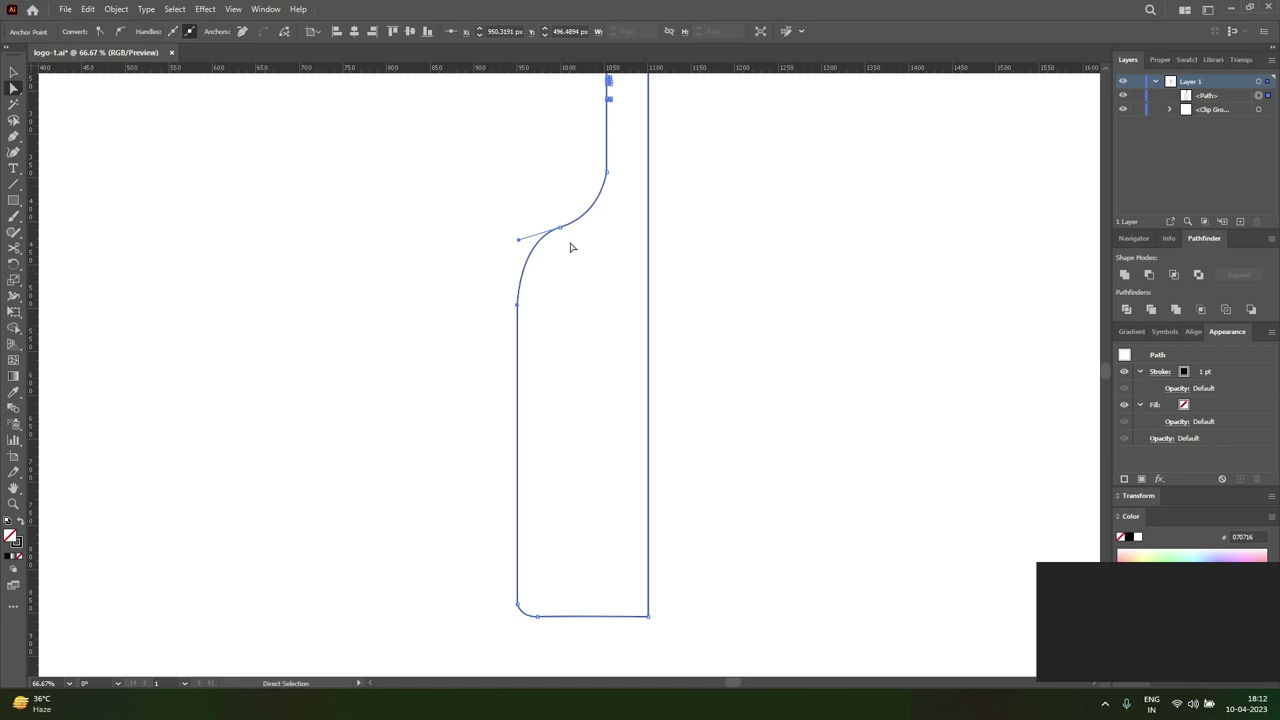
scroll(571, 247, "up", 1)
left_click(604, 189)
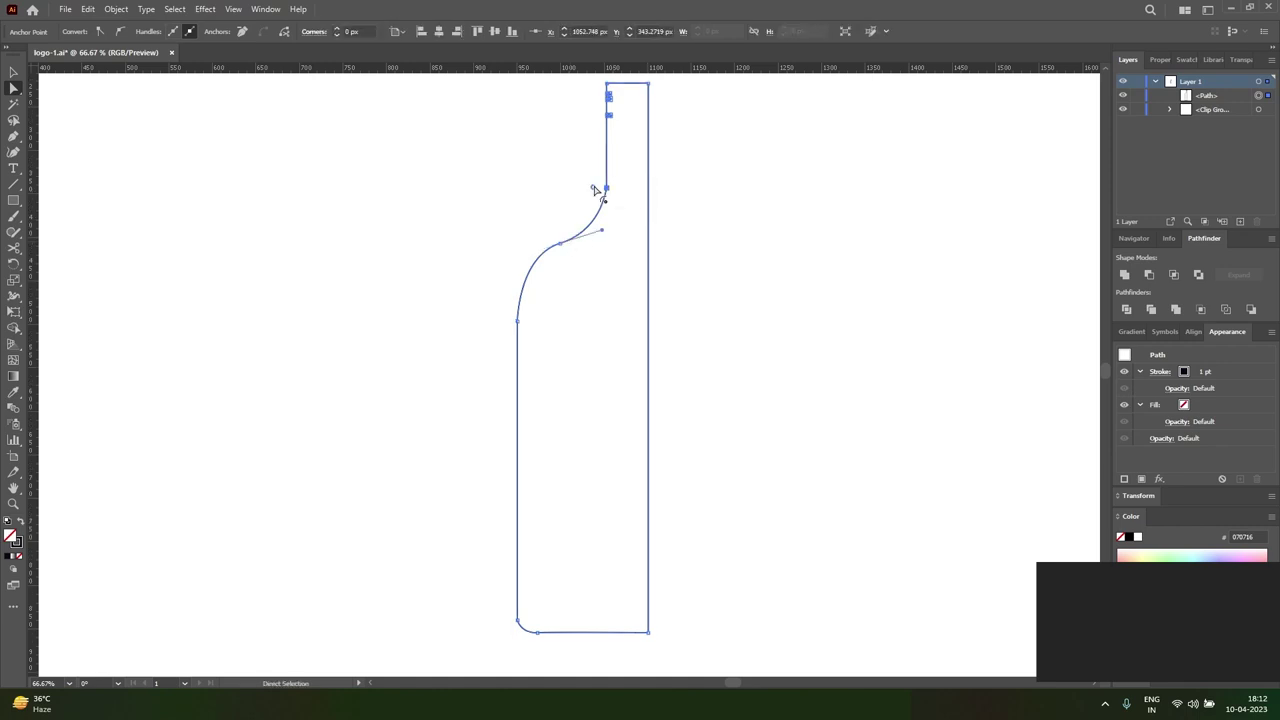
left_click_drag(593, 189, 429, 189)
scroll(729, 309, "up", 1)
scroll(691, 366, "down", 1)
scroll(669, 351, "up", 1)
- Nudge the top edge anchors up and the bottom edge anchors down with Shift+arrow keys
left_click_drag(566, 145, 690, 258)
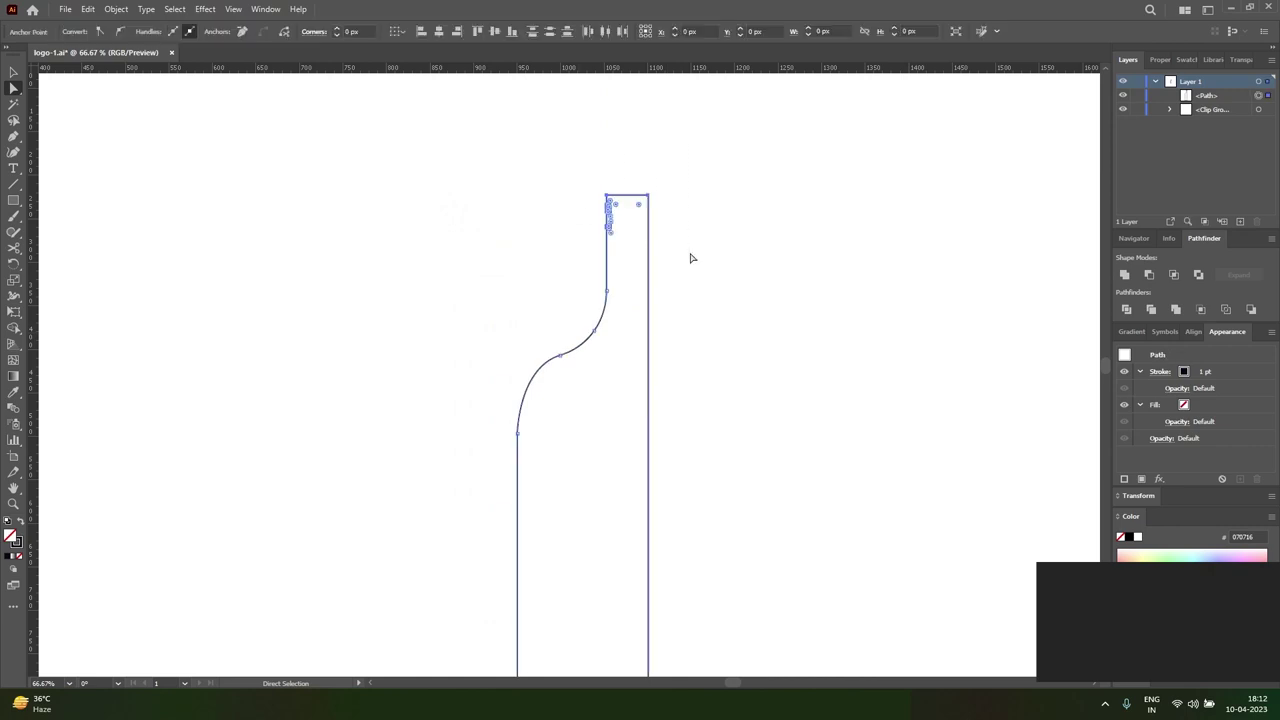
key("shift+Up")
left_click(715, 276)
scroll(698, 341, "down", 1)
scroll(698, 345, "down", 1)
left_click_drag(734, 603, 491, 509)
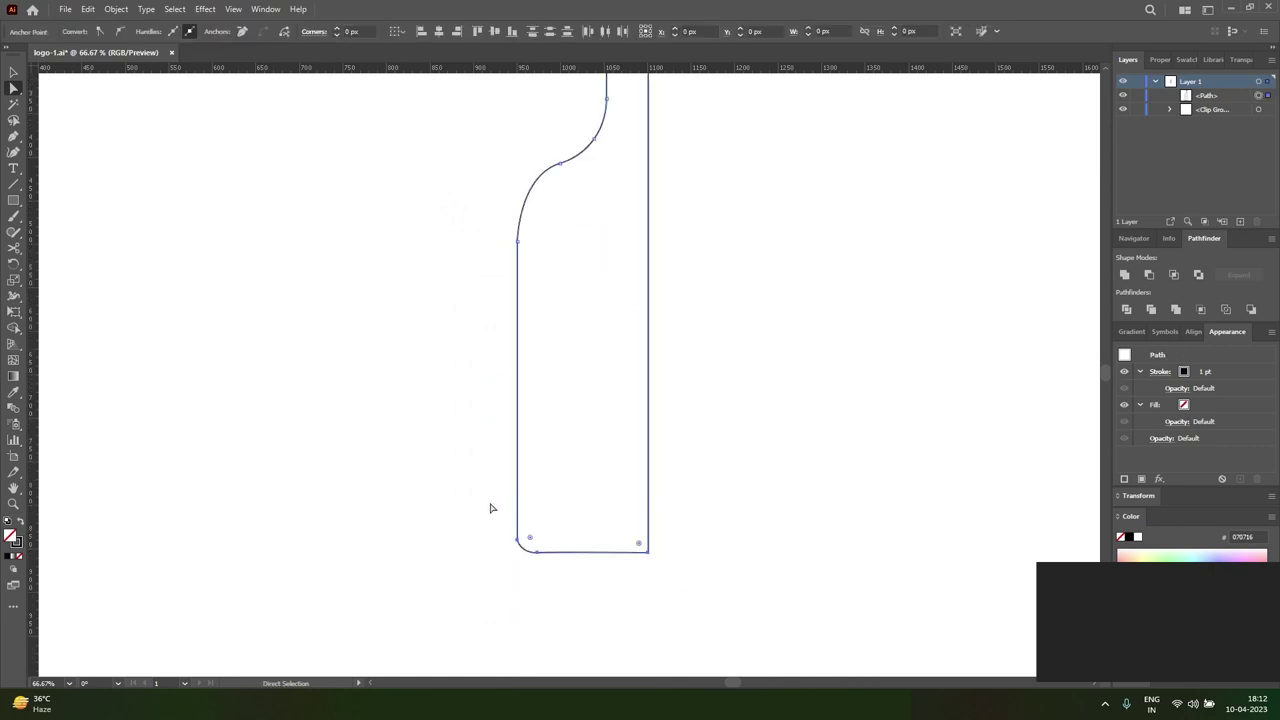
key("shift+Down")
key("shift+Down")
key("shift+Down")
- Switch to the Selection tool, deselect everything and zoom out to 50%
left_click_drag(755, 440, 629, 384)
scroll(629, 386, "up", 1)
scroll(640, 388, "up", 1)
key("v")
left_click(700, 430)
key("ctrl+minus")
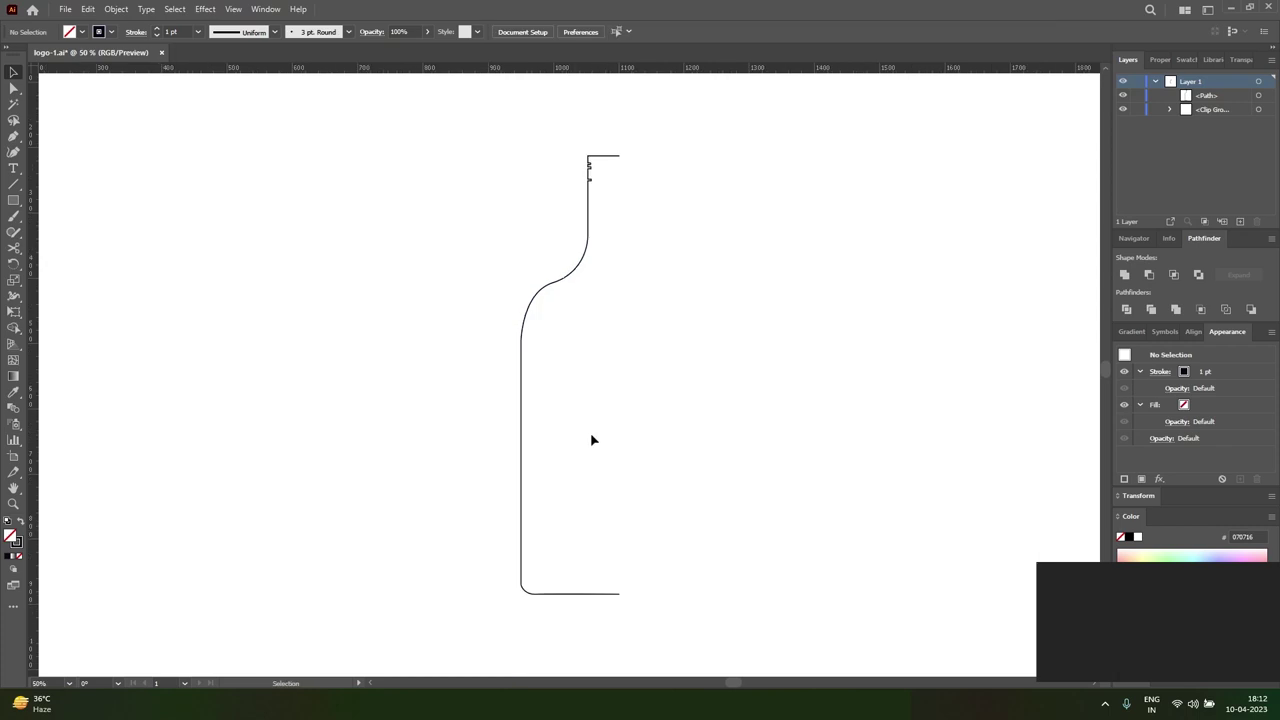
scroll(650, 500, "up", 2)
scroll(692, 560, "down", 1)
- Release the clip group around the bottle path with Ctrl+7 and deselect
mouse_move(707, 610)
left_mouse_down()
mouse_move(463, 174)
mouse_move(458, 130)
left_mouse_up()
key("ctrl+minus")
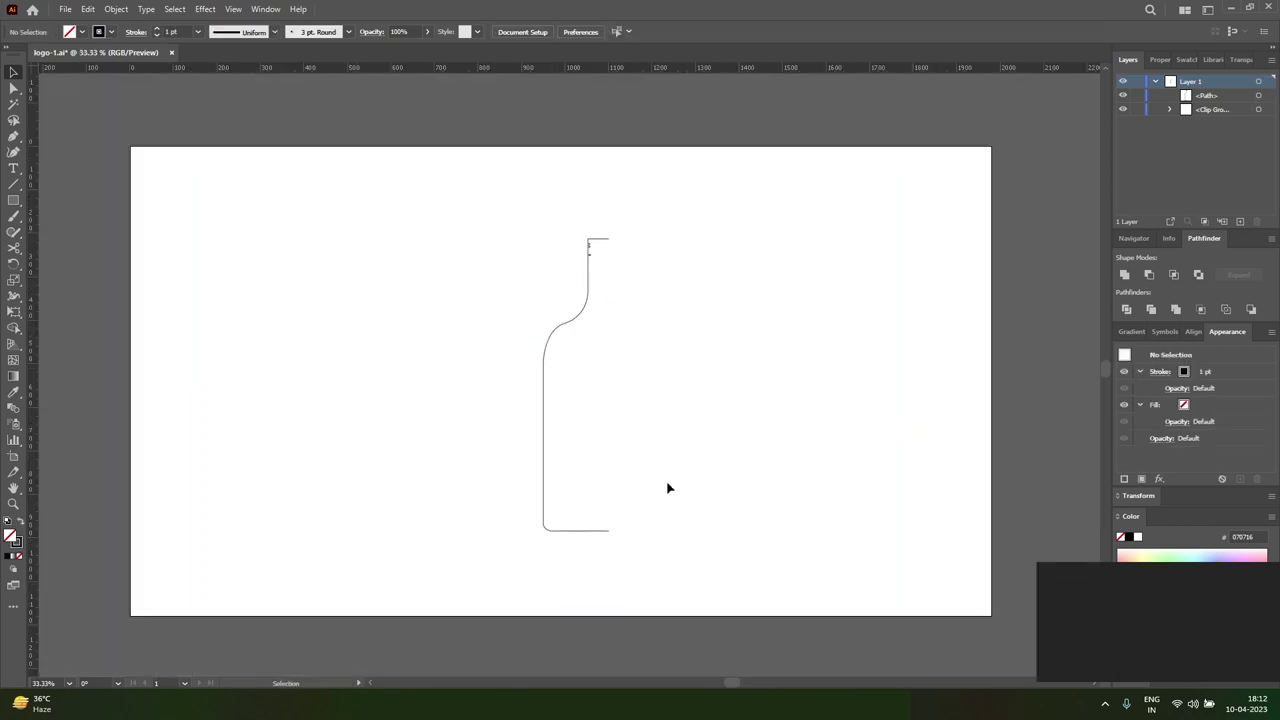
key("ctrl+7")
key("a")
left_click(766, 357)
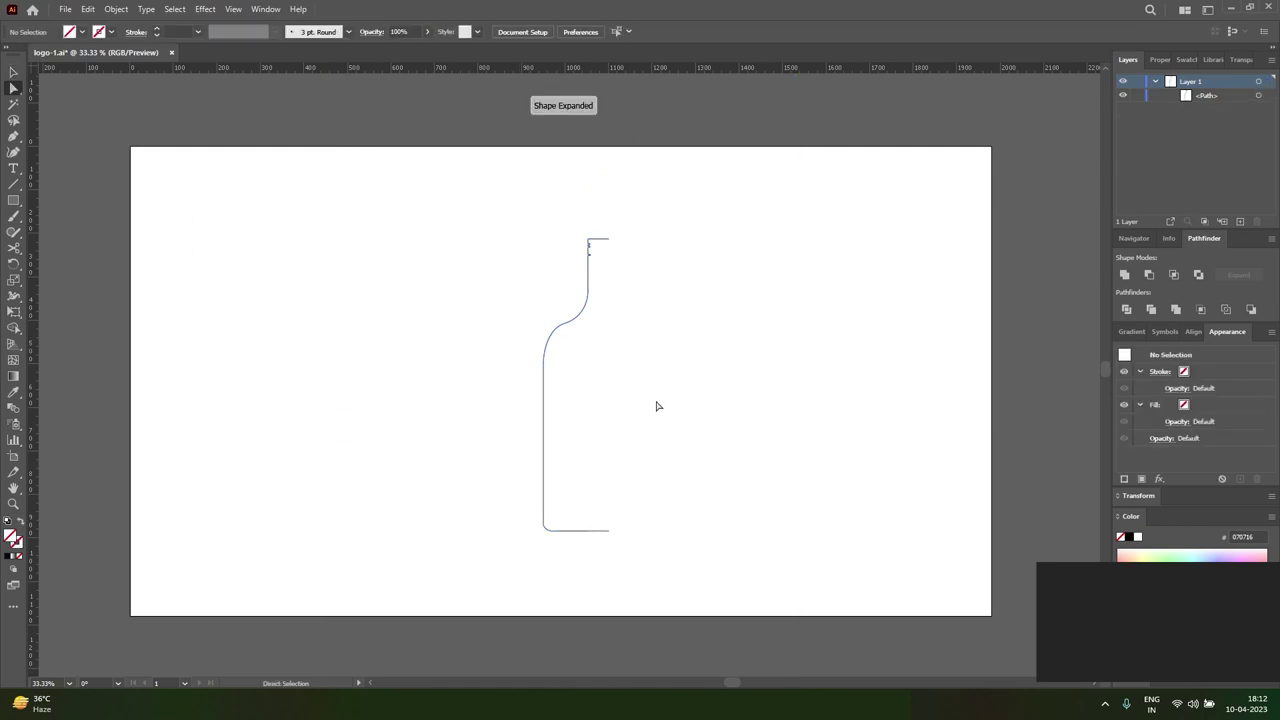
key("v")
- Marquee-select the whole bottle path with the Selection tool
left_click_drag(680, 549, 560, 300)
left_click(709, 527)
key("ctrl+a")
left_click(720, 403)
key("a")
left_click(543, 363)
left_click(643, 402)
key("v")
left_click_drag(736, 614, 503, 206)
- Reflect the path across the vertical axis via Transform > Reflect, then reselect it
right_click(554, 328)
mouse_move(603, 605)
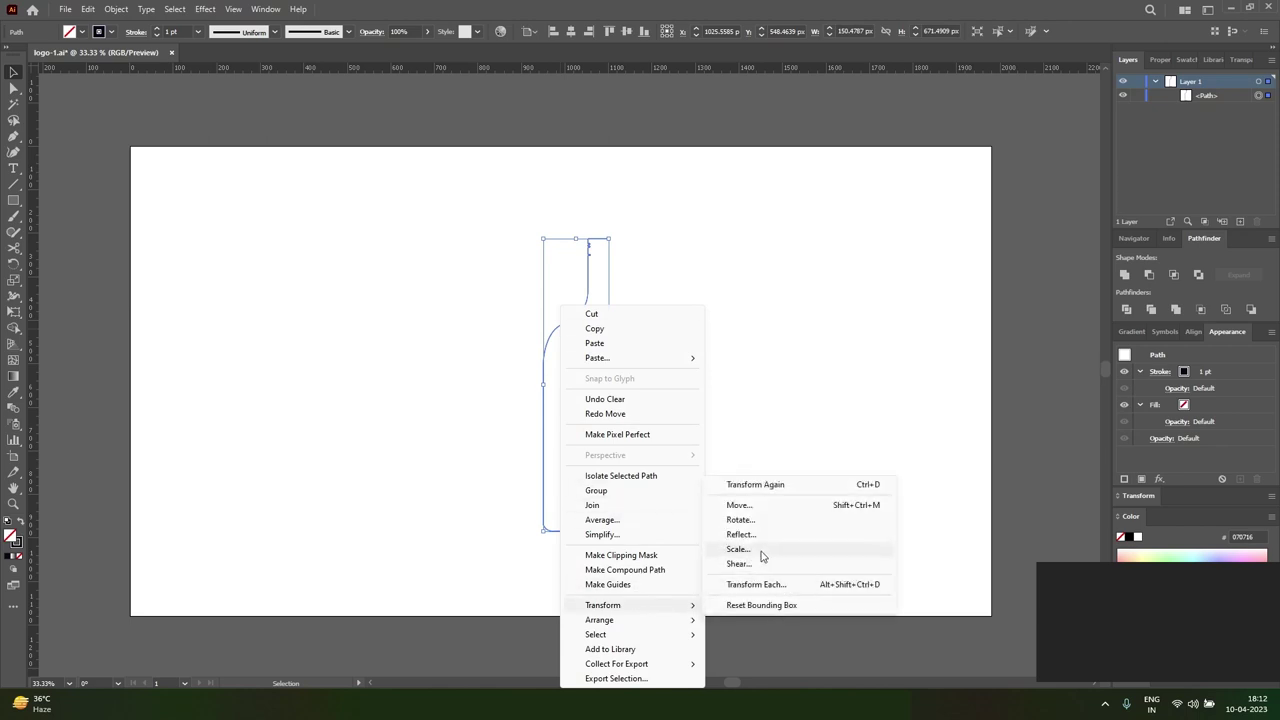
left_click(741, 534)
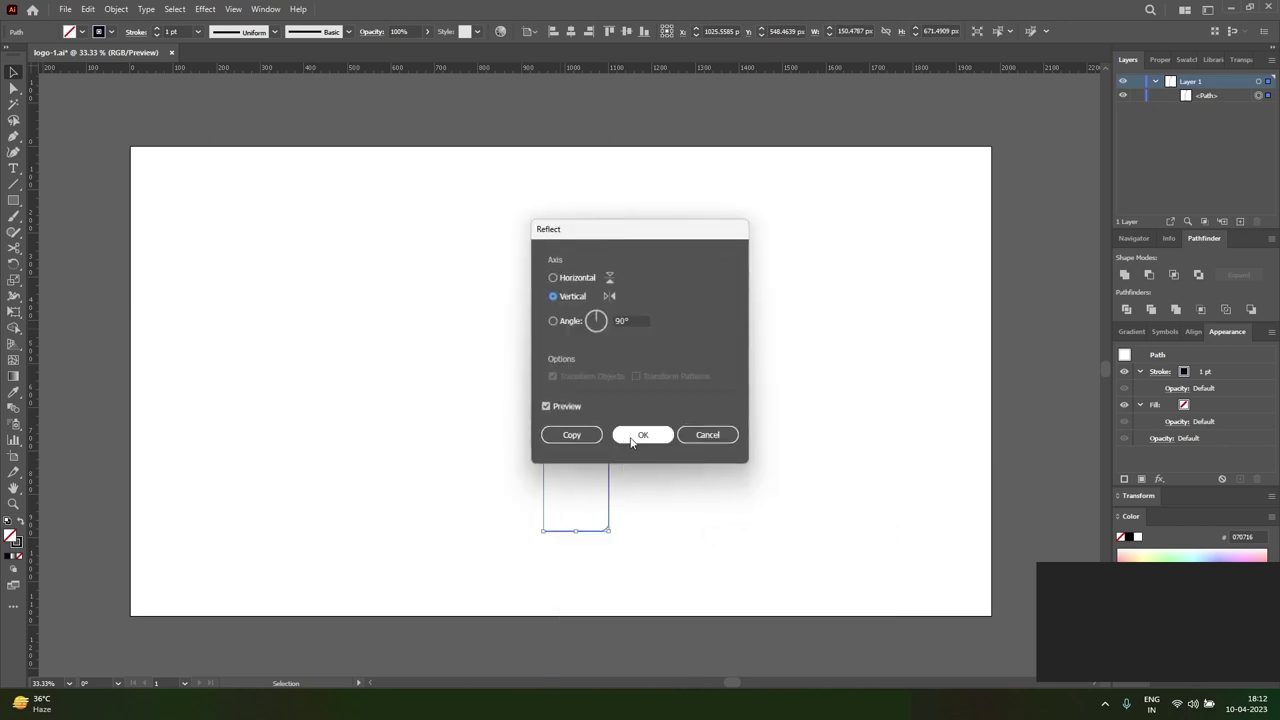
left_click(631, 441)
left_click(740, 500)
left_click_drag(729, 593, 580, 480)
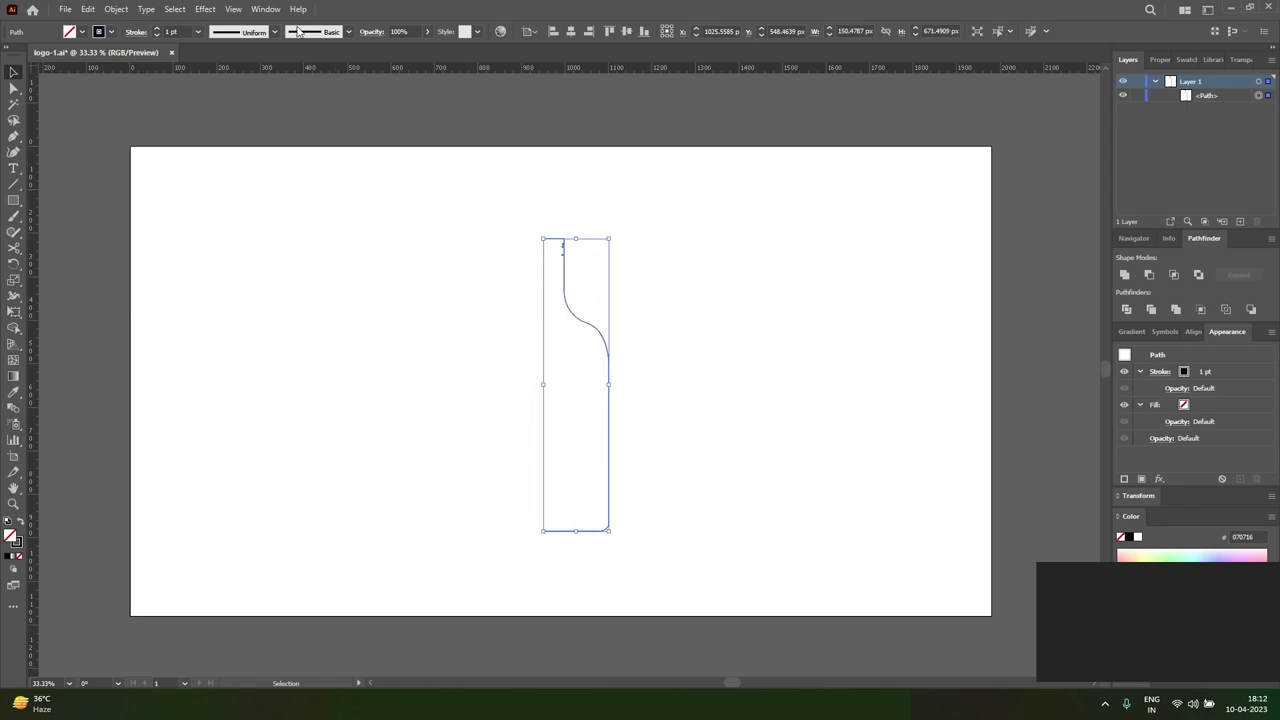
left_click(205, 9)
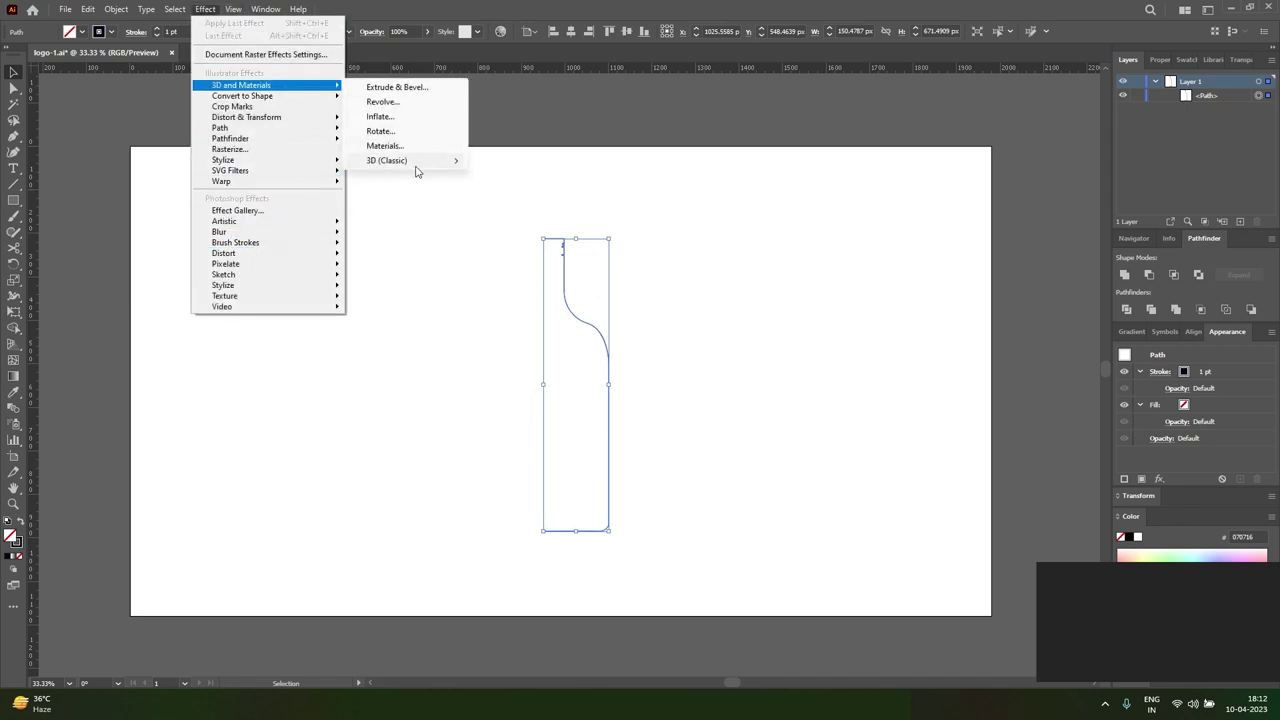
- Apply 3D Revolve (Classic) with Plastic Shading, main light lower right, second light on the left
mouse_move(387, 160)
left_click(527, 181)
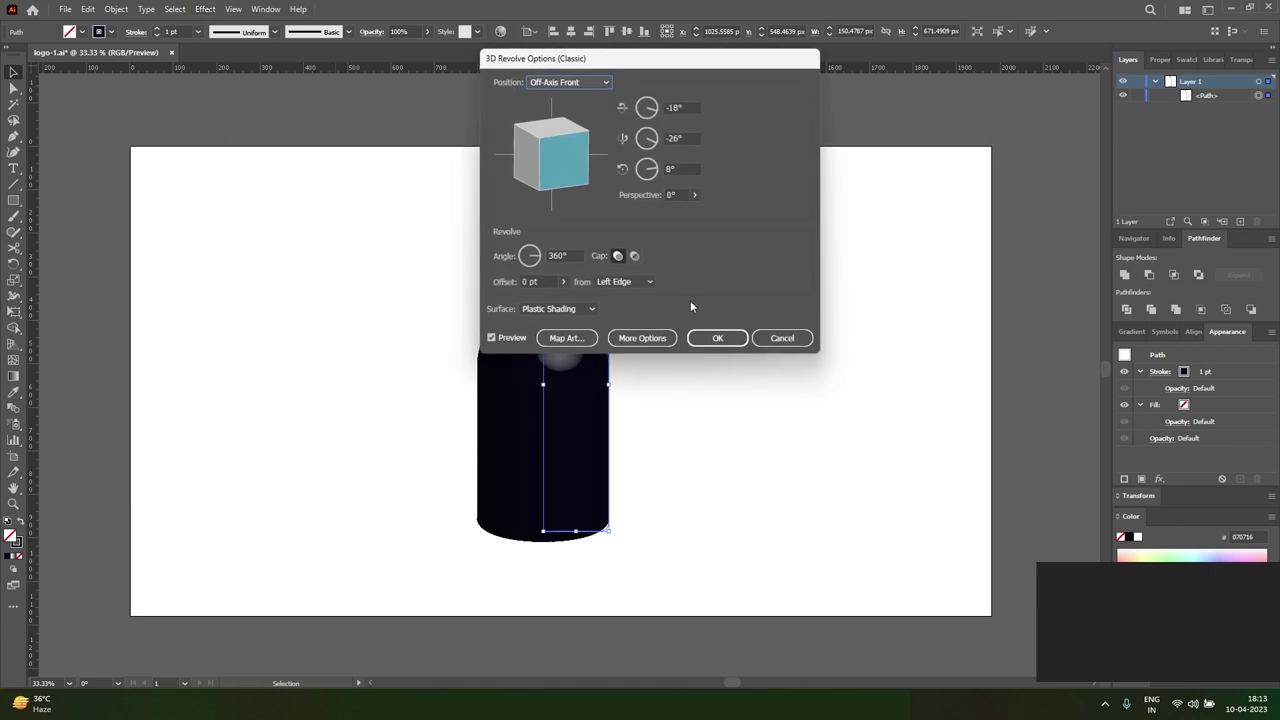
left_click_drag(601, 65, 790, 96)
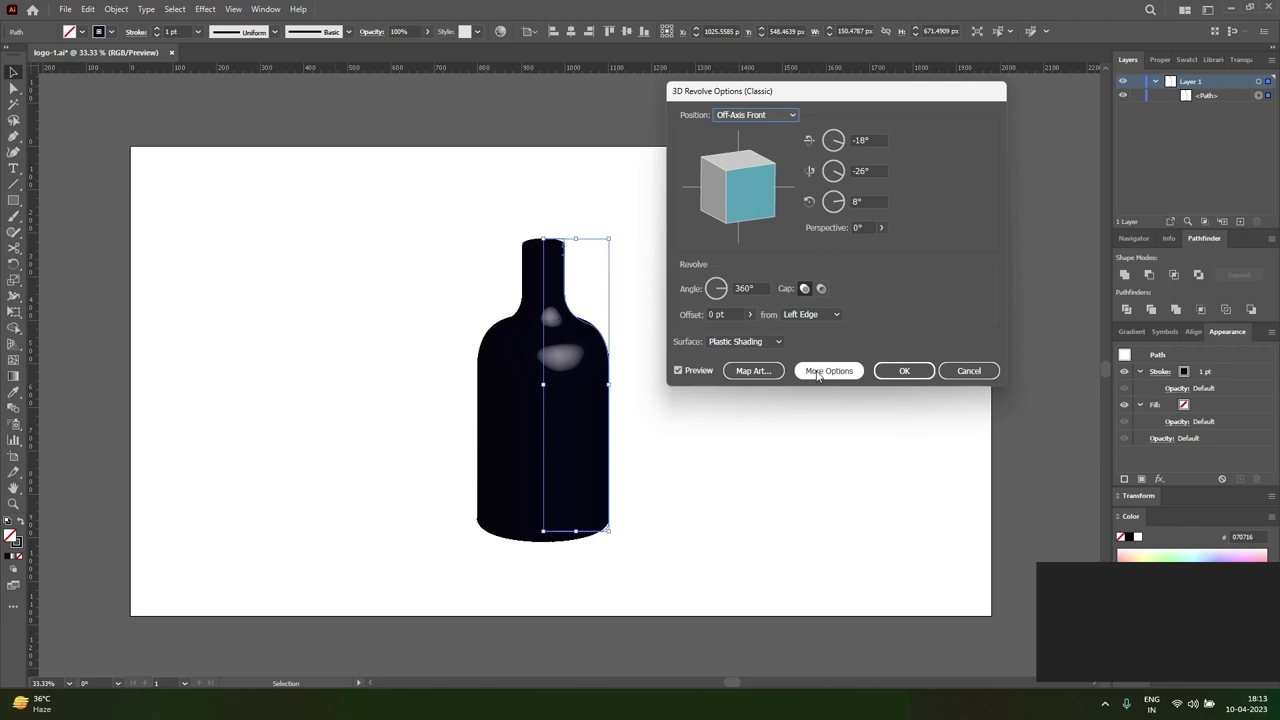
left_click(776, 343)
left_click(772, 346)
left_click(808, 371)
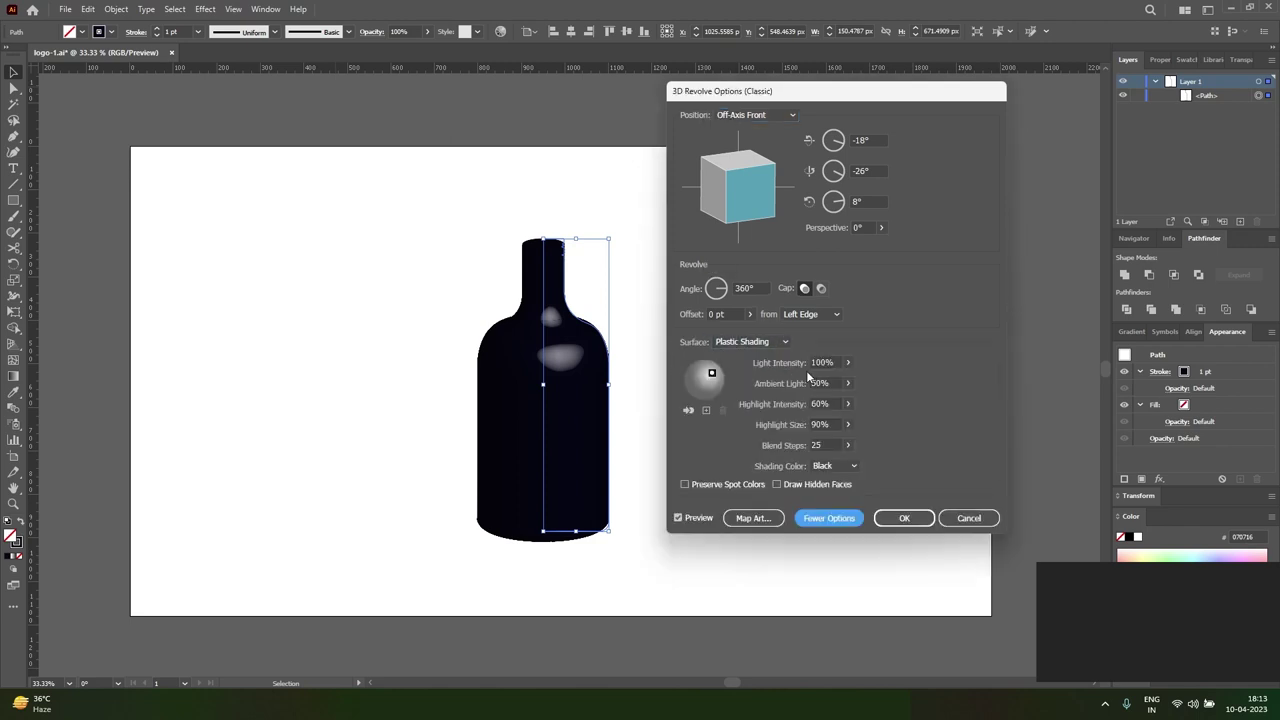
left_click_drag(712, 373, 720, 382)
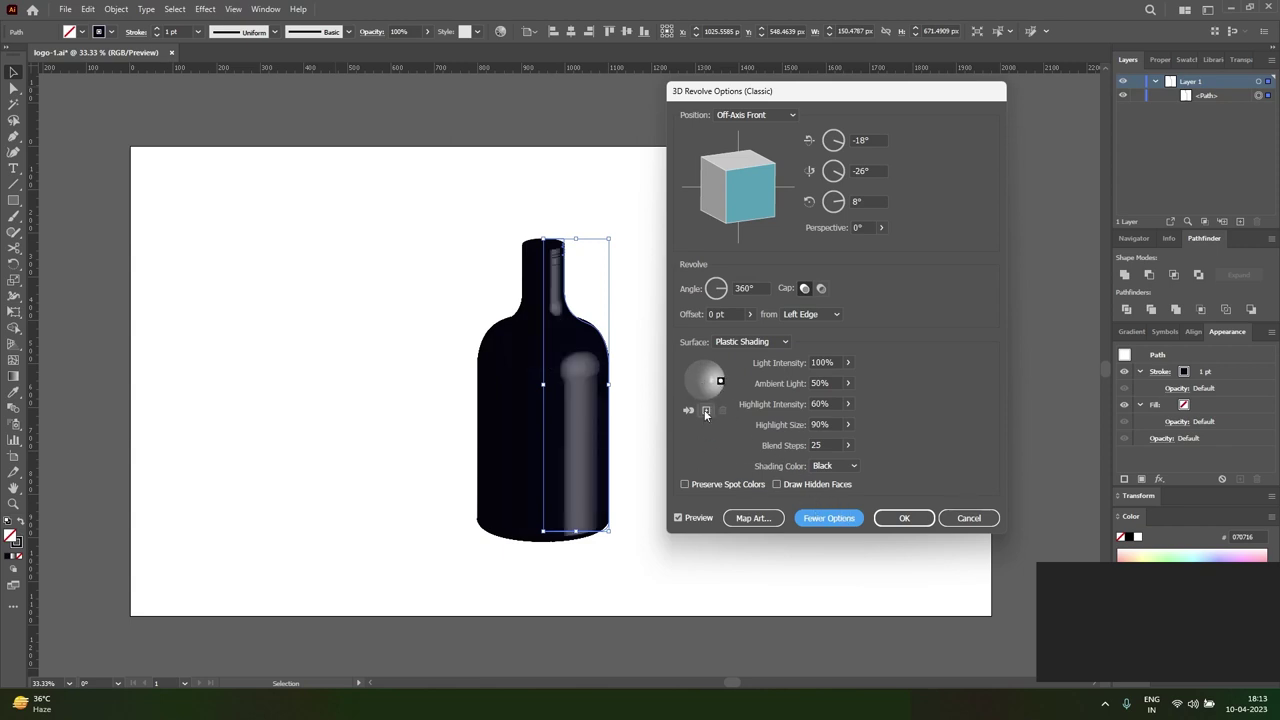
left_click(705, 412)
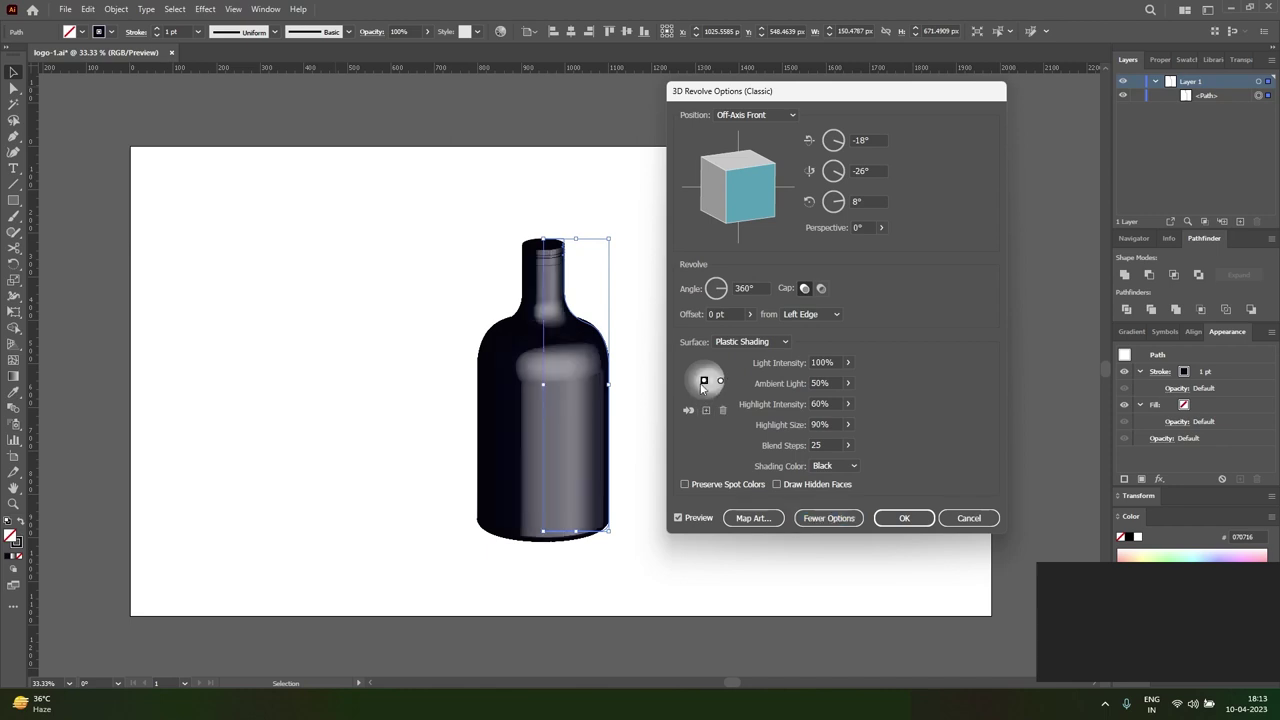
left_click_drag(704, 383, 687, 384)
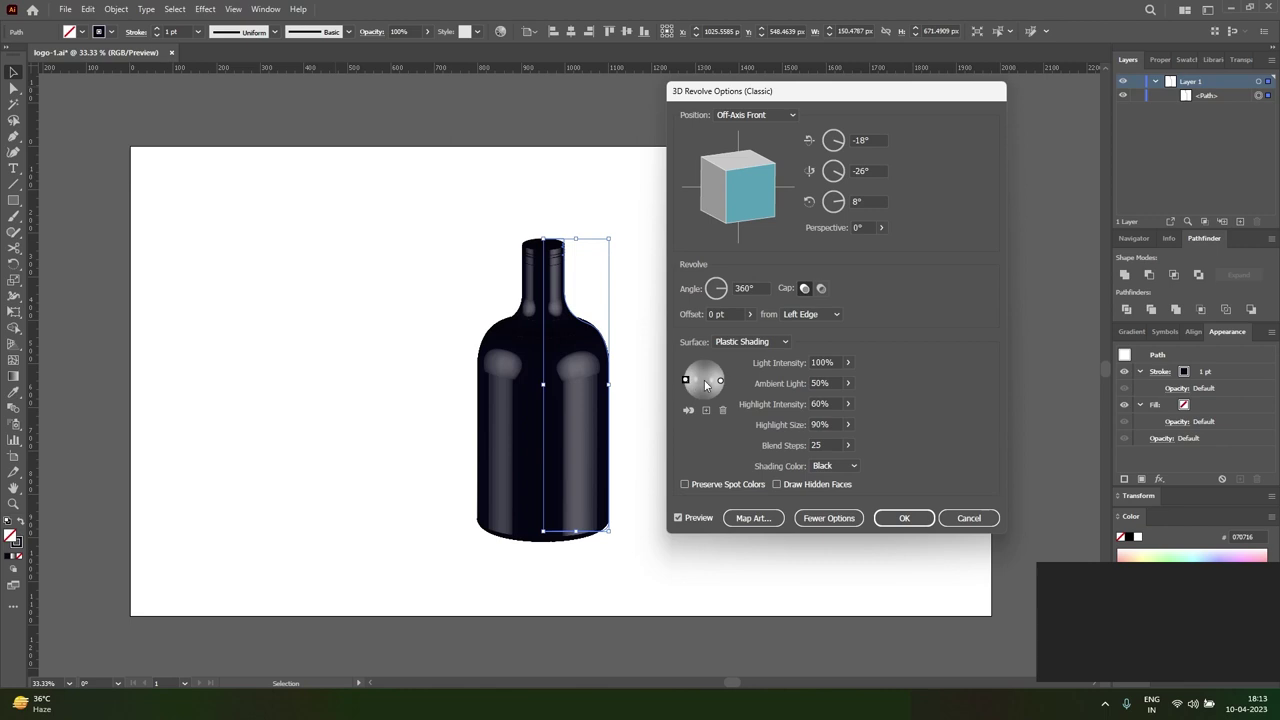
- Set ambient light to 35% and blend steps to 75, then apply the revolve
left_click(847, 404)
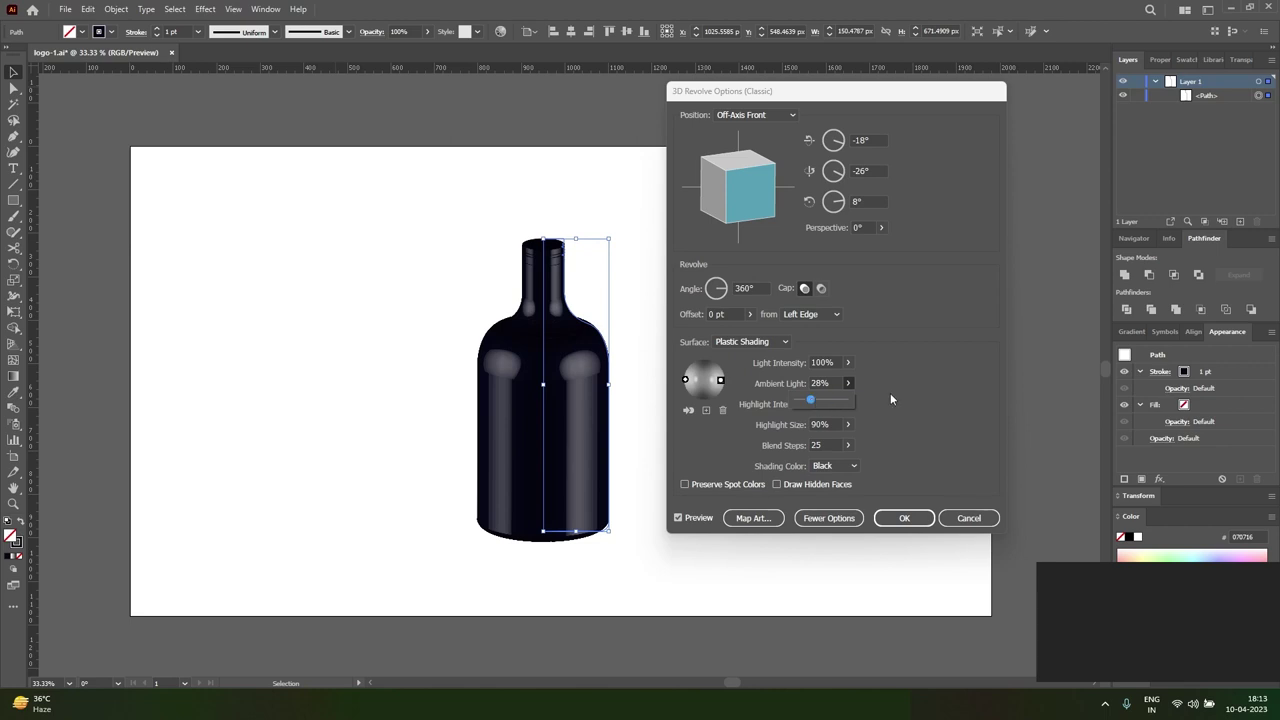
left_click(811, 402)
left_click_drag(815, 403, 816, 404)
left_click(815, 404)
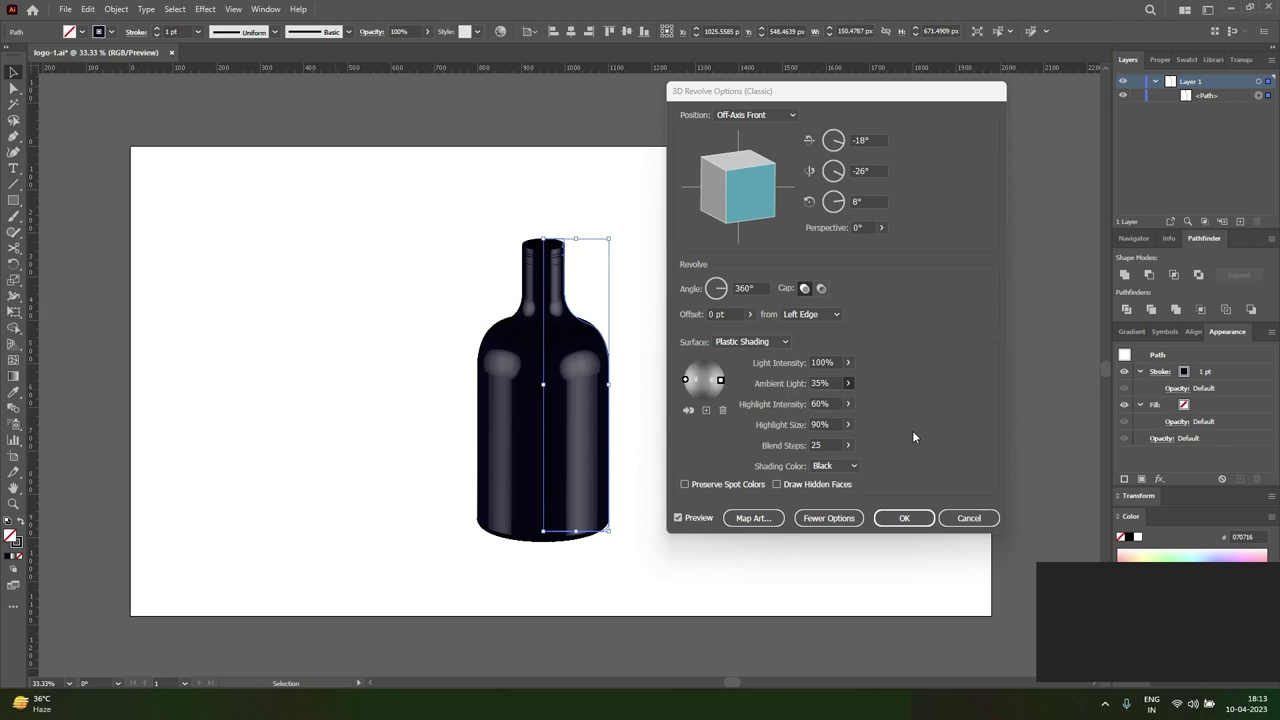
left_click(849, 445)
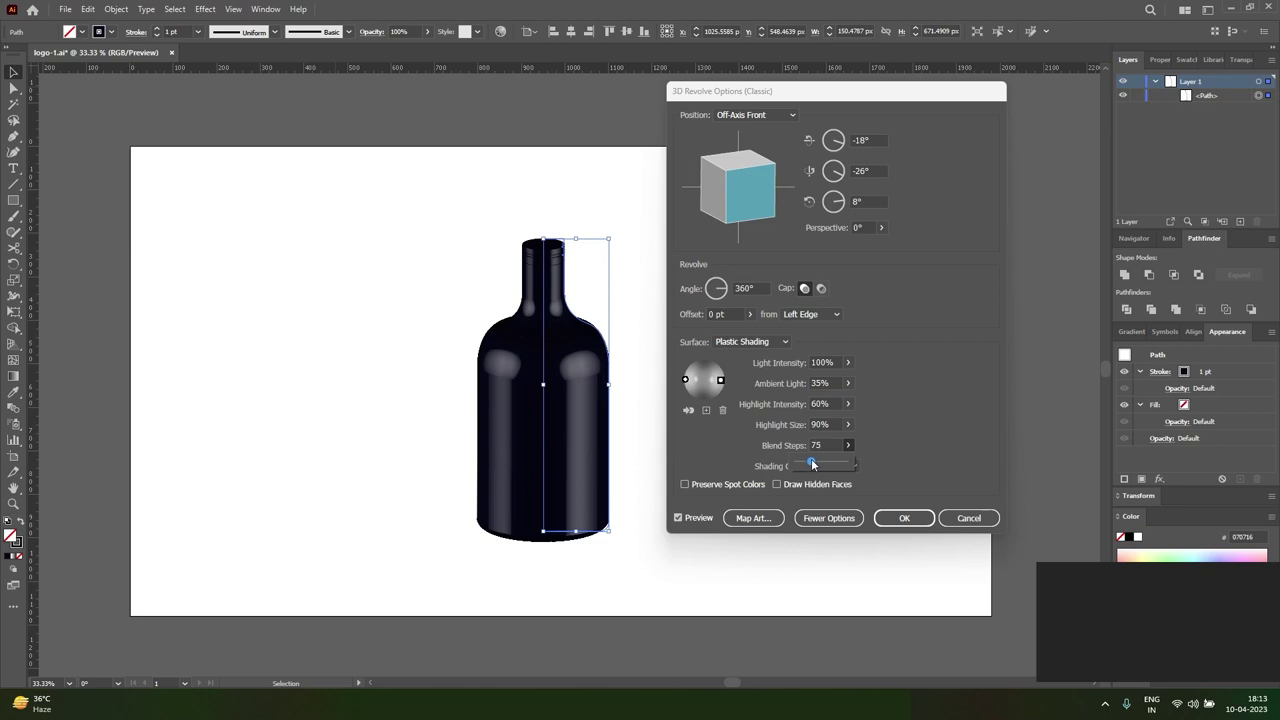
left_click(916, 469)
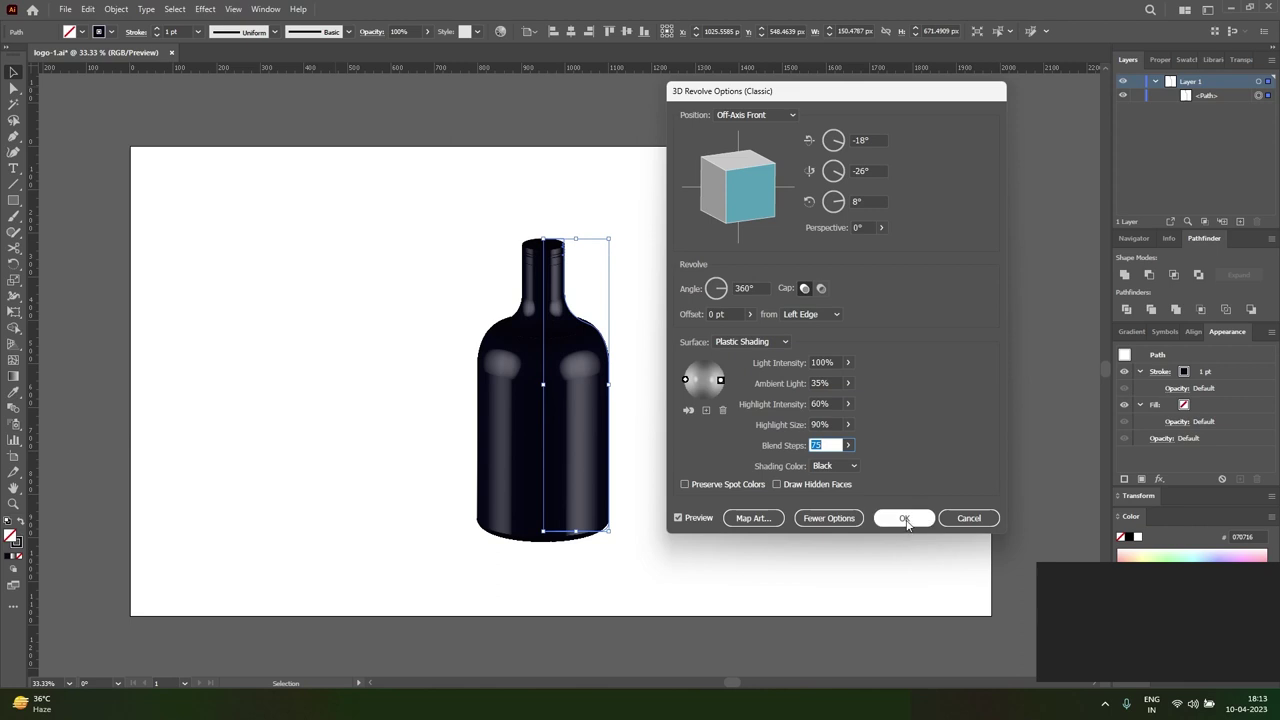
left_click(906, 518)
- Raise the neck-top anchors with Shift+Up and resize the bottle
left_click(672, 350)
key("a")
left_click_drag(471, 209, 604, 291)
key("ctrl")
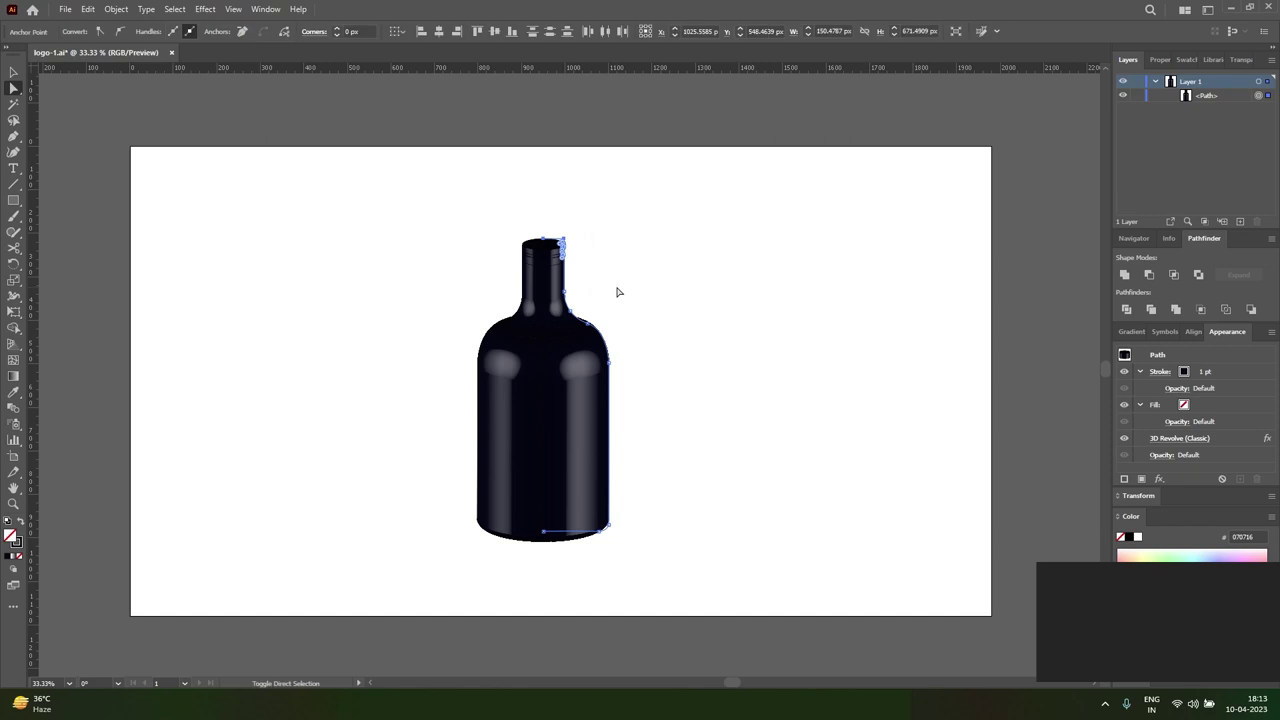
key("shift+Up")
key("shift+Up")
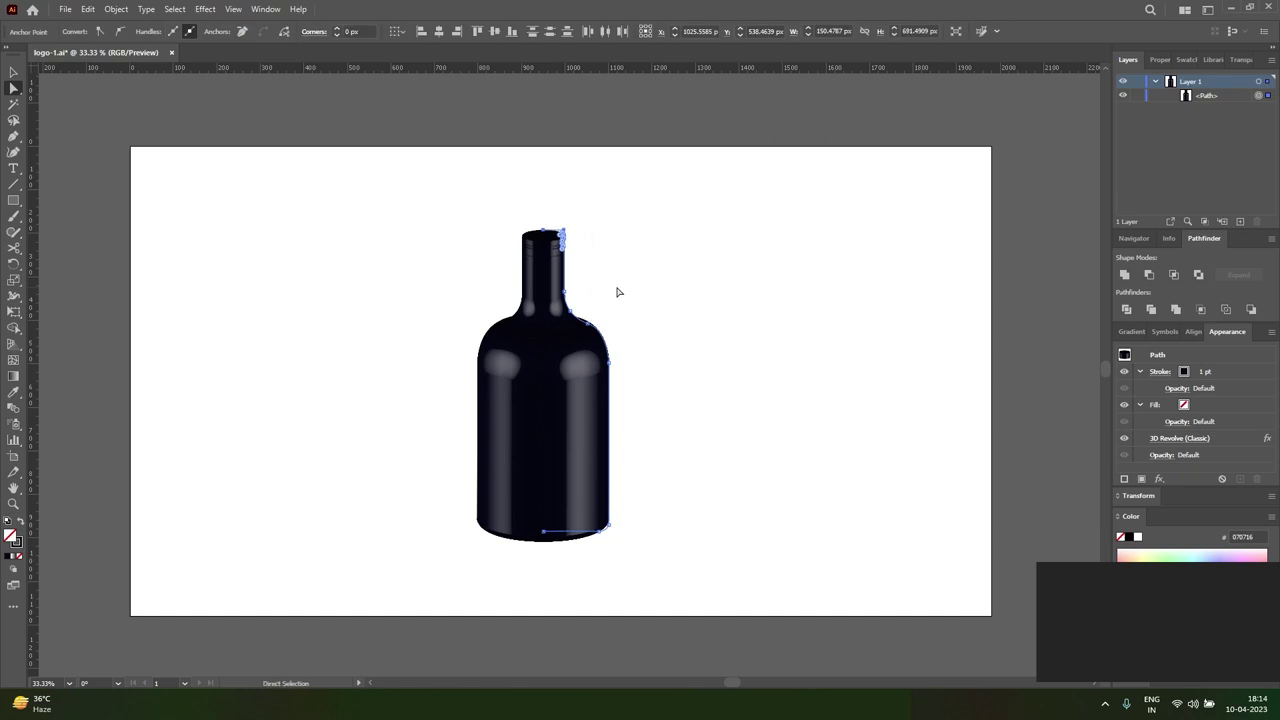
key("ctrl")
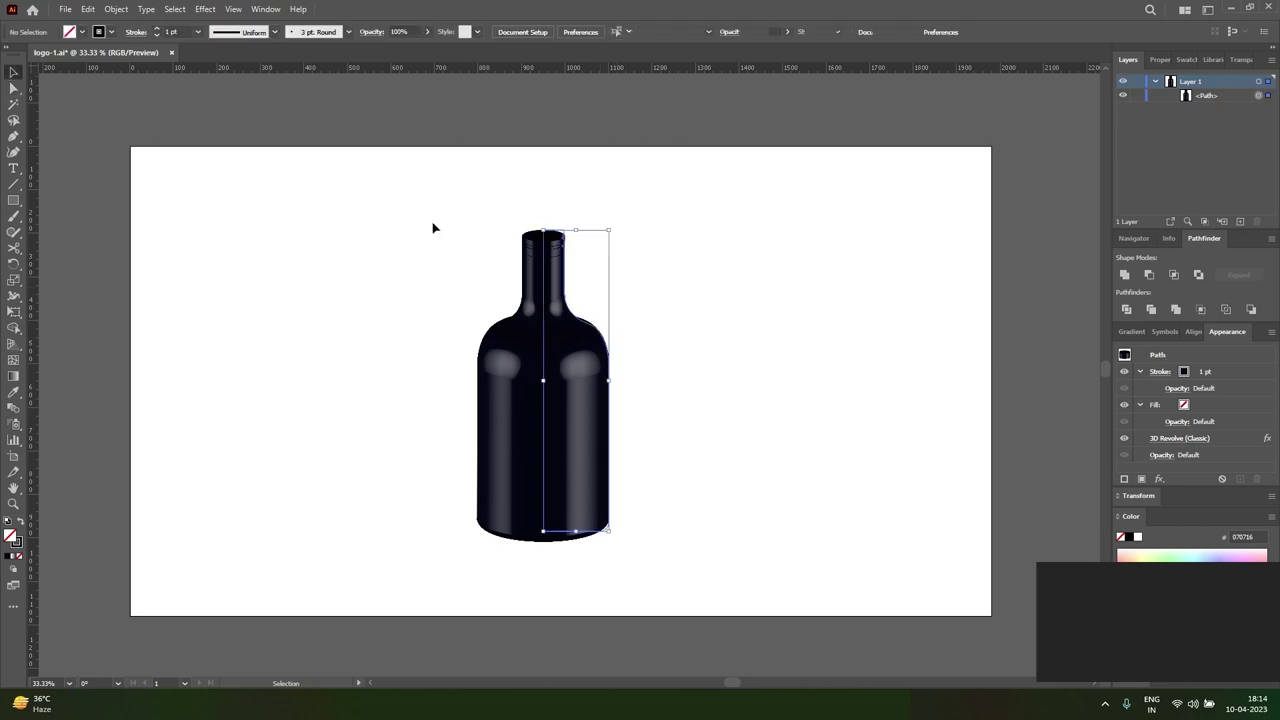
mouse_move(604, 526)
left_mouse_down()
mouse_move(578, 497)
mouse_move(623, 477)
left_mouse_up()
- At 50% zoom, lower the base anchors with four Shift+Down nudges
key("ctrl+plus")
left_click_drag(732, 492, 513, 387)
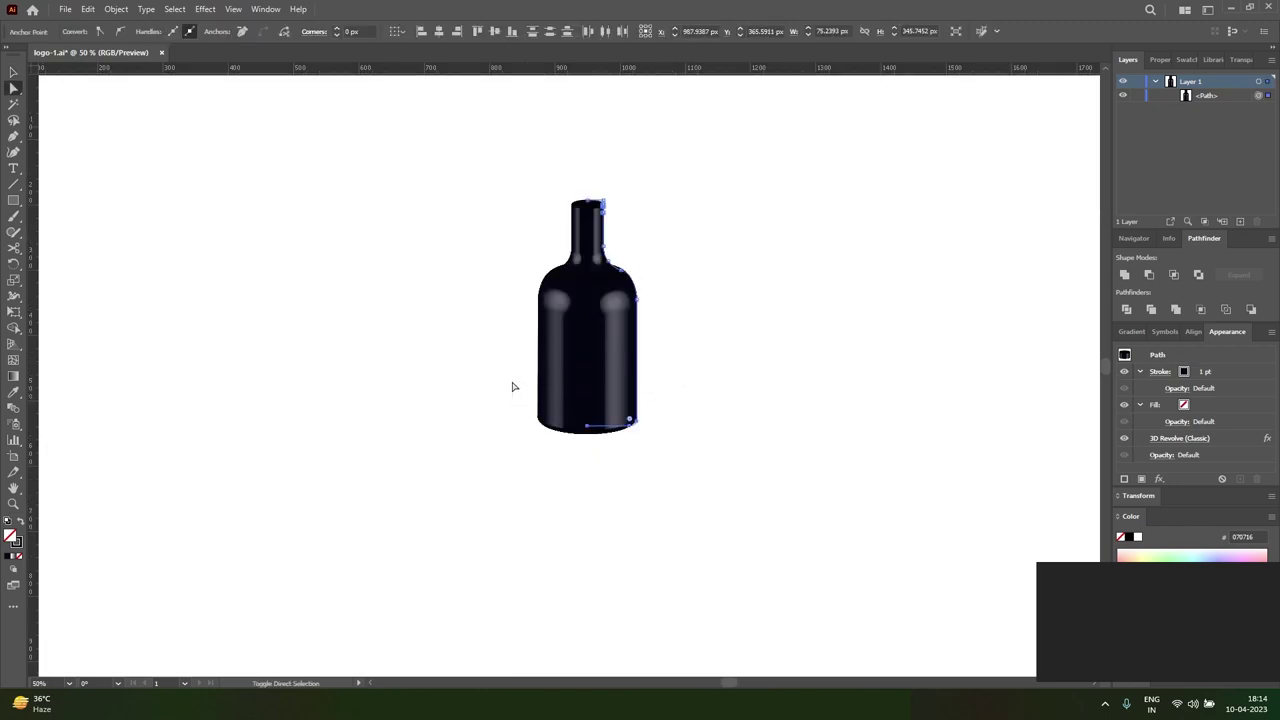
key("shift+Down")
key("shift+Down")
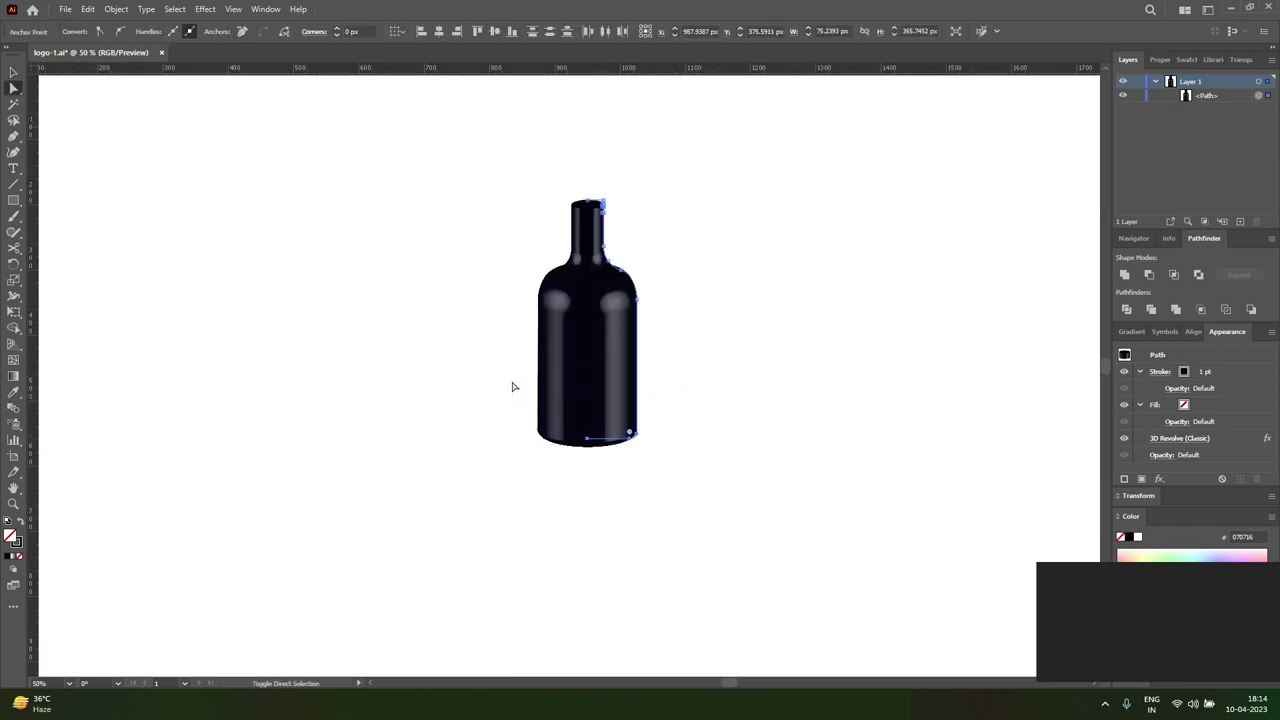
key("shift+Down")
key("shift+Down")
key("shift+Down")
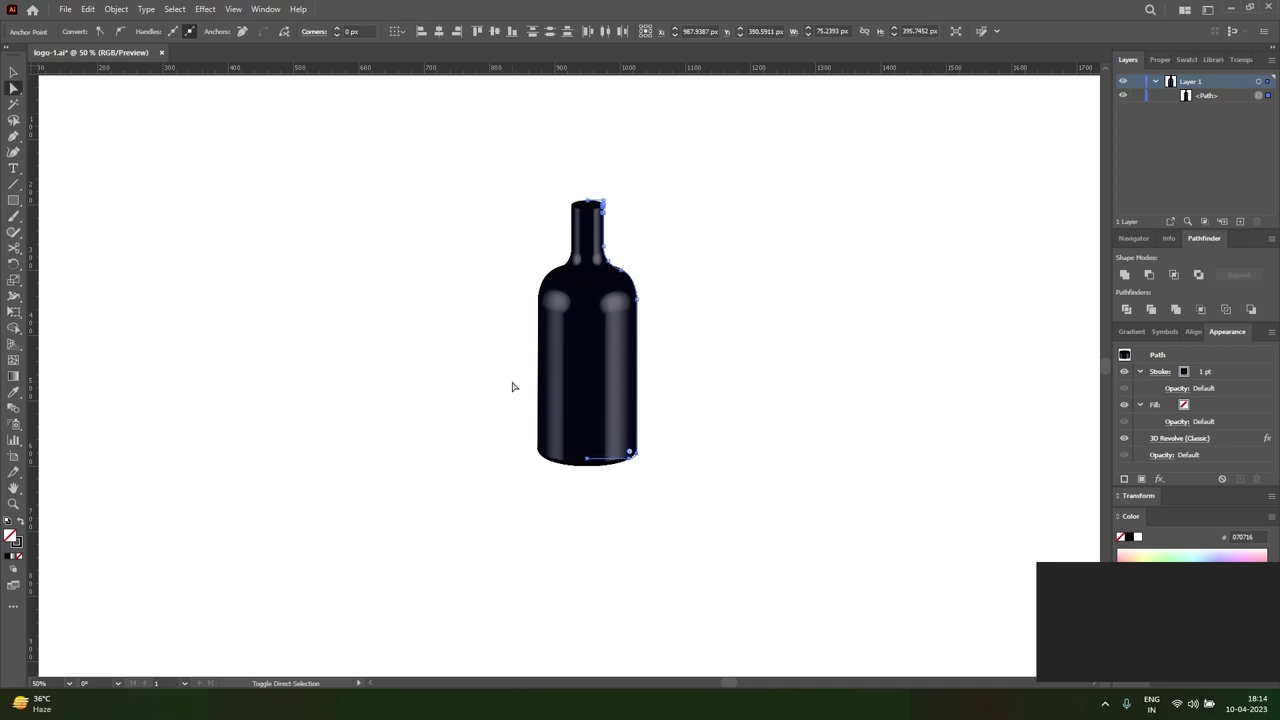
key("shift+Down")
key("shift+Down")
key("shift+Down")
key("shift+Down")
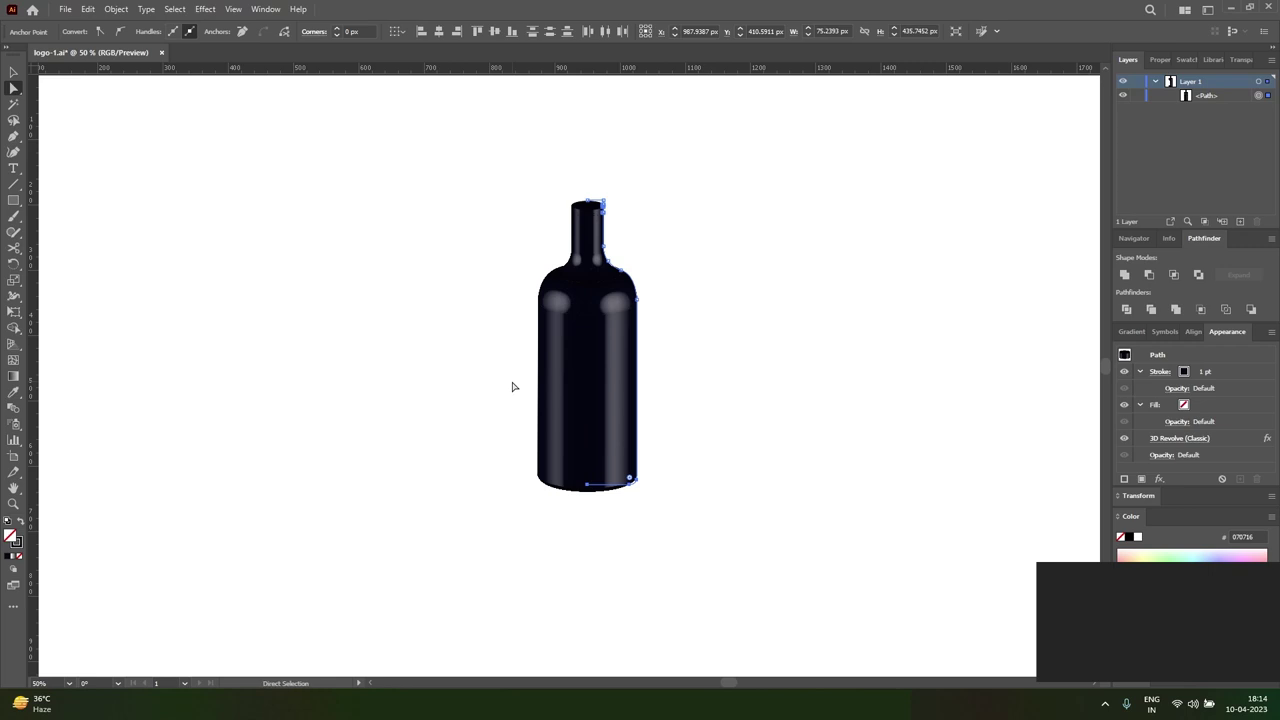
key("shift+Down")
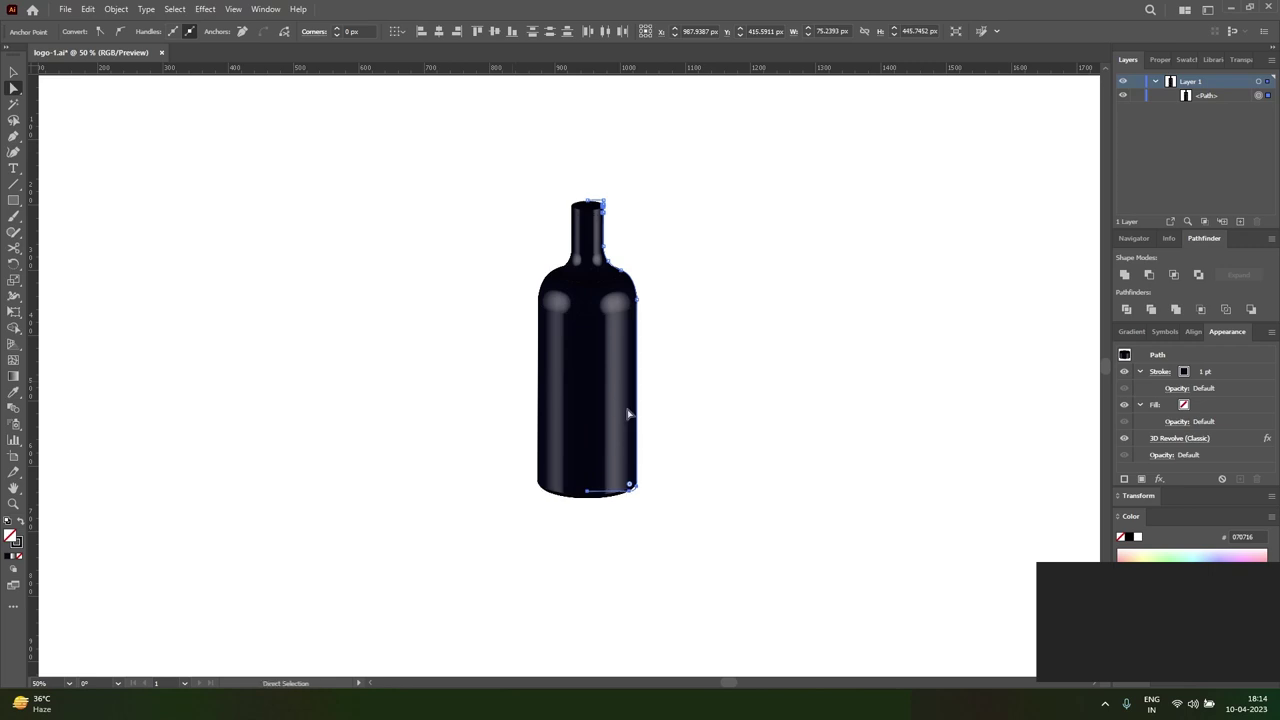
key("v")
left_click(682, 482)
- Raise the neck-top anchors twice more, making the profile 476.7462 px tall, and select it
scroll(680, 477, "up", 1)
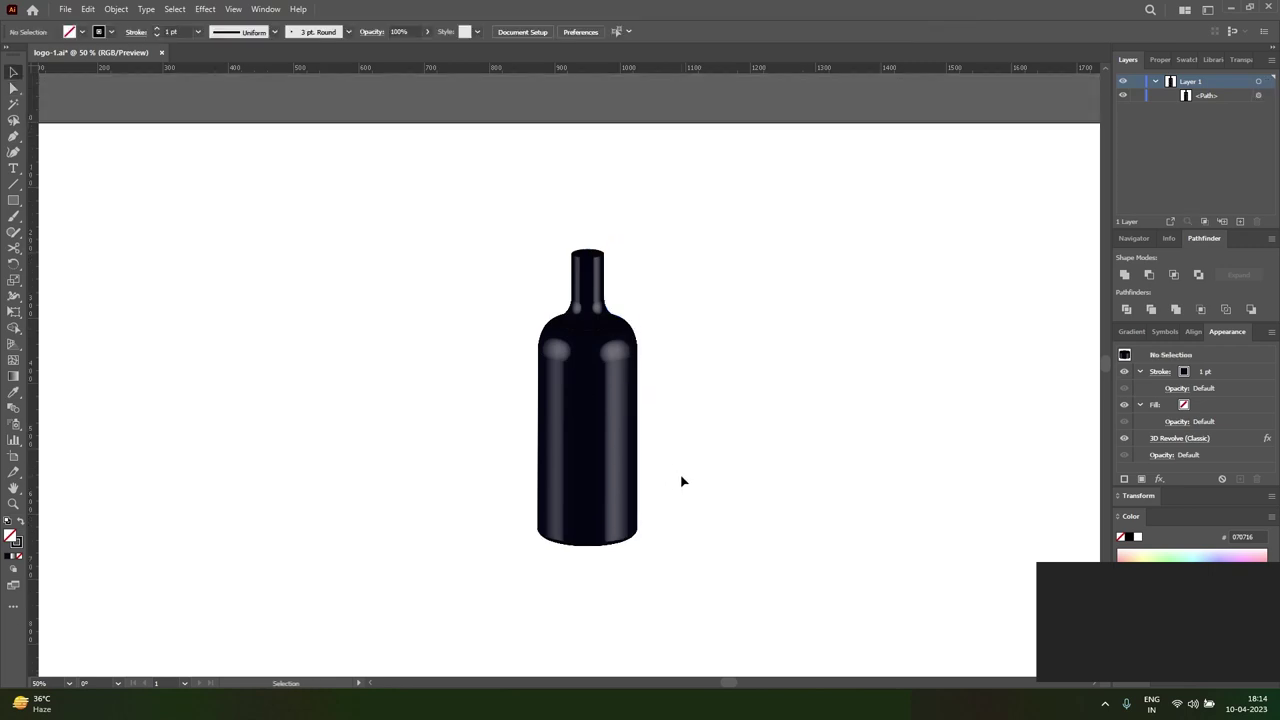
left_click(623, 460)
scroll(623, 460, "up", 1)
left_click(617, 309)
key("a")
left_click_drag(536, 252, 627, 310)
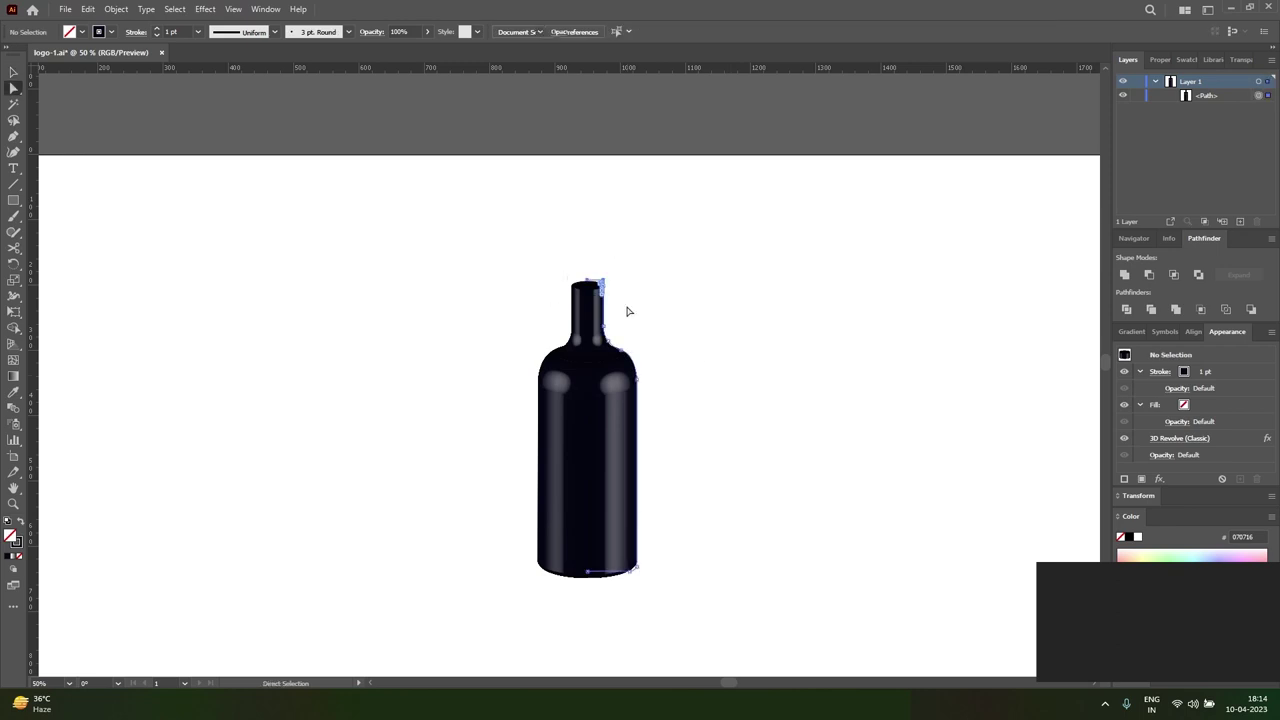
key("shift+Up")
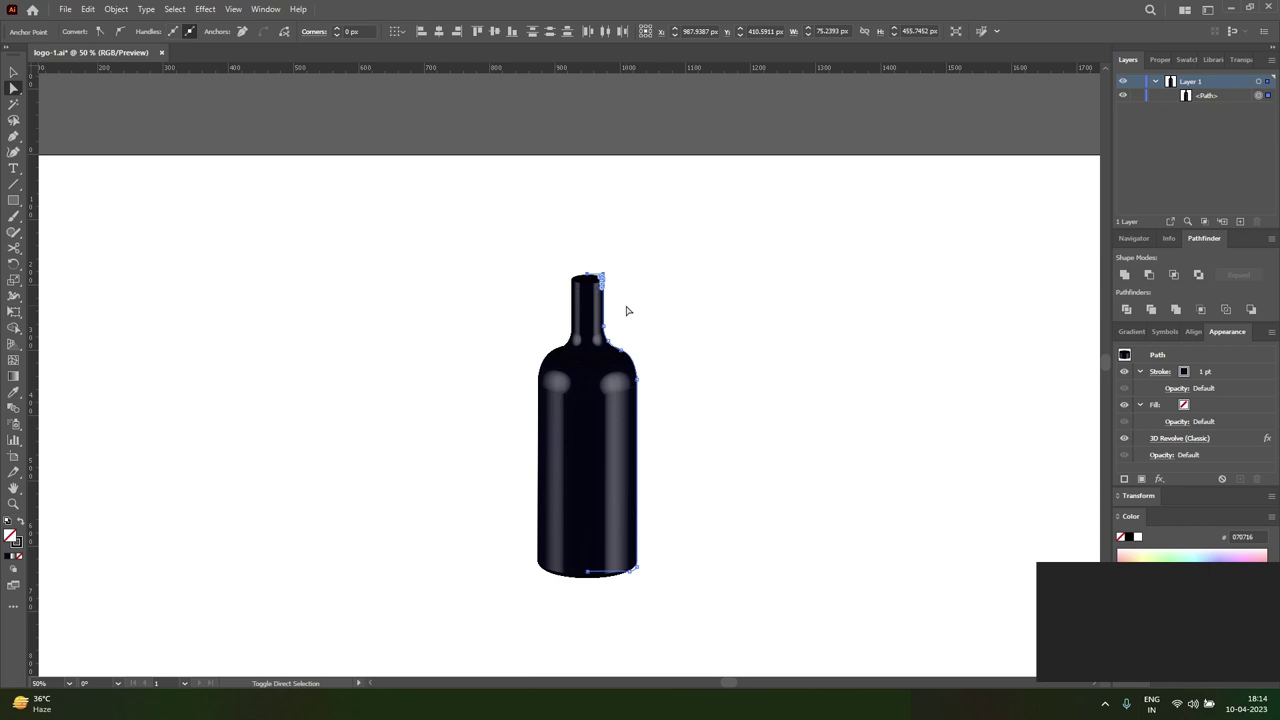
key("ctrl")
key("shift+Up")
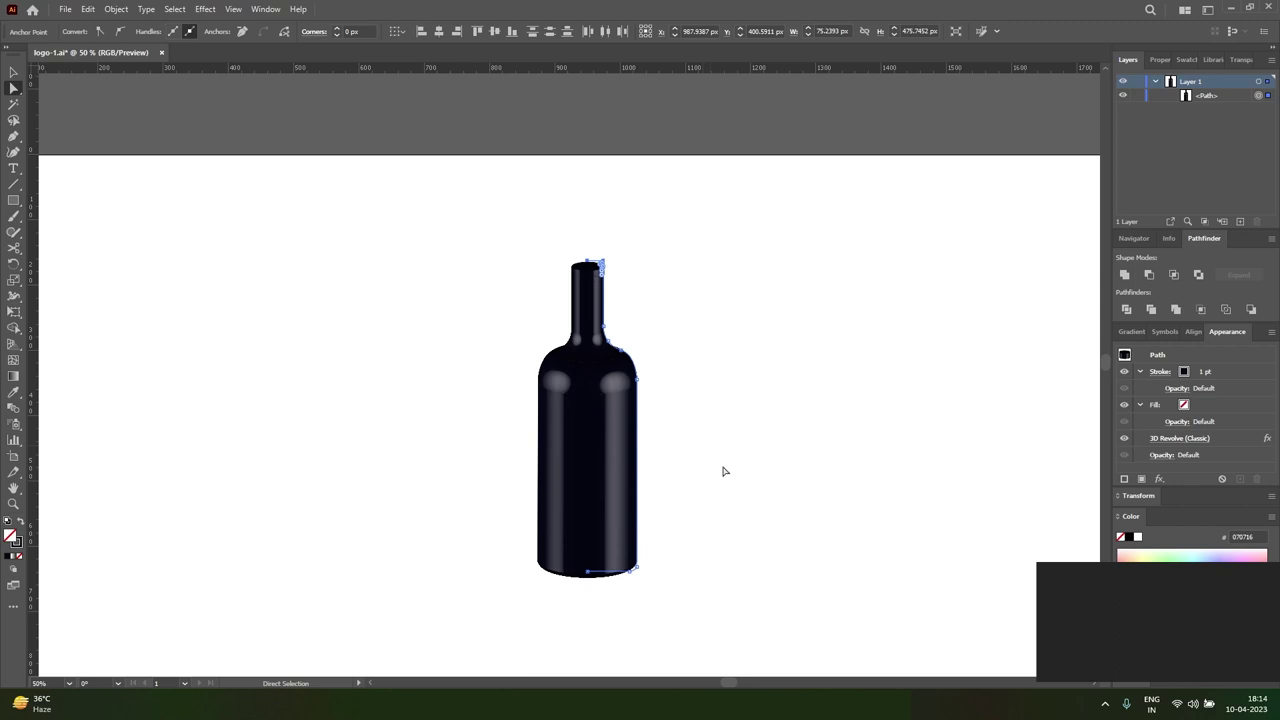
left_click(715, 504)
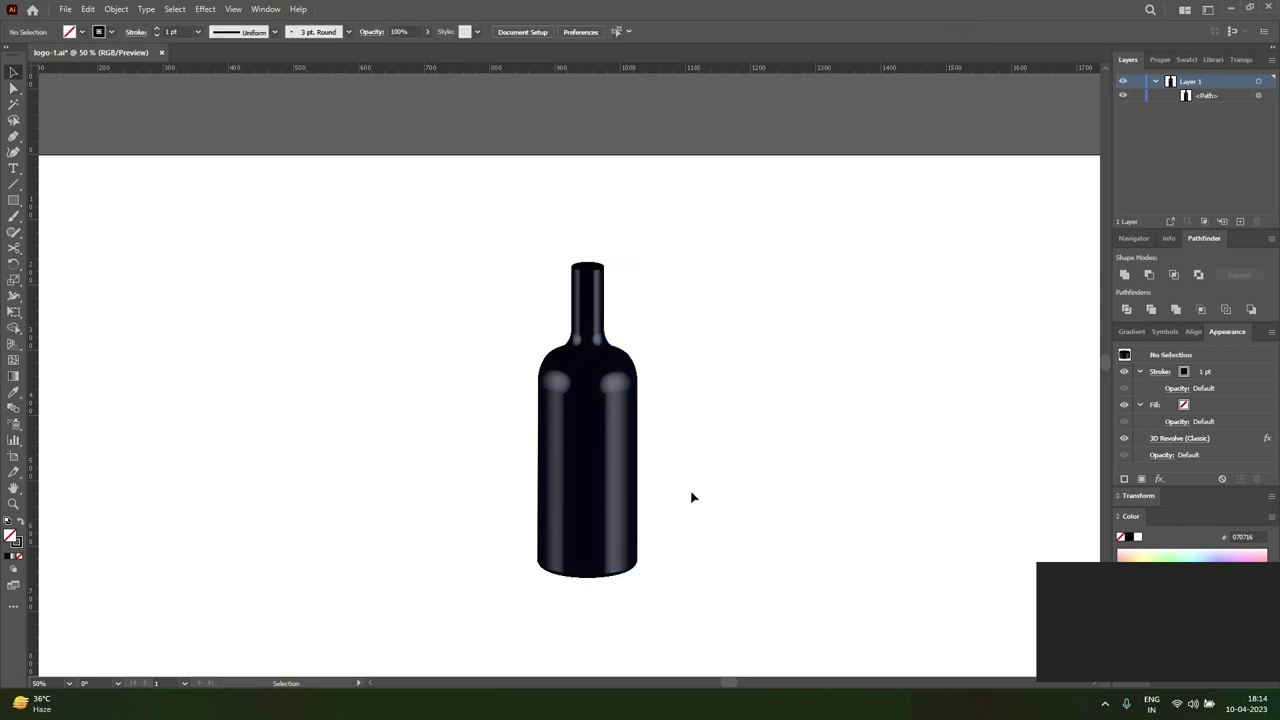
left_click(636, 458)
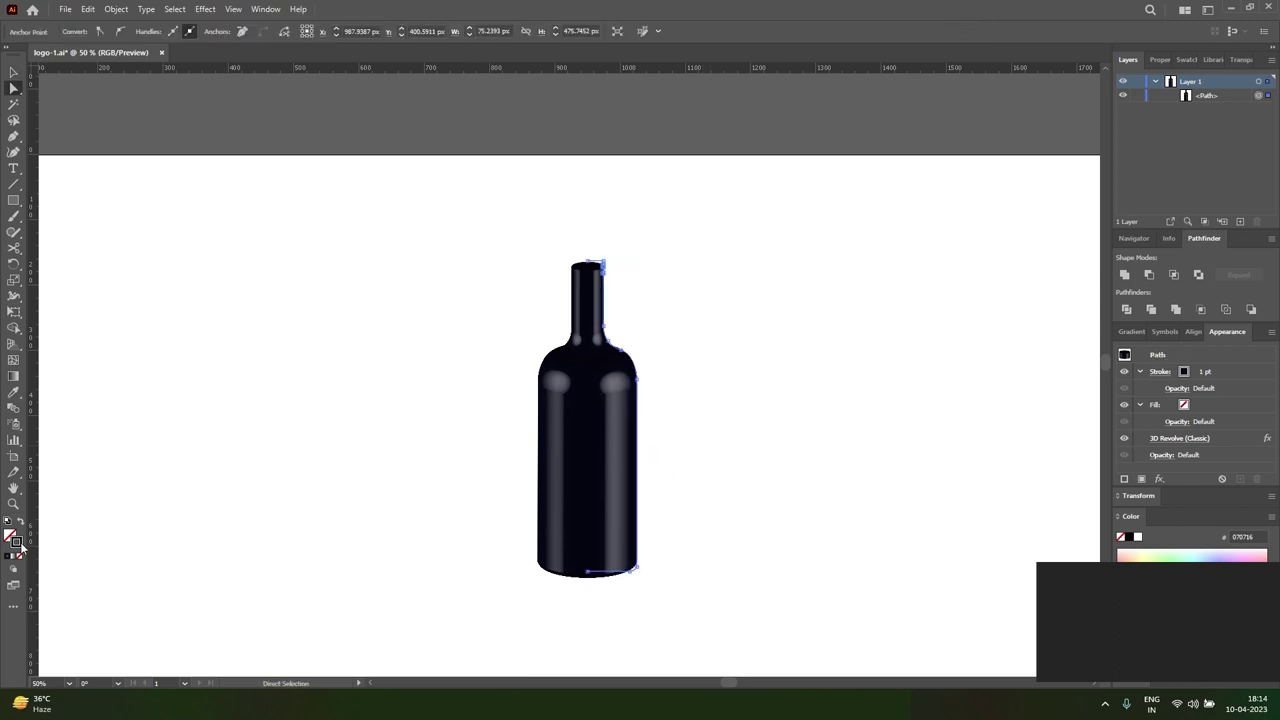
- Recolour the bottle stroke near-black #1c1c21 and zoom in to check the charcoal neck
double_click(16, 541)
left_click_drag(657, 380, 606, 398)
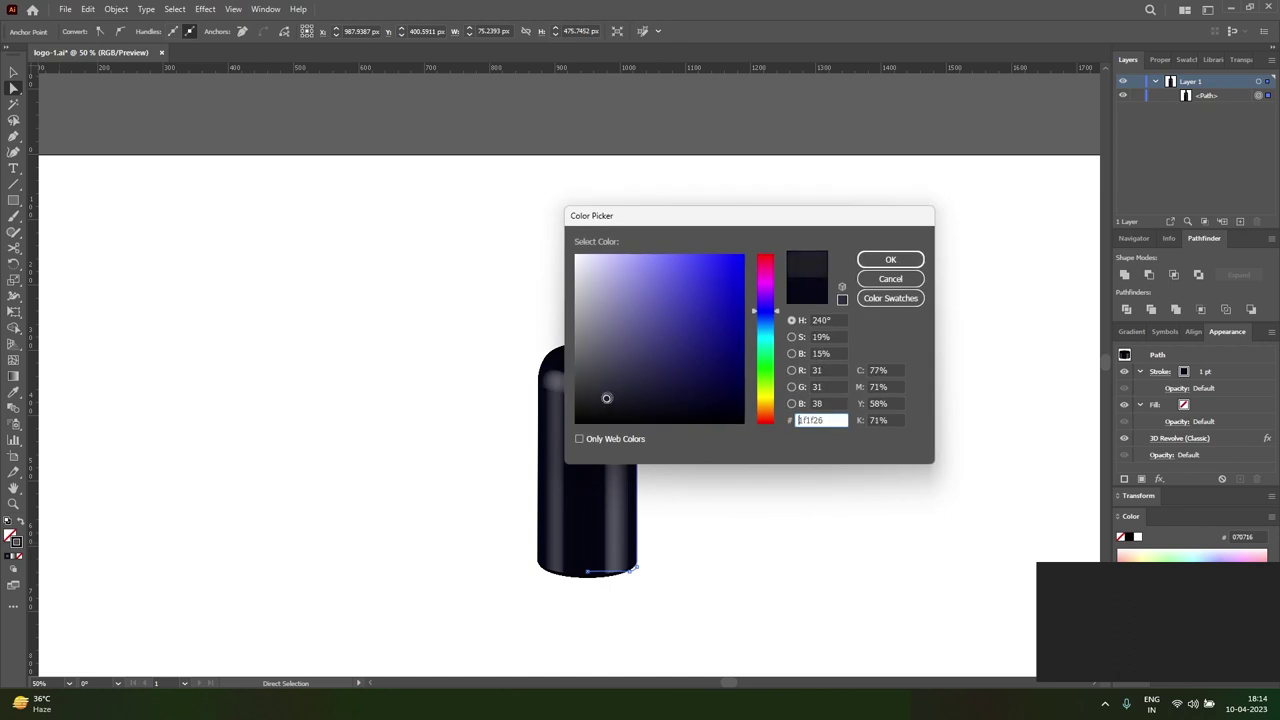
left_click(890, 260)
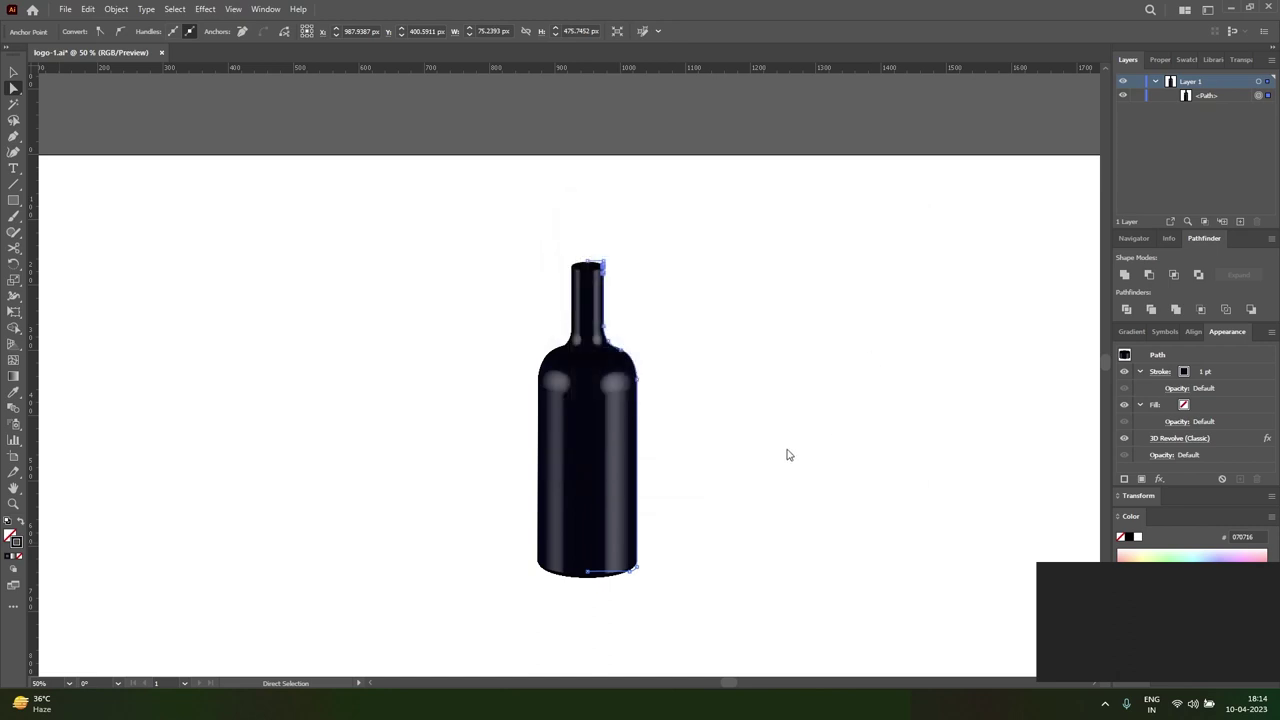
left_click(761, 527)
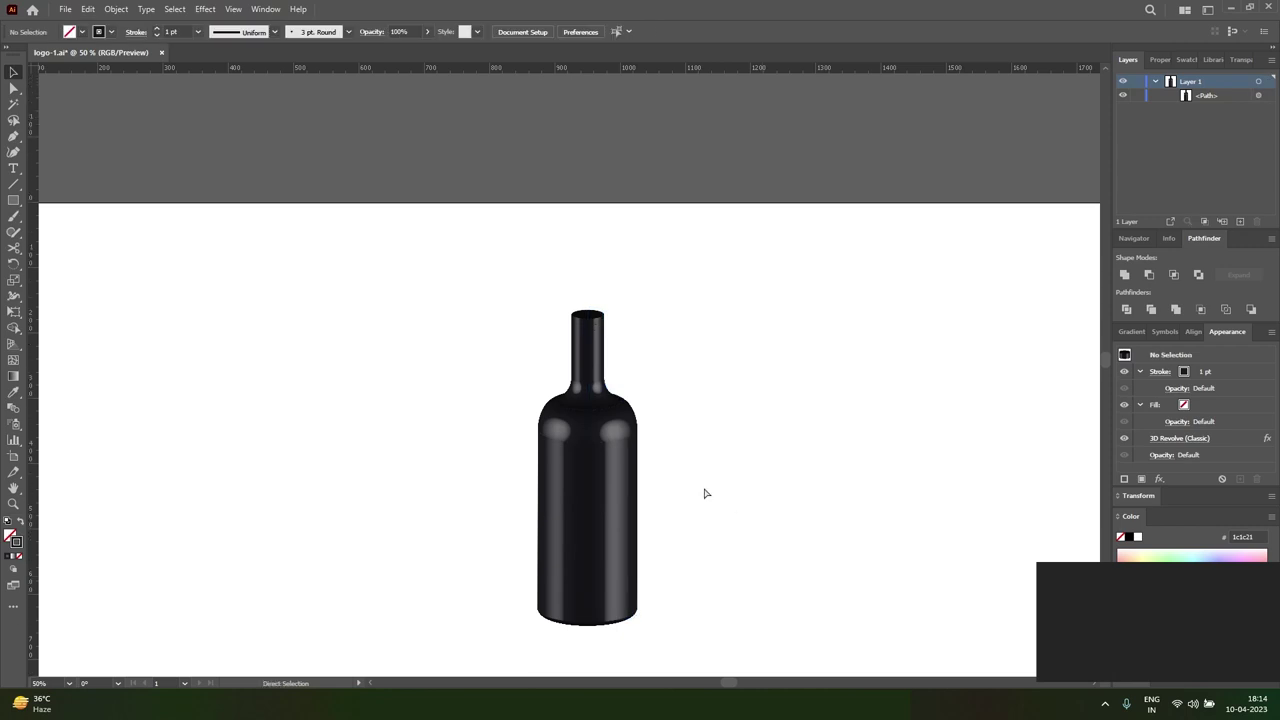
left_click(589, 384)
left_click(568, 372)
left_click(570, 371)
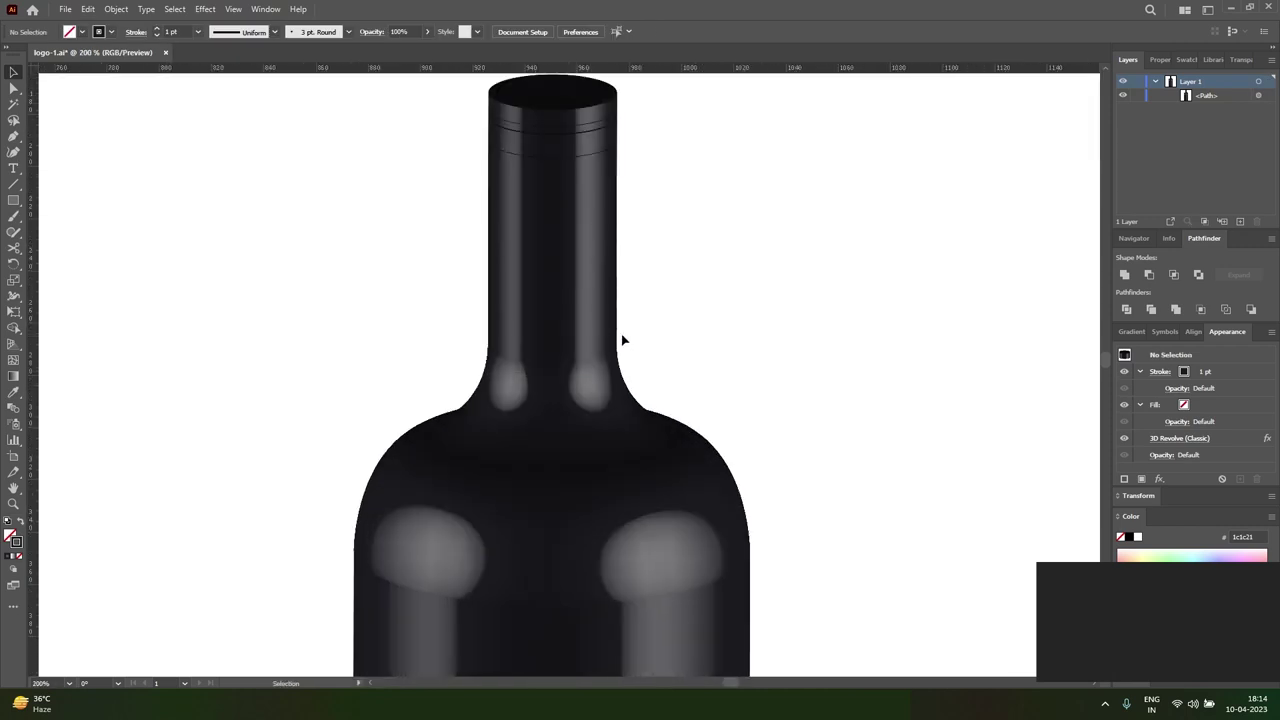
key("ctrl+minus")
key("ctrl+minus")
key("ctrl+minus")
key("ctrl+minus")
- Alt-drag a spare copy of the bottle off to the left
left_click(664, 316)
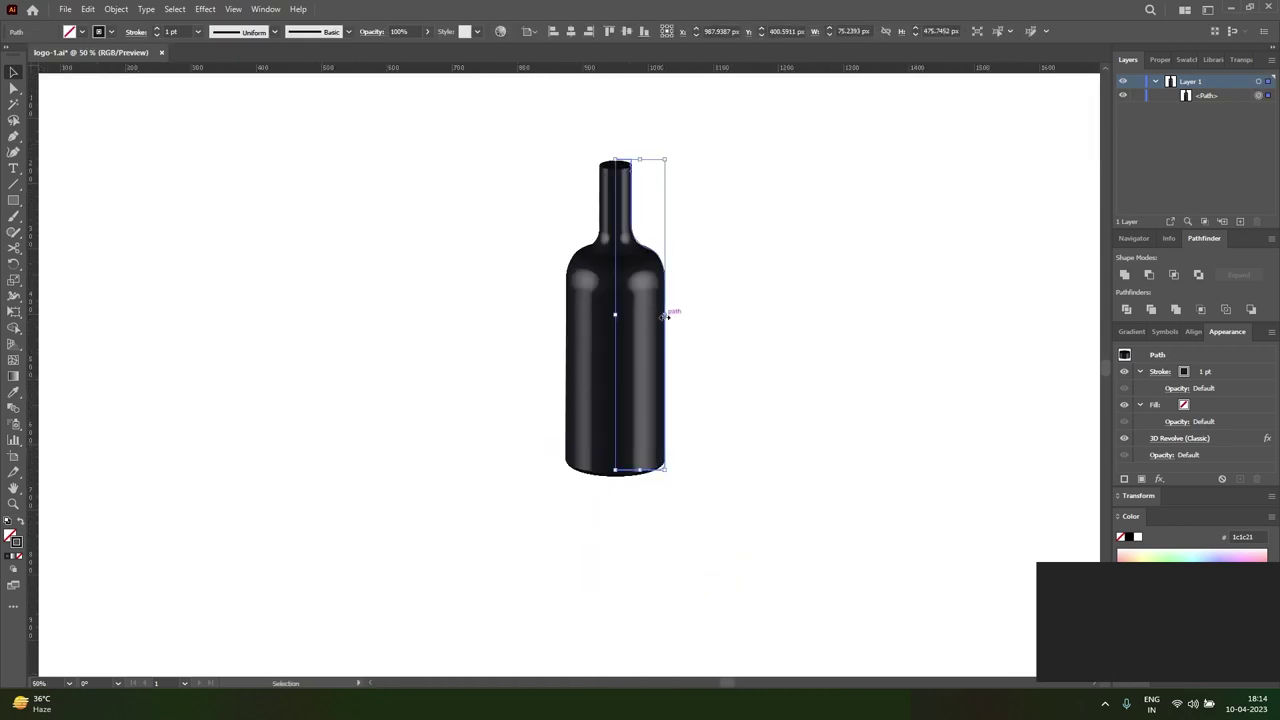
left_click_drag(664, 316, 336, 335)
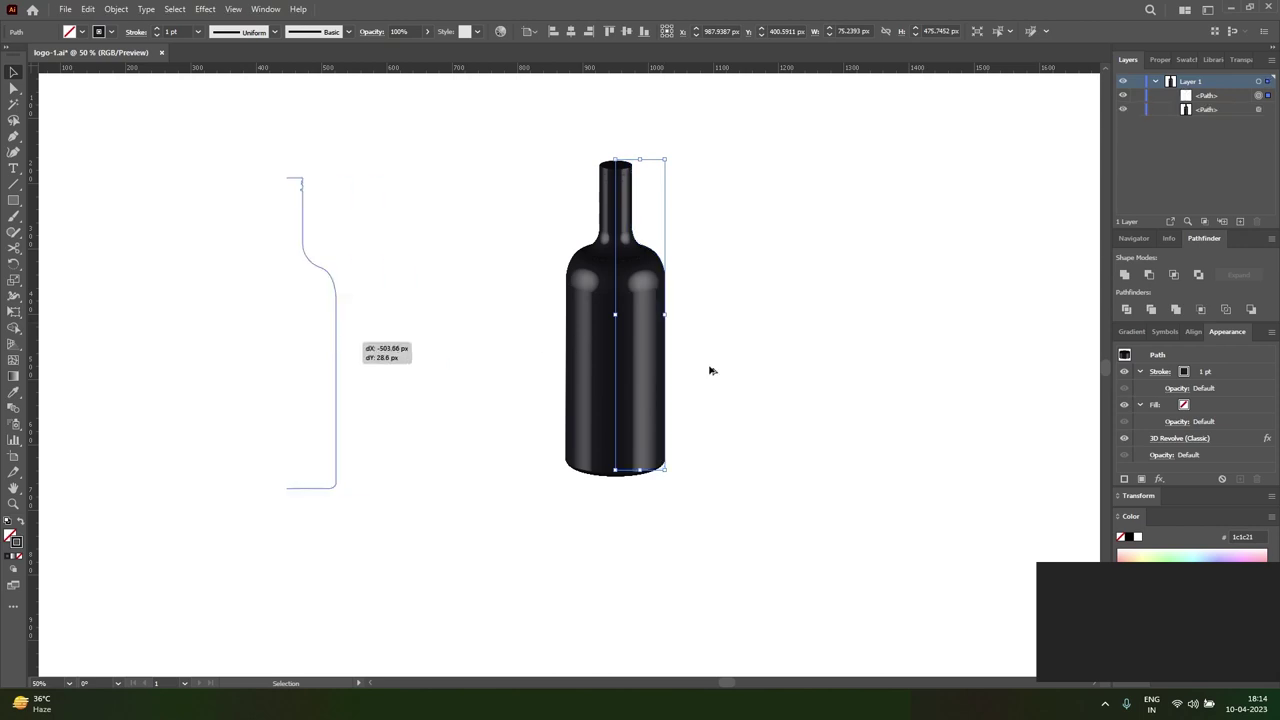
left_click(801, 384)
- Cut the original bottle's profile path at the neck with the Scissors tool
scroll(602, 300, "up", 1)
scroll(598, 310, "up", 1)
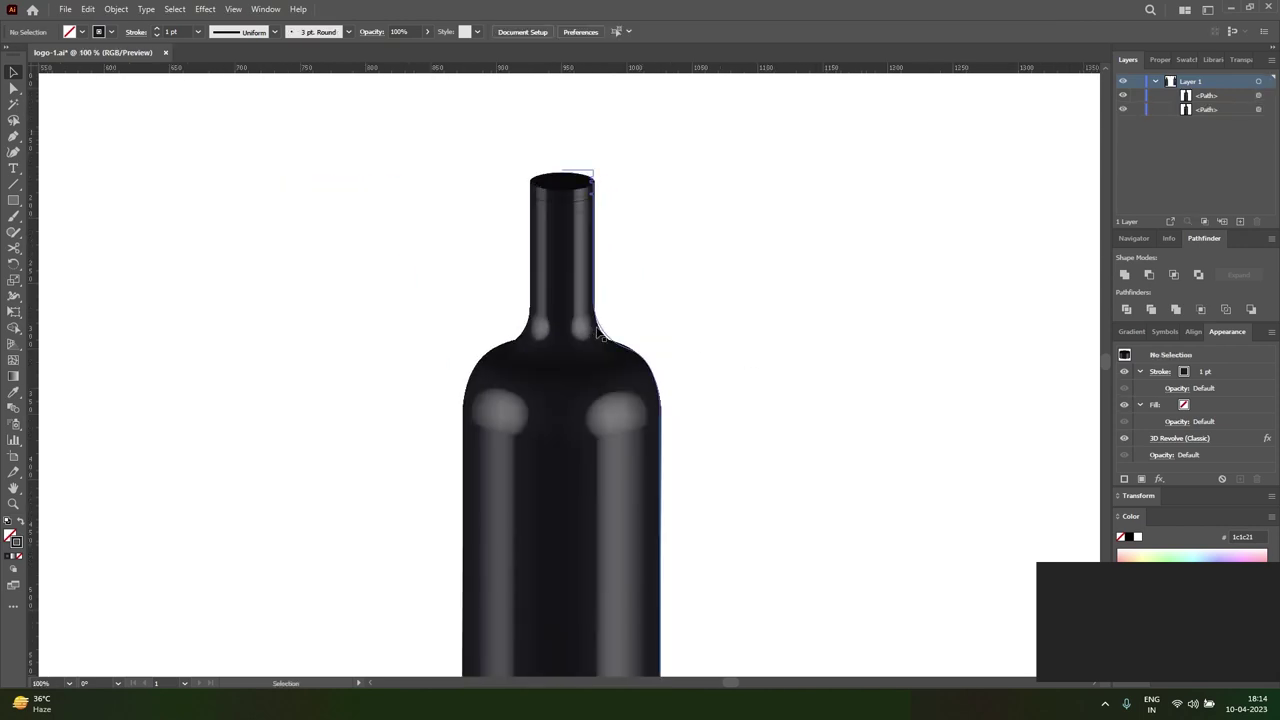
left_click(598, 331)
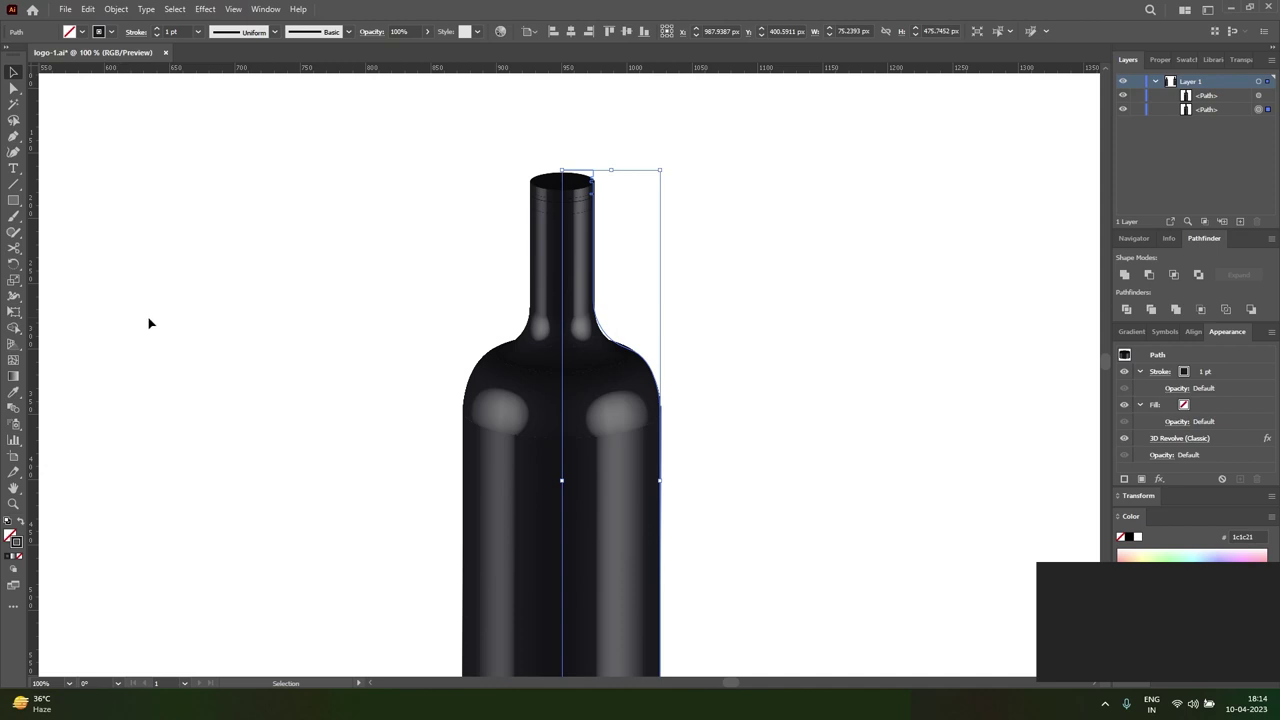
left_click(14, 247)
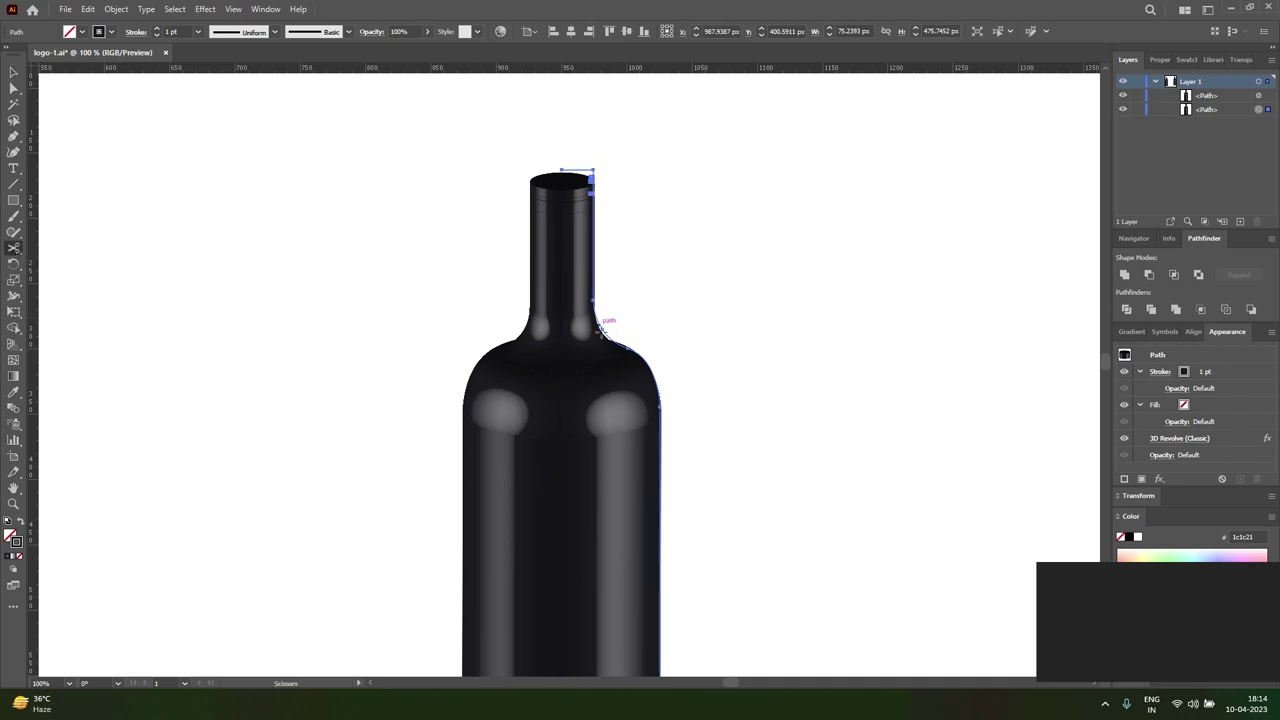
scroll(598, 296, "up", 1)
scroll(603, 291, "up", 1)
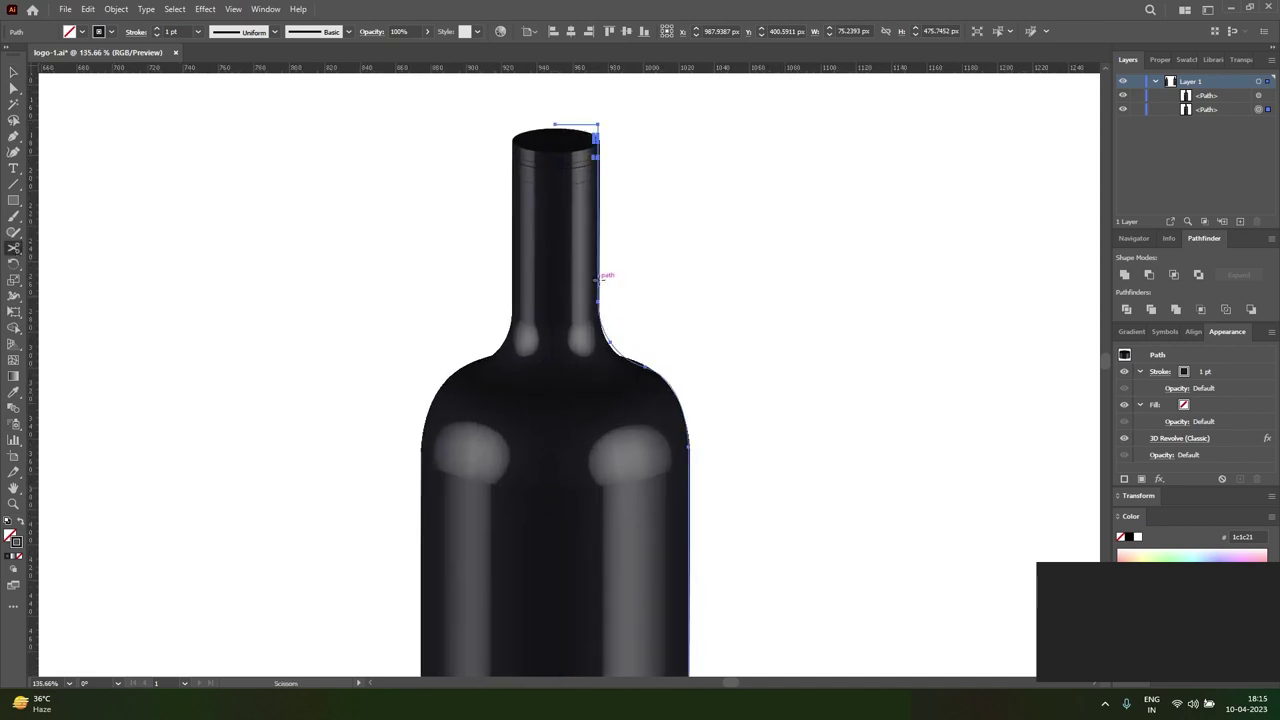
left_click(596, 279)
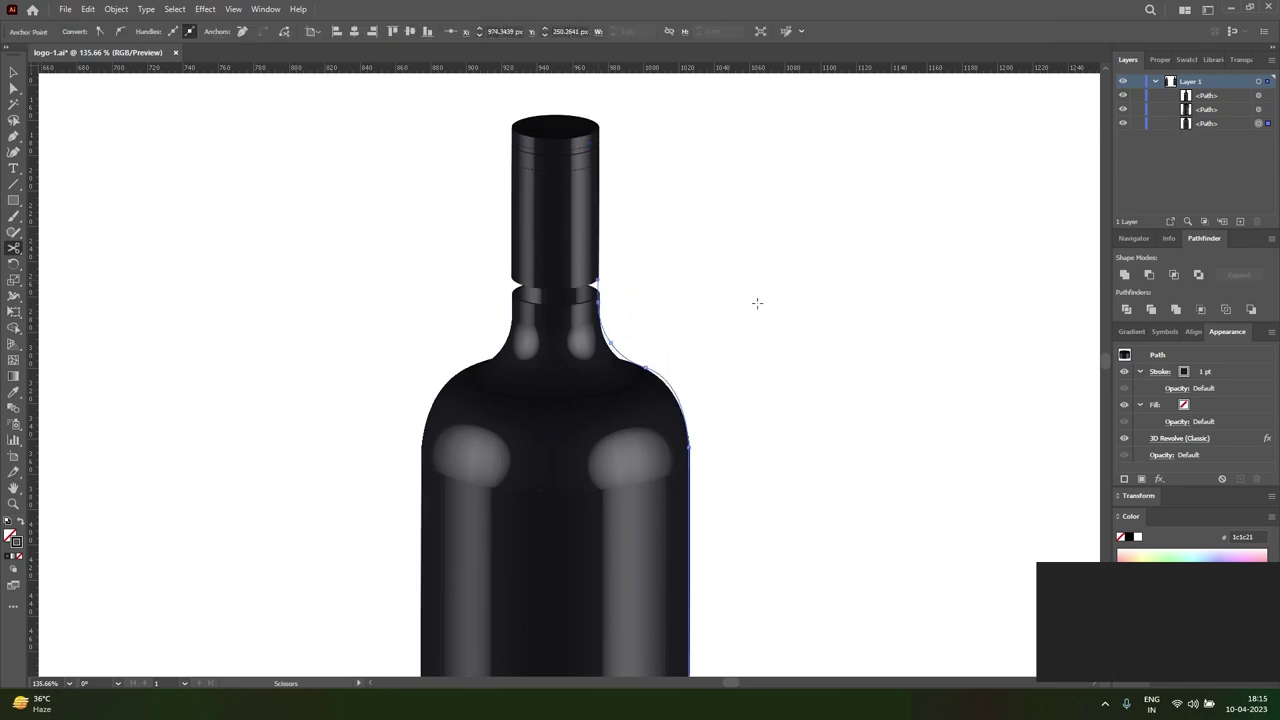
- Zoom to the bottle top, then select and copy the separated cap piece
key("v")
left_click(734, 357)
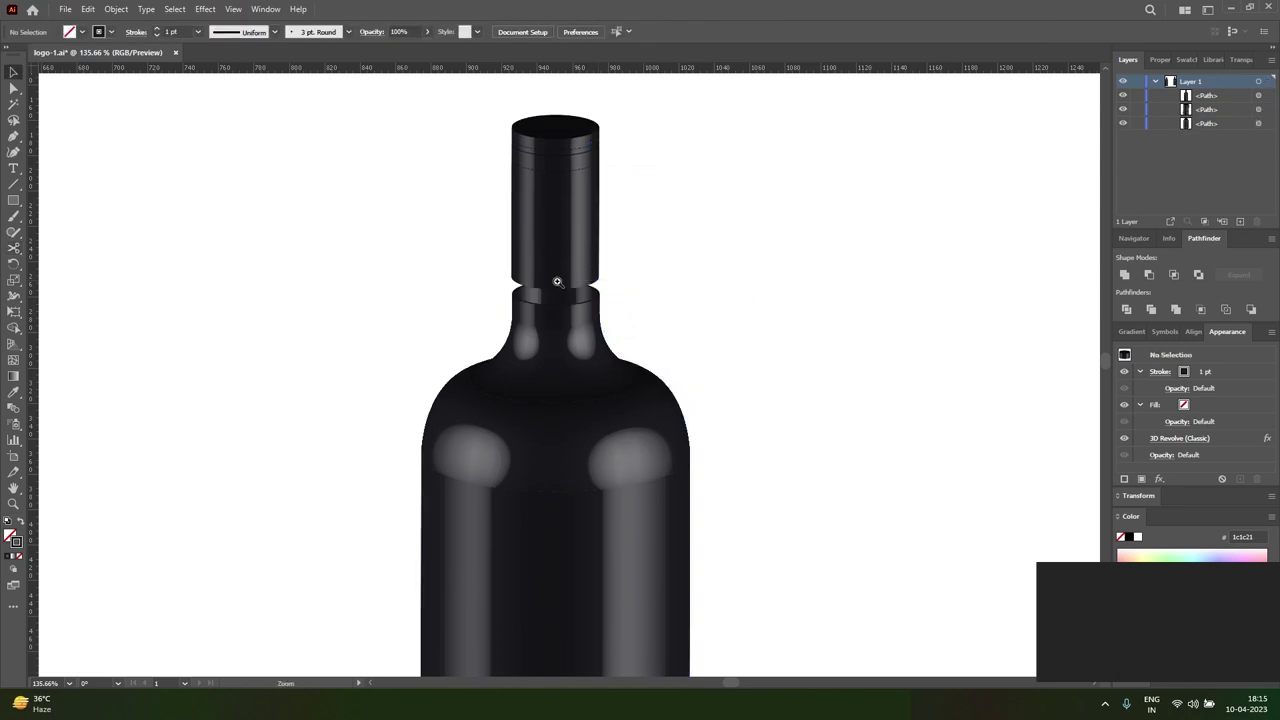
scroll(574, 320, "up", 2)
scroll(574, 322, "up", 1)
left_click(575, 328)
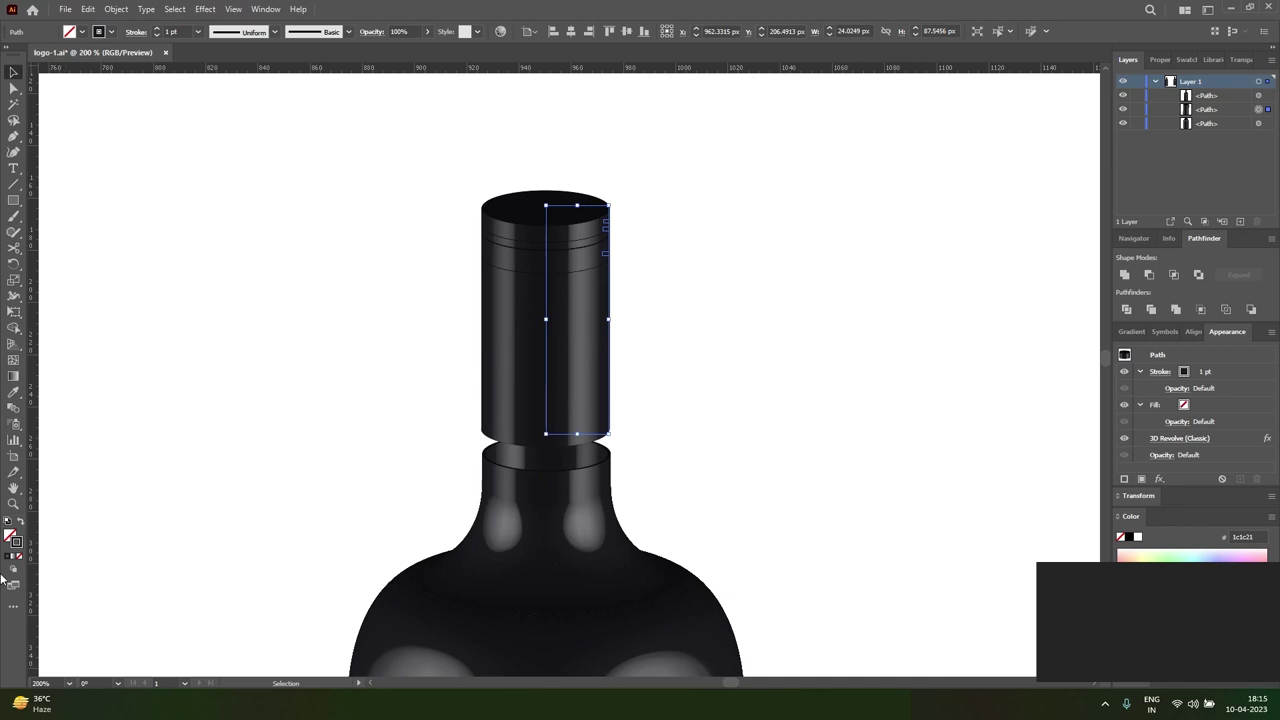
key("ctrl+c")
- Stroke the cap near-white #f9f9f9 and reselect its profile path
double_click(16, 541)
type("aaaaaa")
left_click_drag(574, 309, 560, 258)
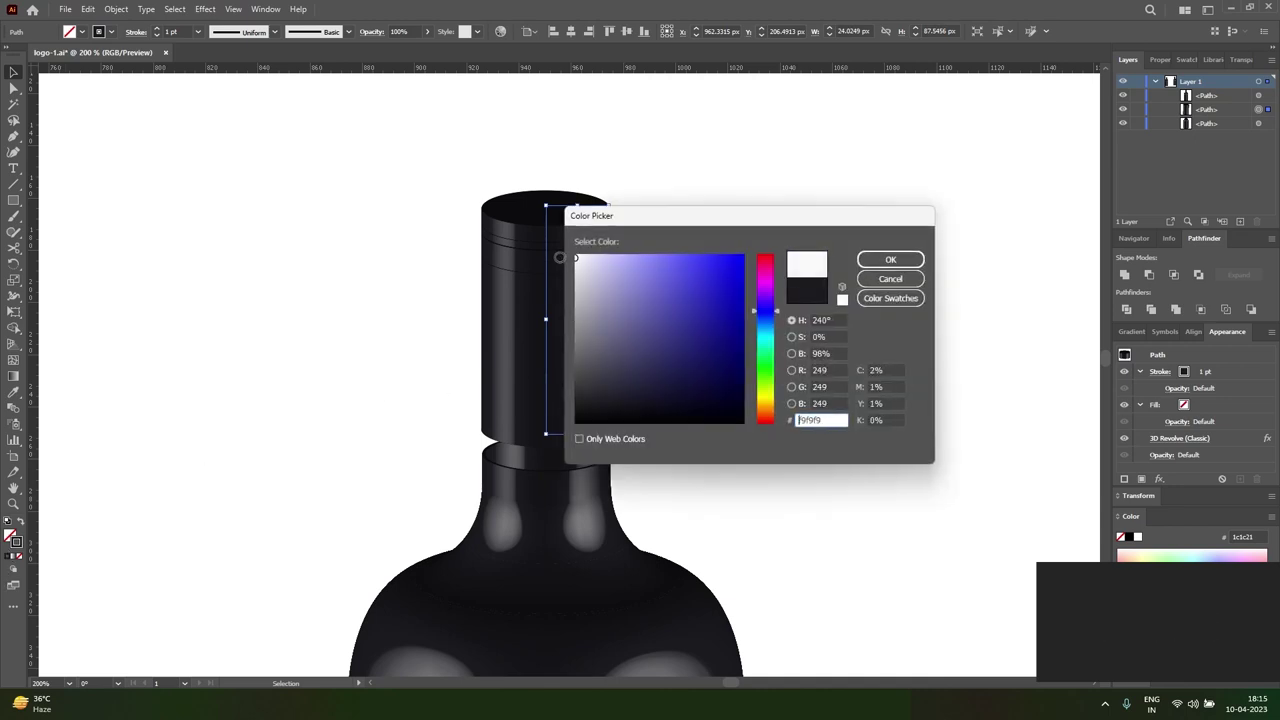
left_click(888, 260)
left_click(700, 363)
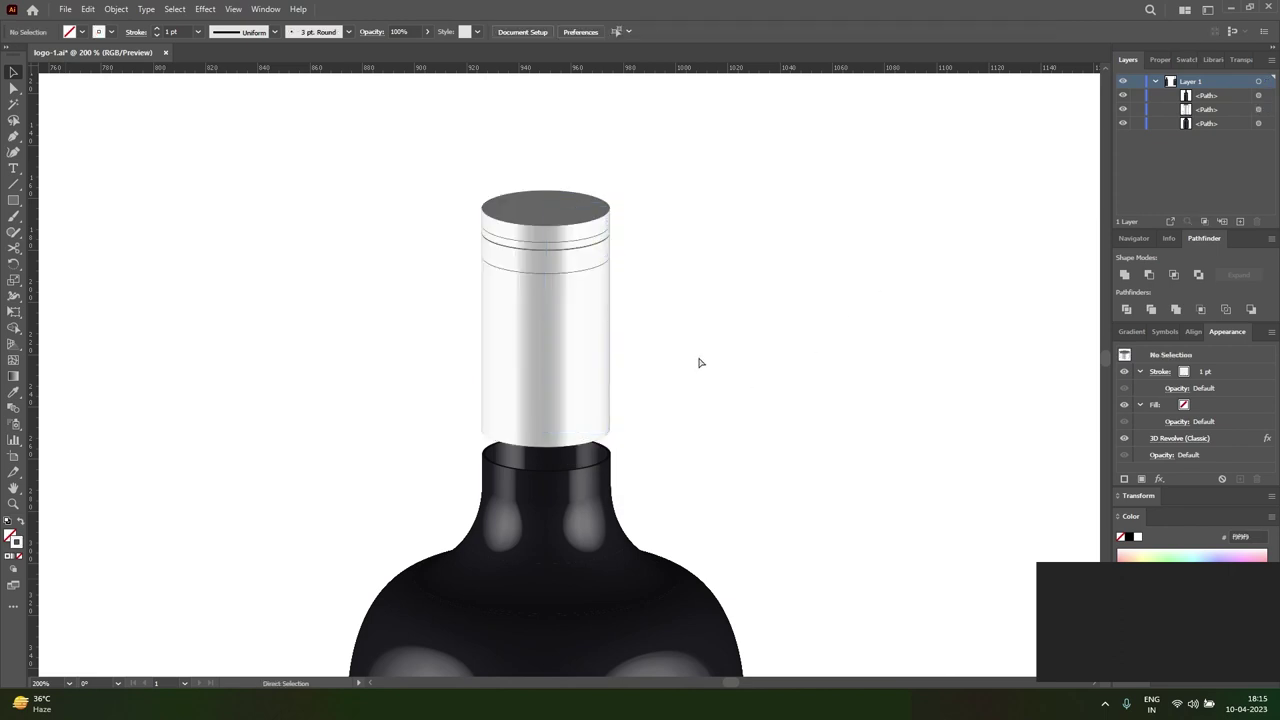
scroll(486, 351, "up", 1)
scroll(600, 330, "up", 1)
scroll(663, 251, "up", 1)
left_click(689, 286)
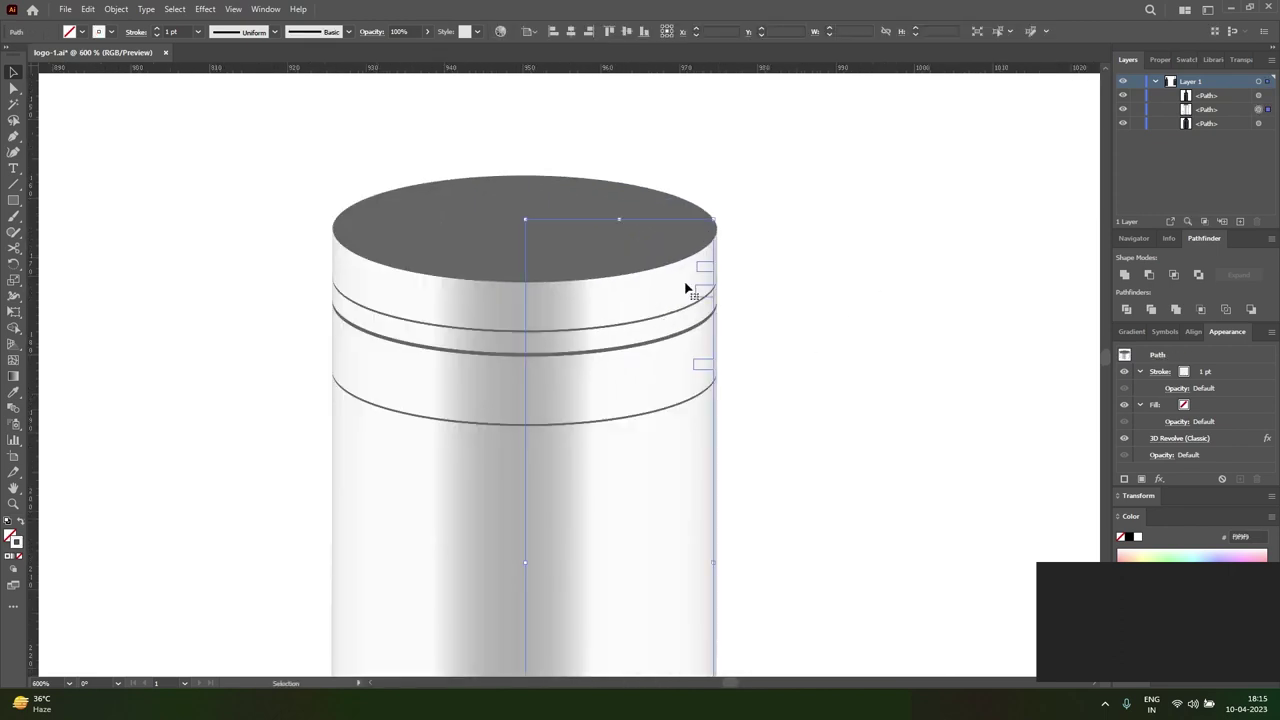
- Round the cap profile's top outer corner and its first notch corners slightly
key("a")
left_click_drag(707, 231, 683, 246)
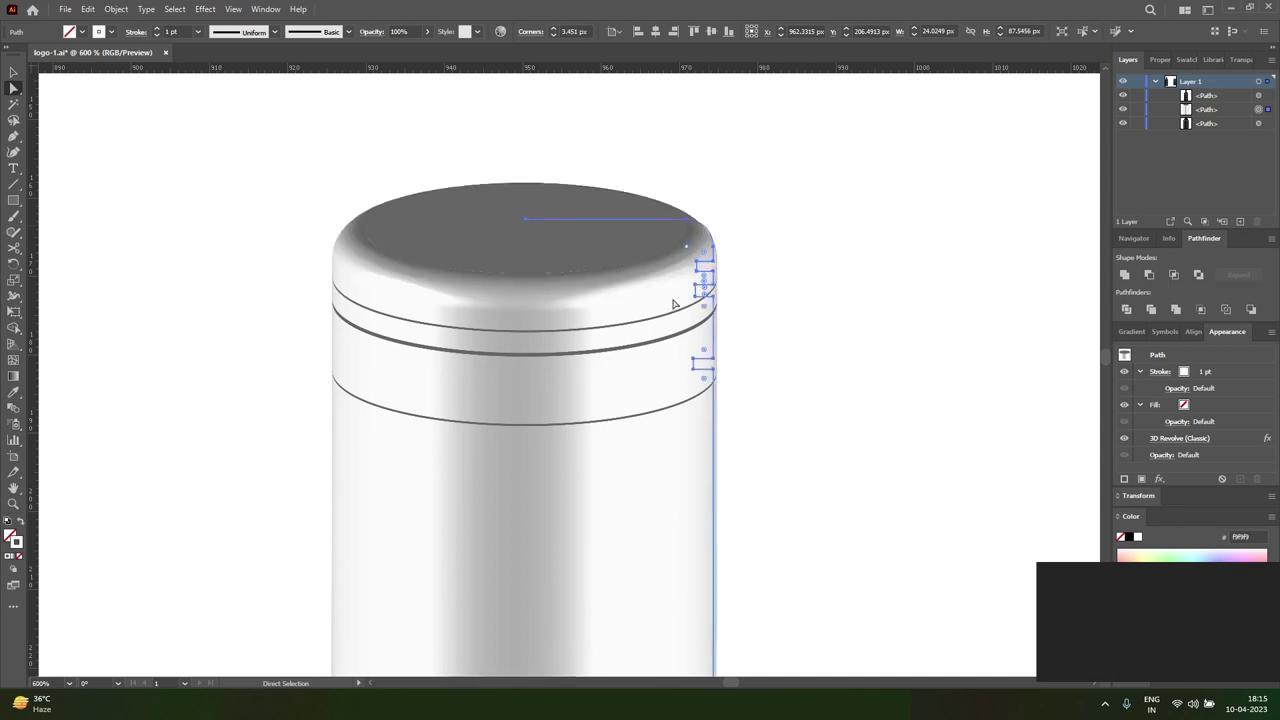
scroll(680, 300, "up", 1)
scroll(748, 286, "up", 1)
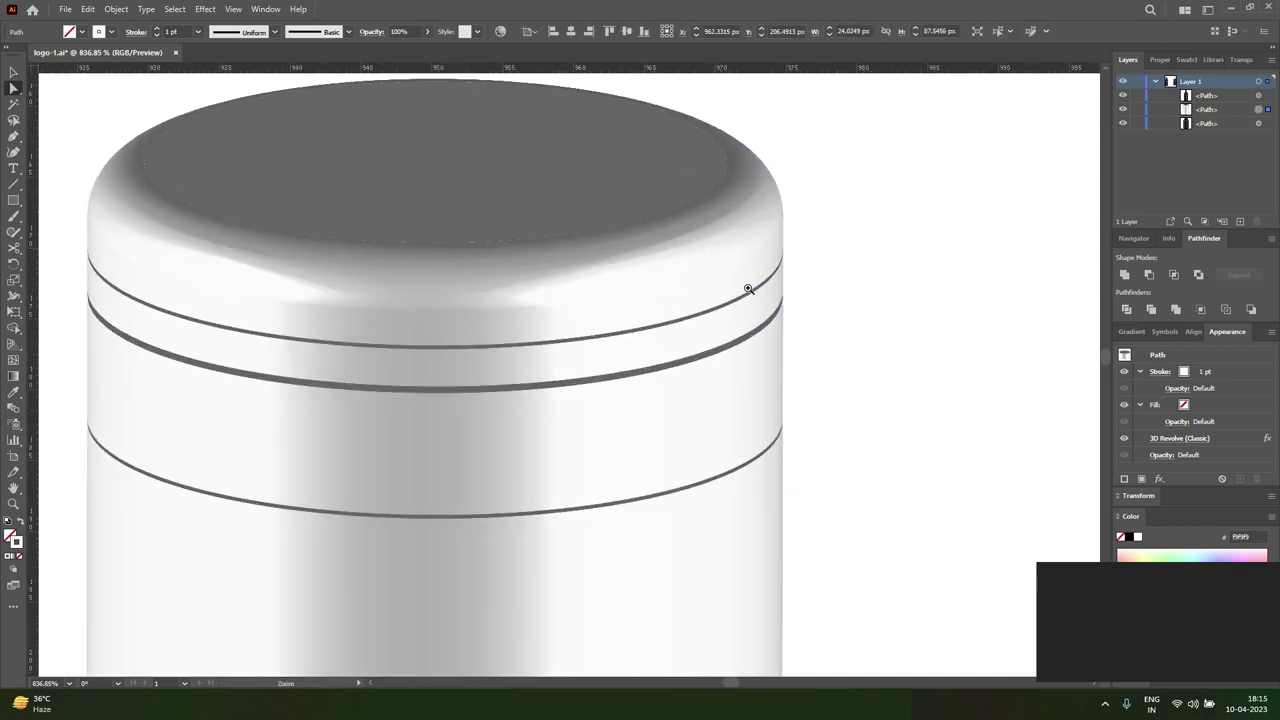
scroll(824, 265, "up", 1)
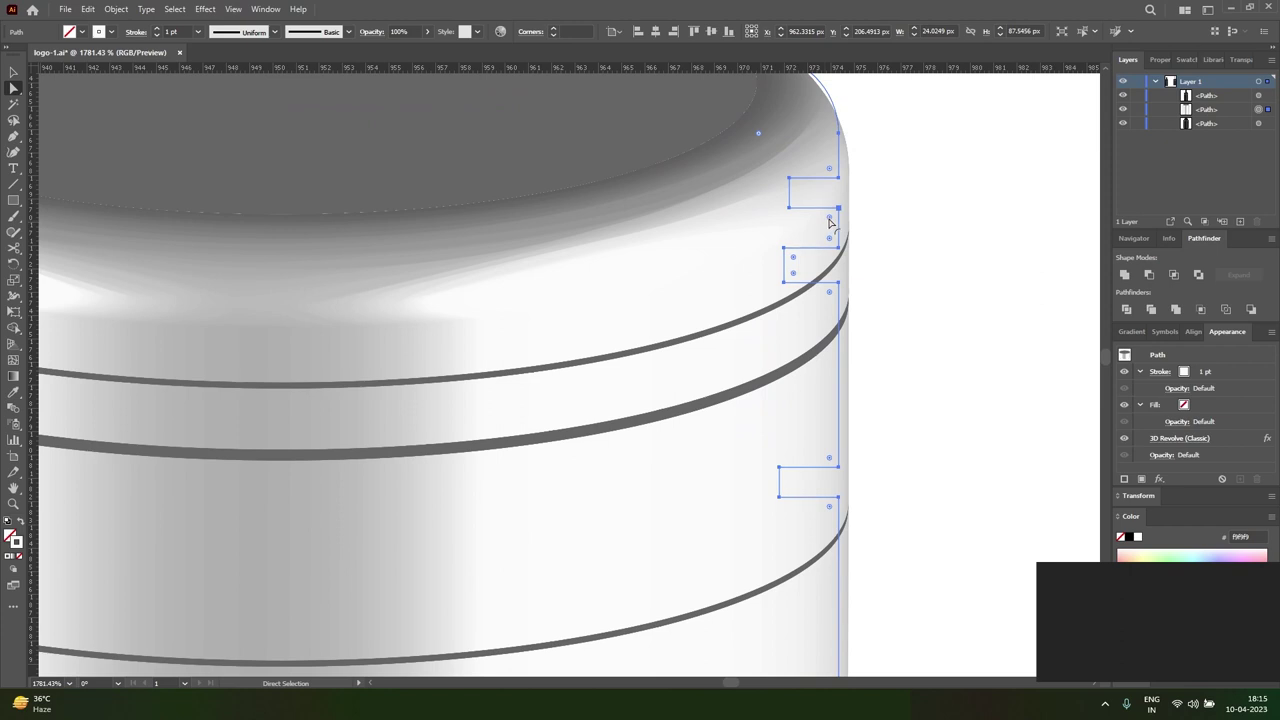
left_click(829, 222)
left_click(837, 285)
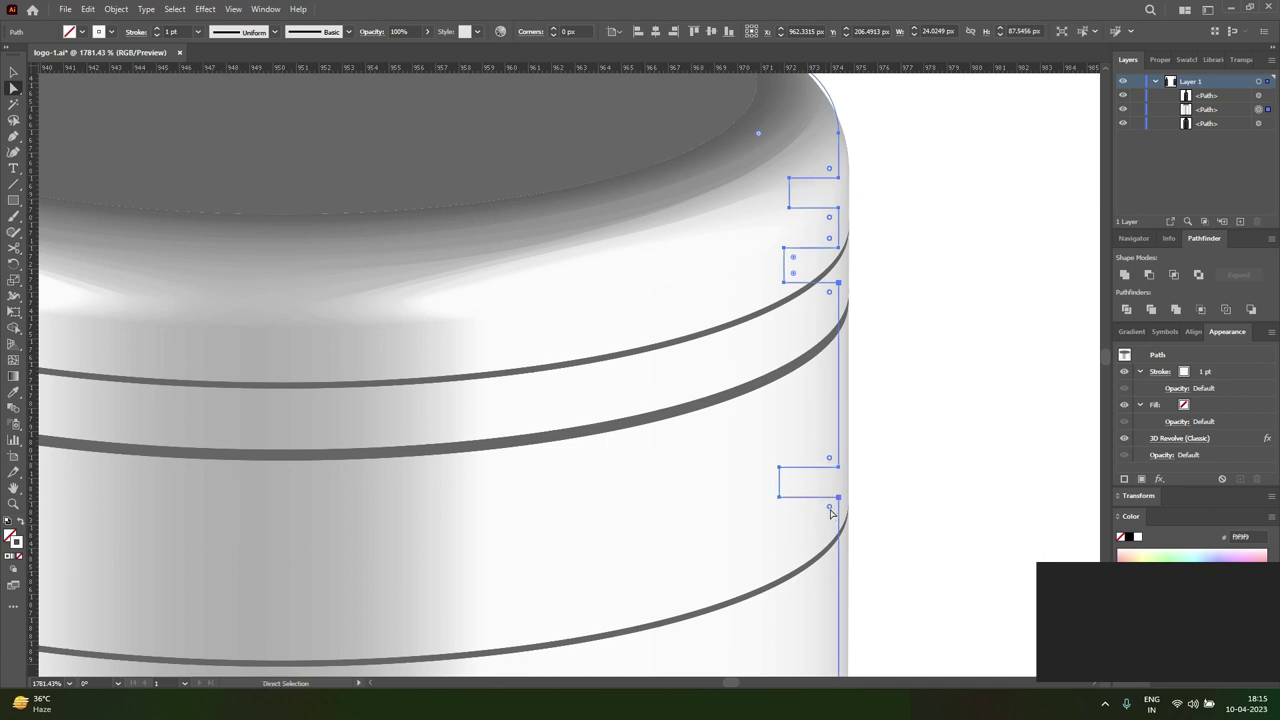
left_click_drag(828, 507, 769, 543)
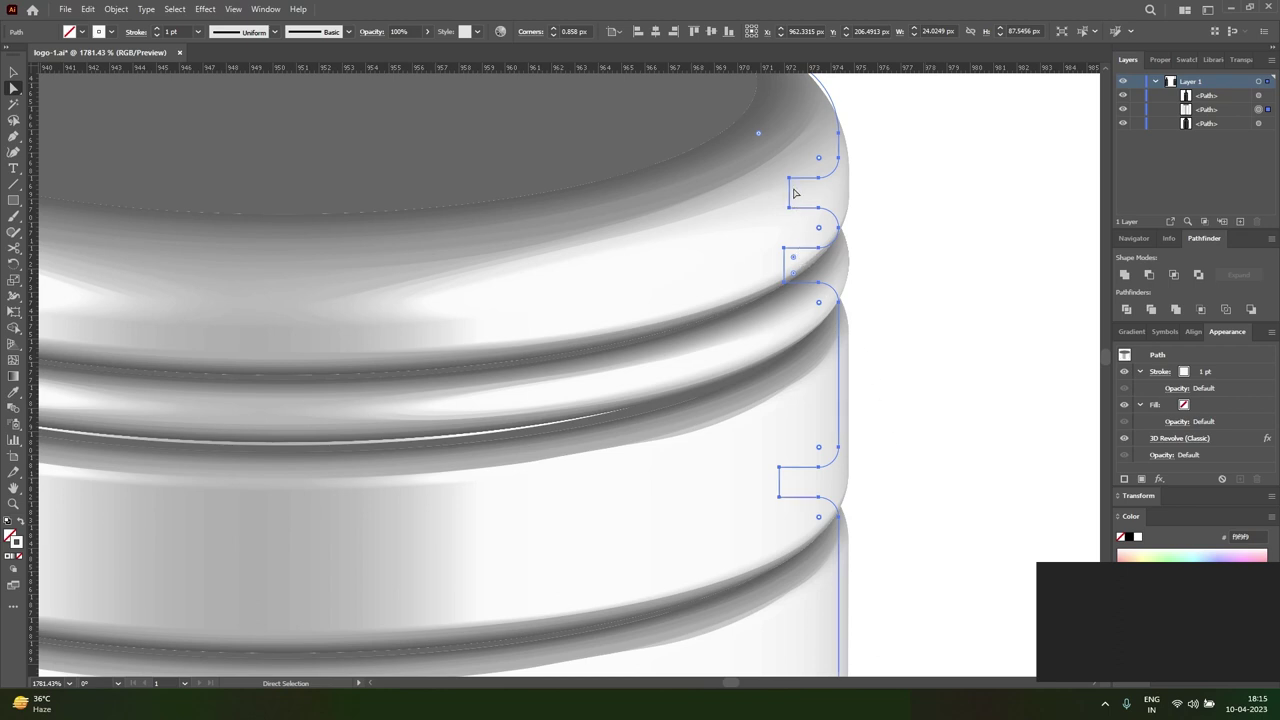
left_click(906, 249)
- Round the second notch's lower corner, after undoing a trial anchor deletion
left_click(803, 212)
left_click(790, 179)
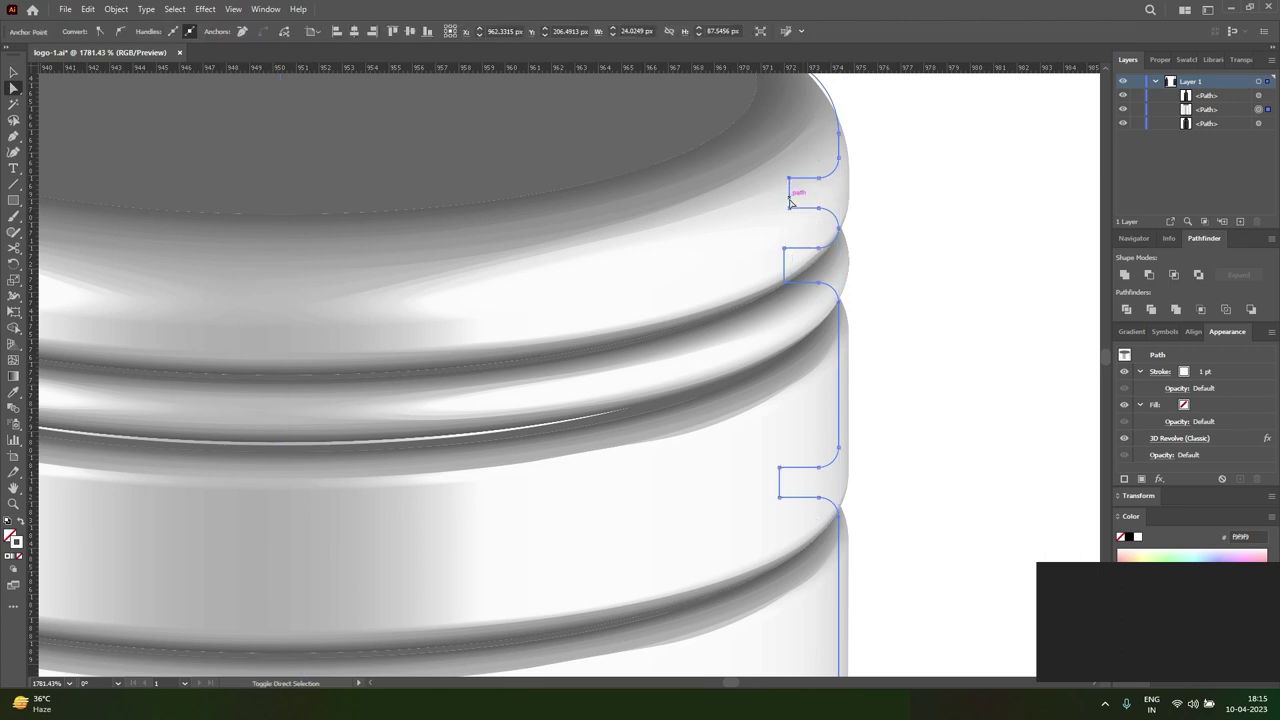
key("plus")
key("minus")
left_click(790, 210)
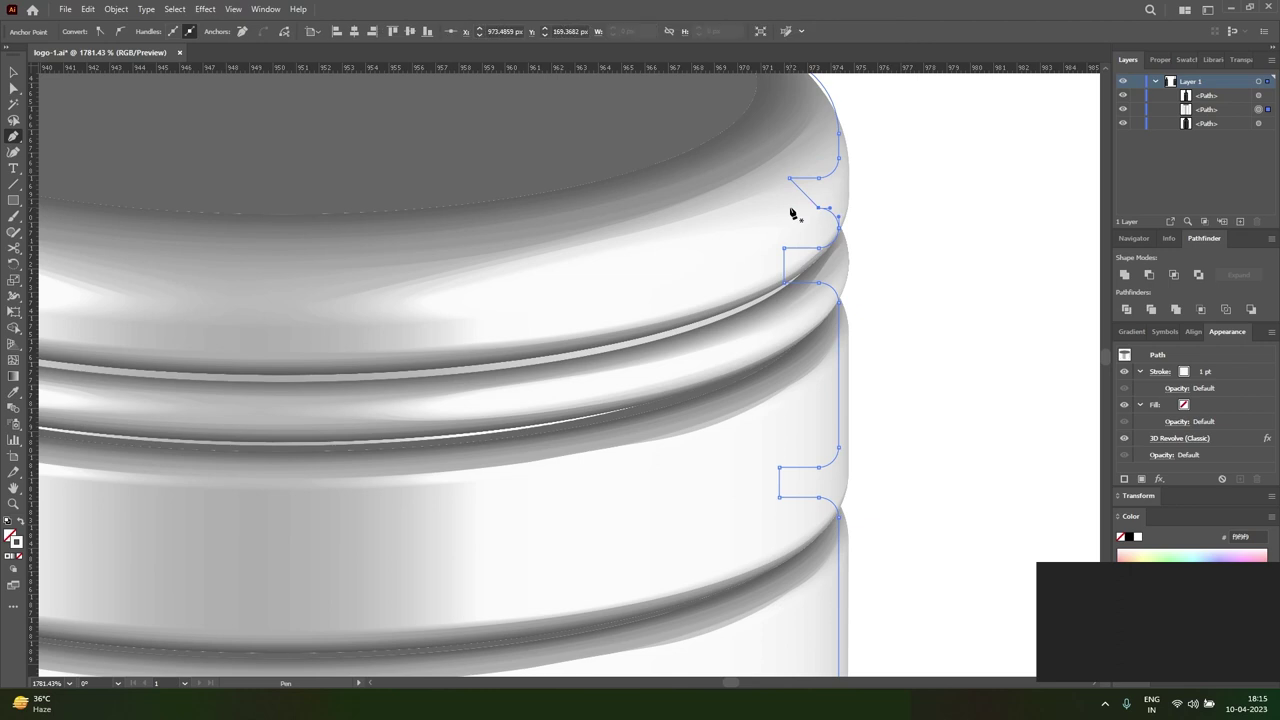
key("ctrl+z")
key("a")
left_click(790, 208)
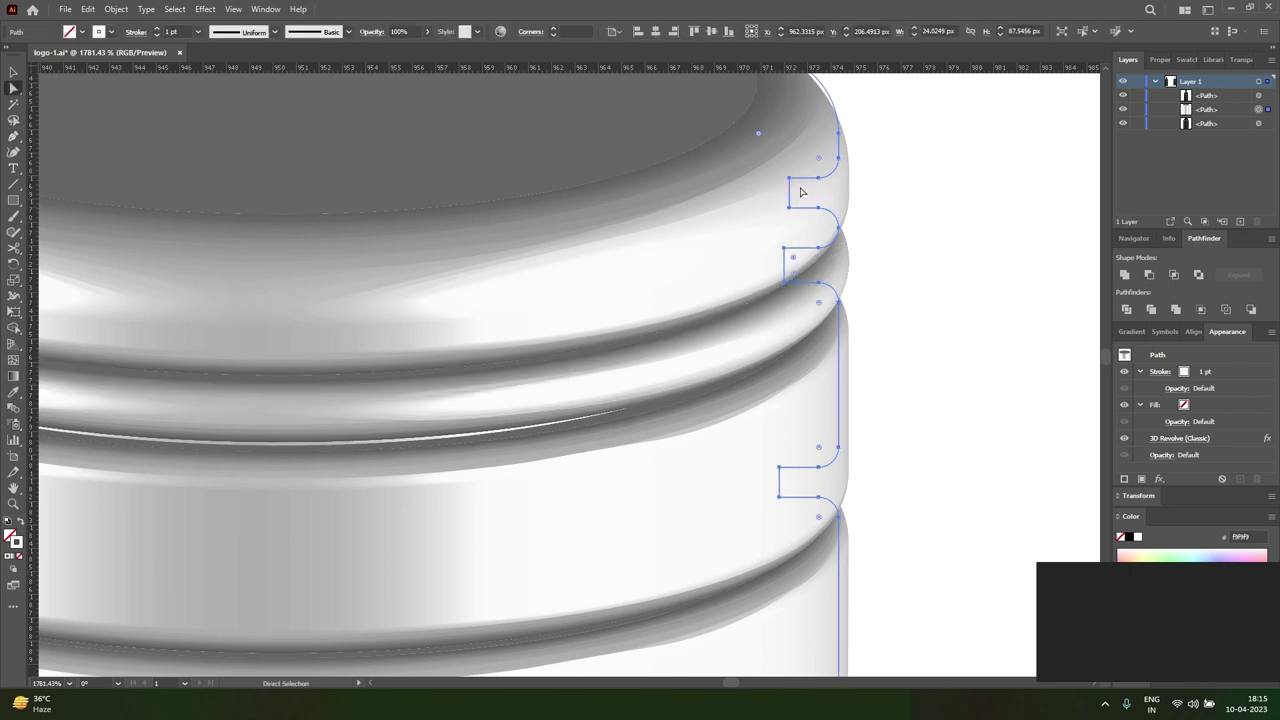
left_click(786, 250)
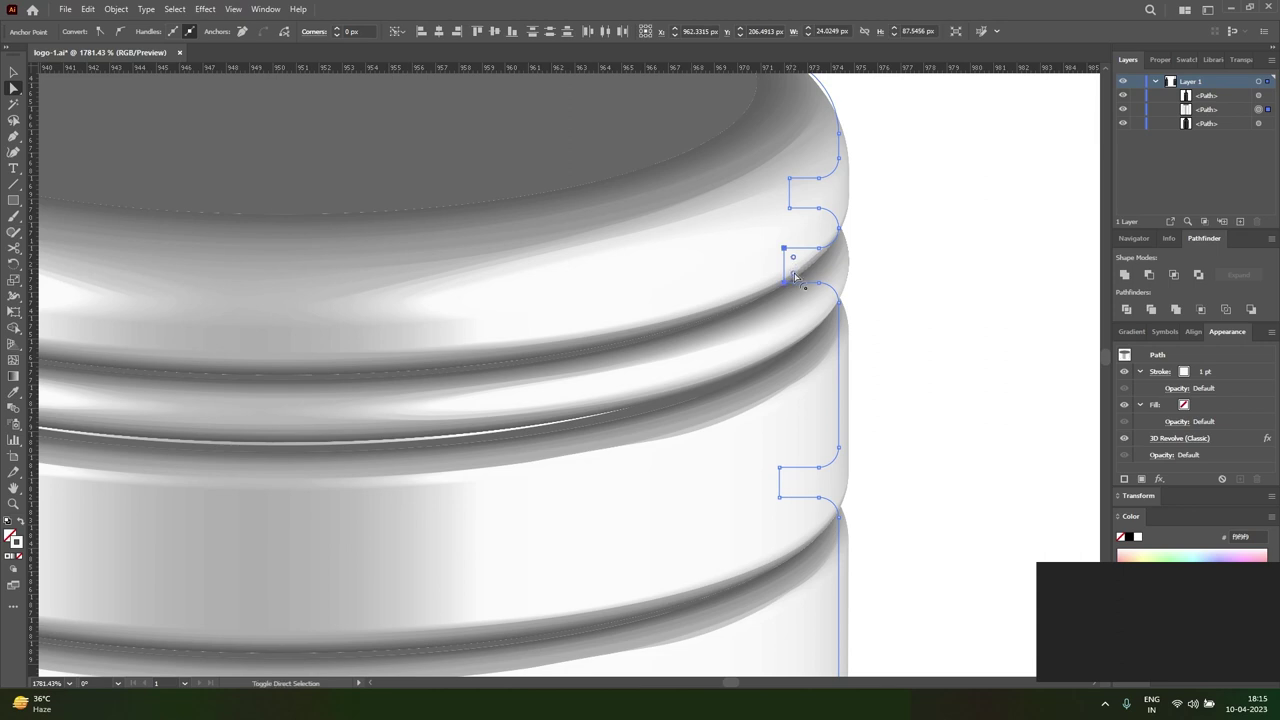
left_click_drag(793, 257, 859, 285)
left_click(781, 467)
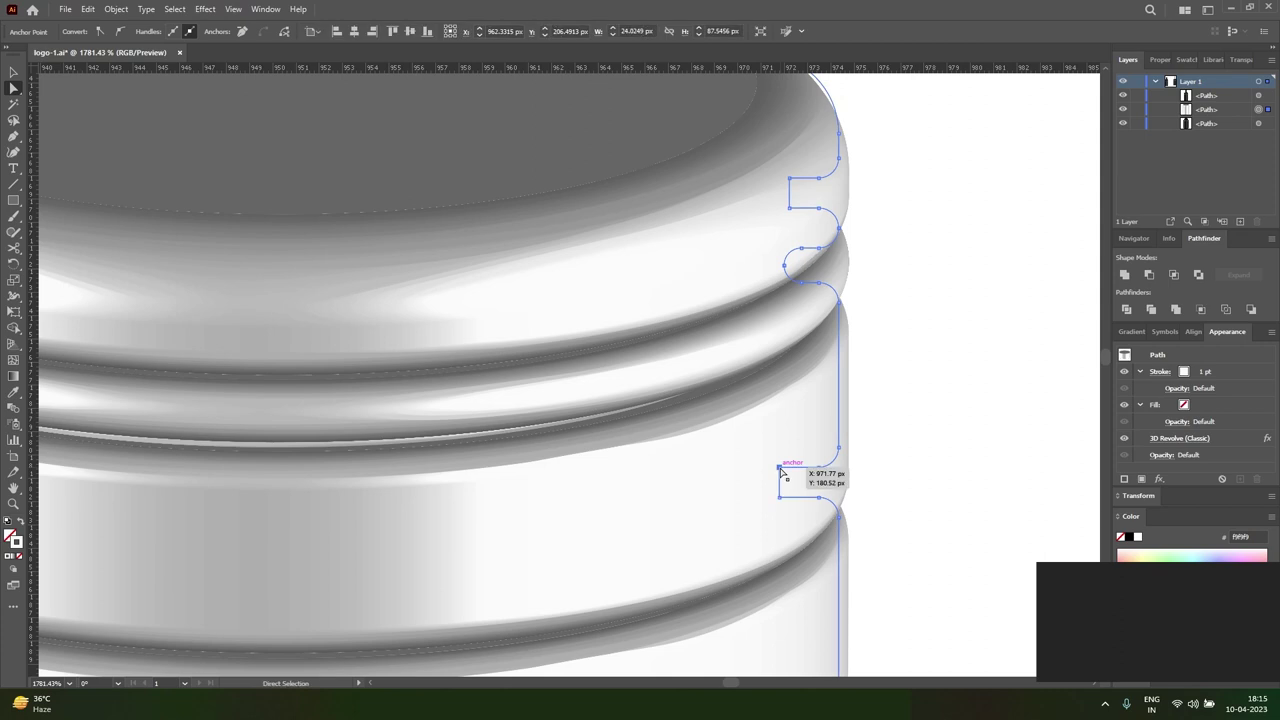
left_click(894, 517)
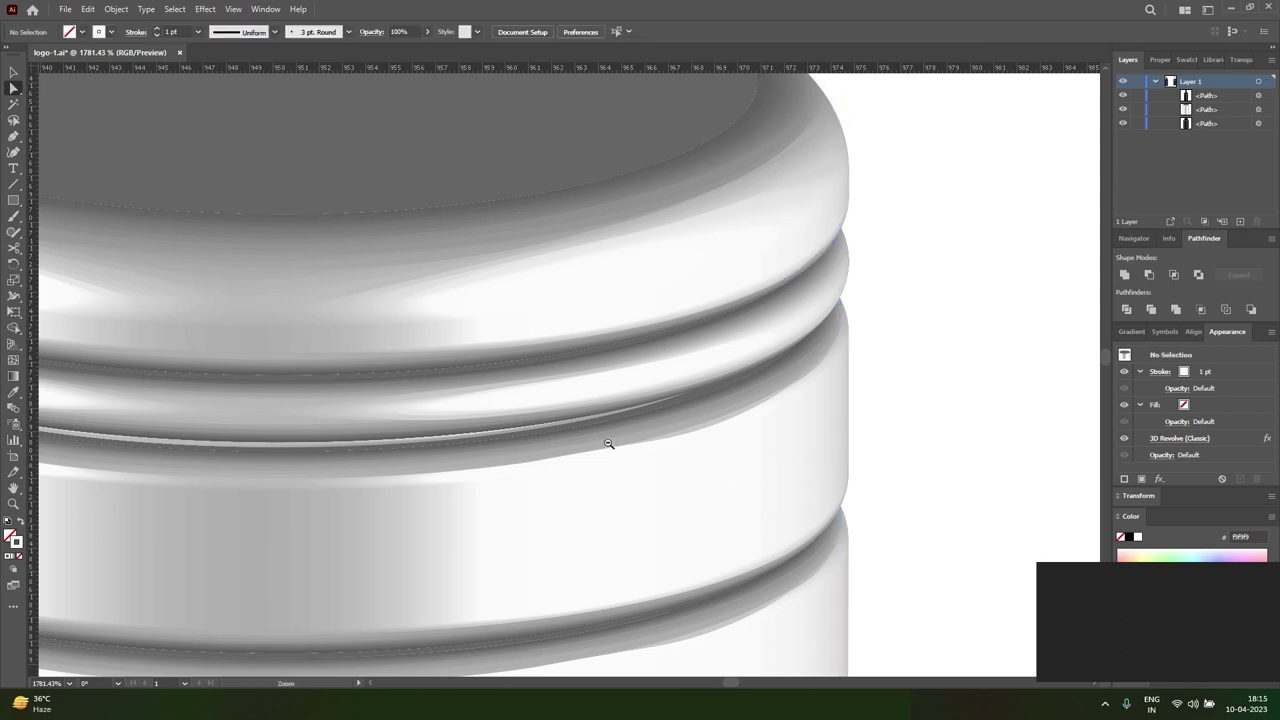
- Zoom out to review the rounded silver cap and the bottle body
left_click(590, 411, "alt")
left_click(586, 408, "alt")
left_click(537, 337, "alt")
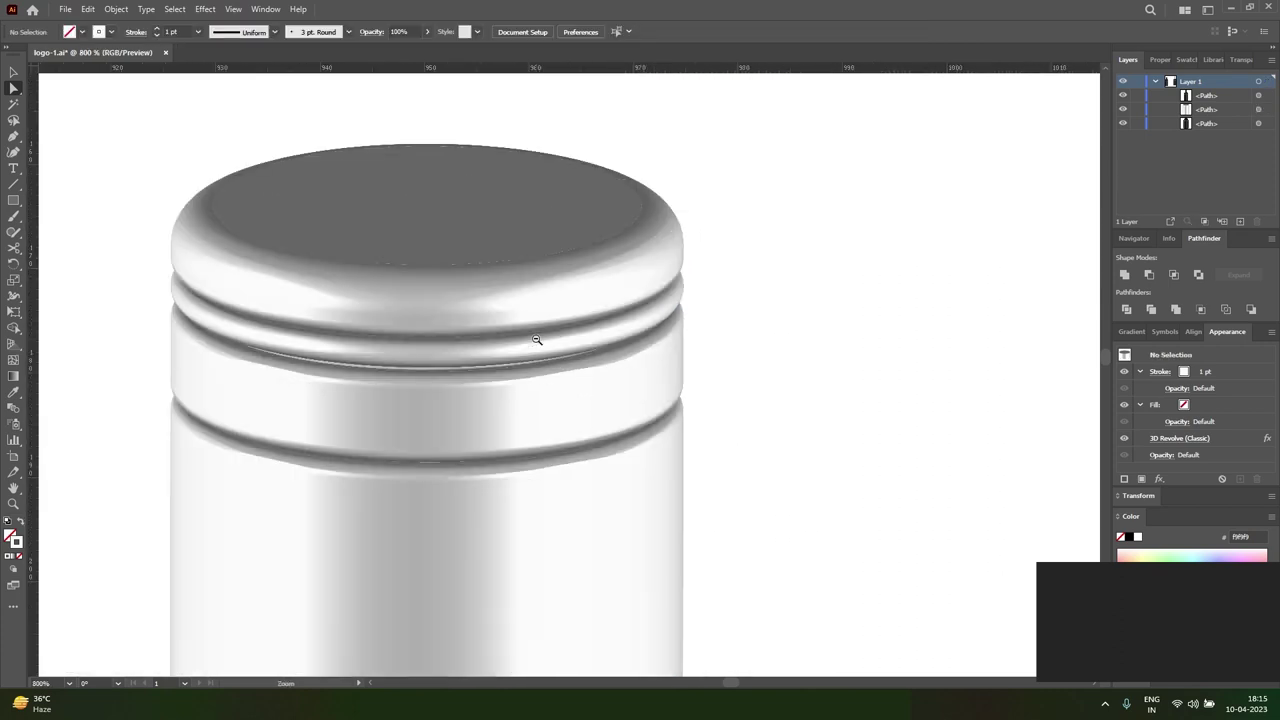
left_click(537, 337, "alt")
left_click(541, 378, "alt")
left_click(550, 403, "alt")
left_click(565, 392, "alt")
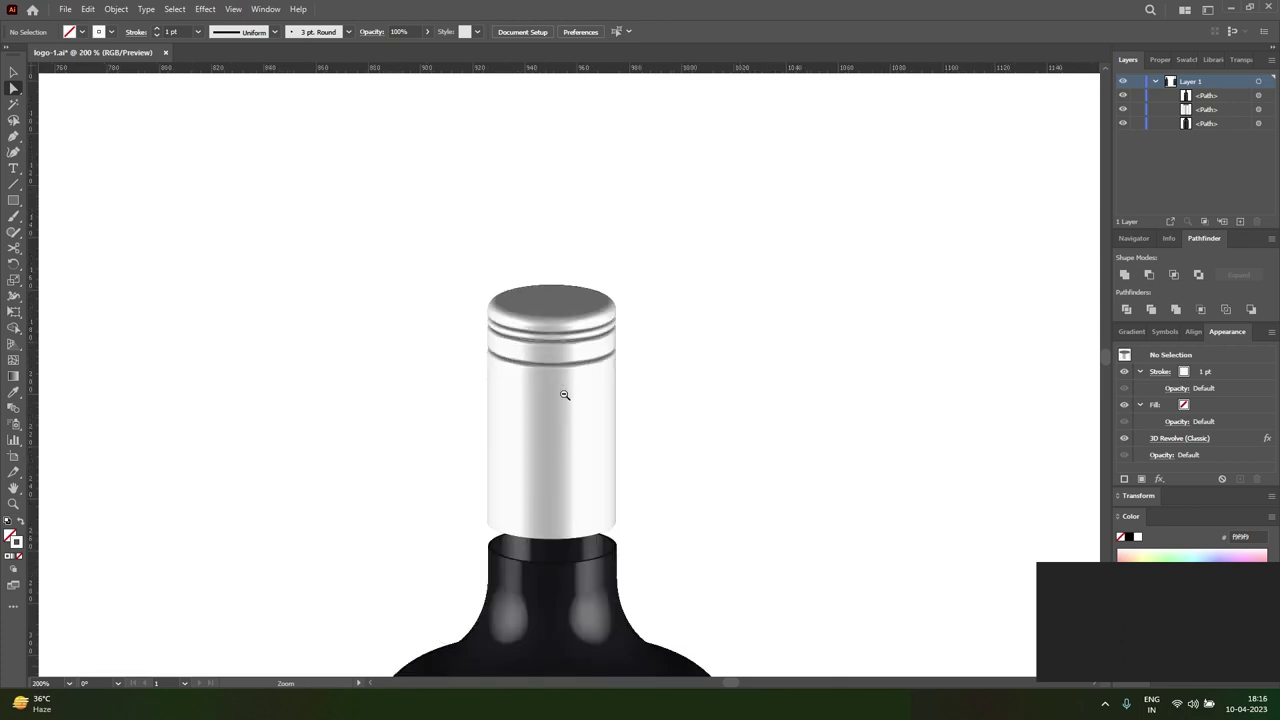
left_click(576, 380, "alt")
scroll(548, 405, "up", 3)
scroll(571, 391, "up", 1)
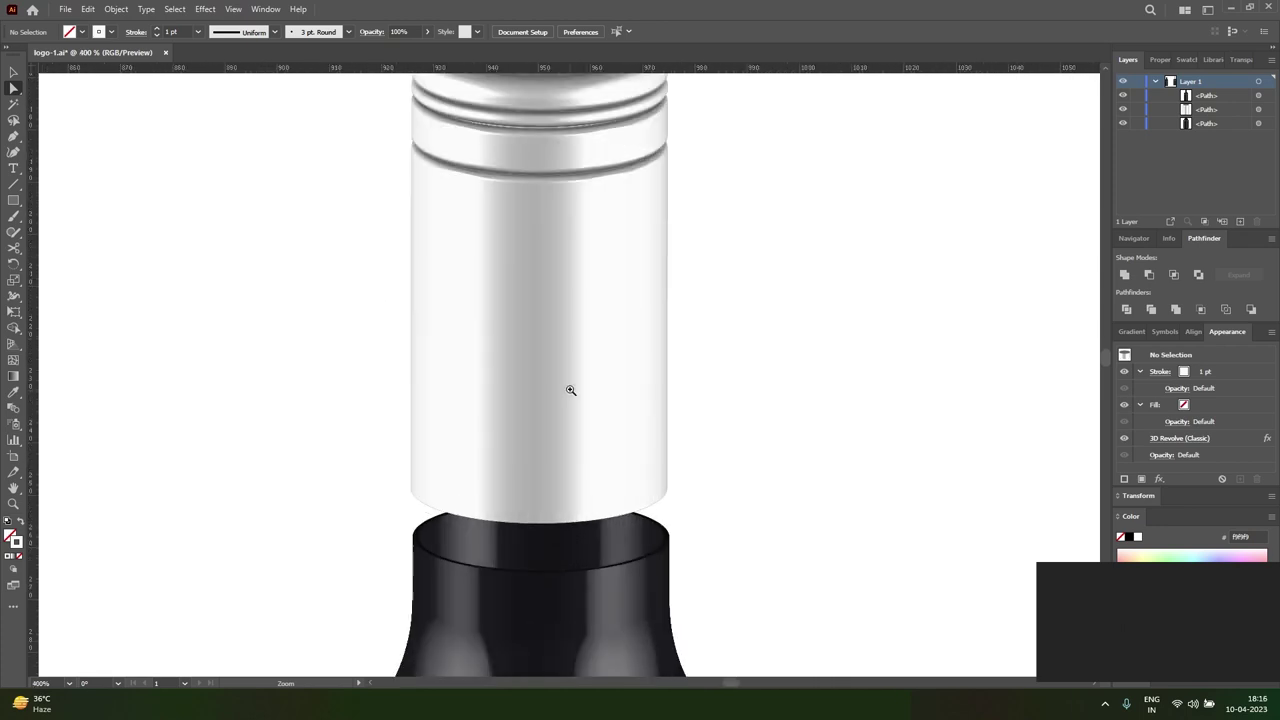
scroll(574, 389, "up", 1)
scroll(608, 337, "up", 1)
- Add two adjacent anchor points midway down the cap profile's edge
left_click(661, 378)
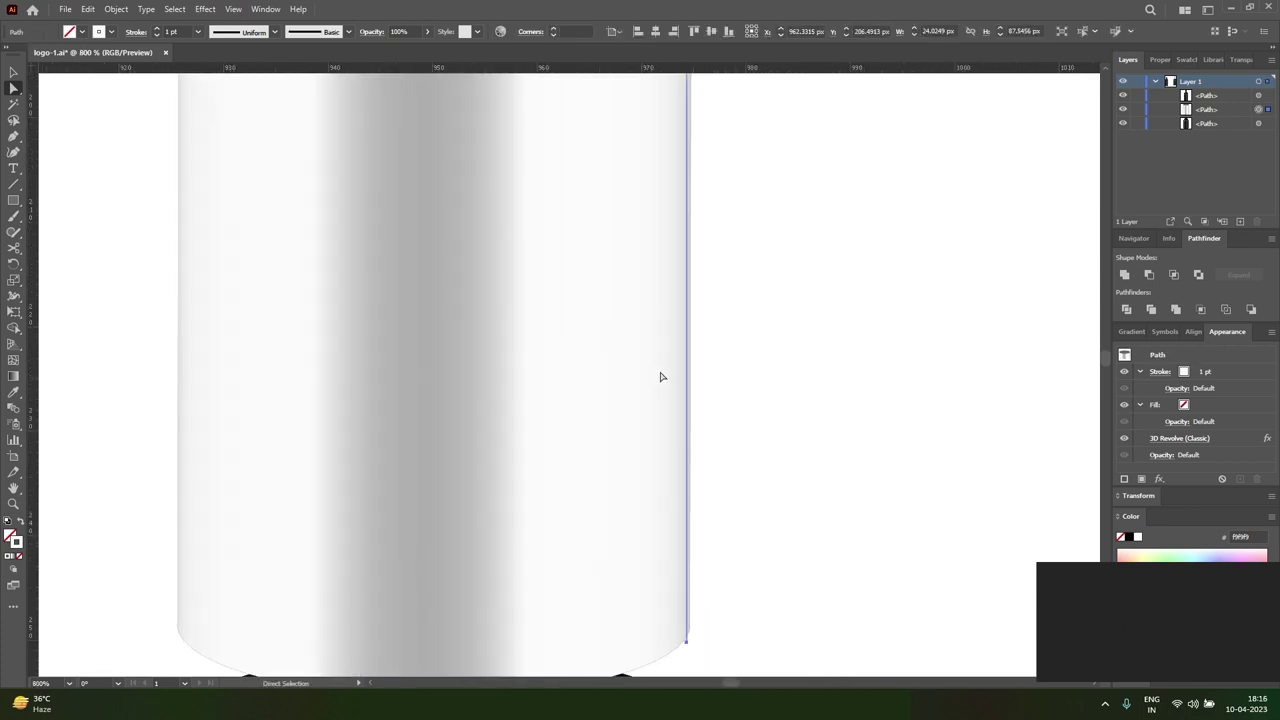
key("p")
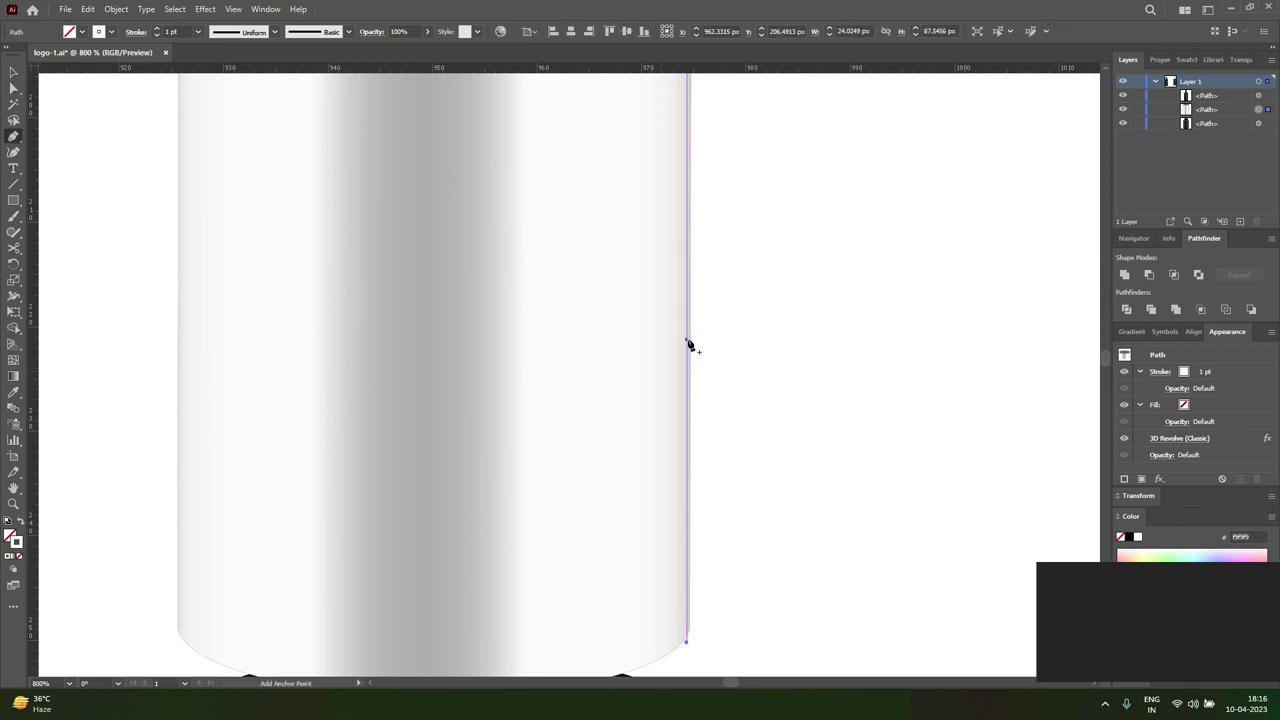
scroll(689, 345, "up", 2)
scroll(689, 345, "up", 2)
scroll(689, 345, "up", 1)
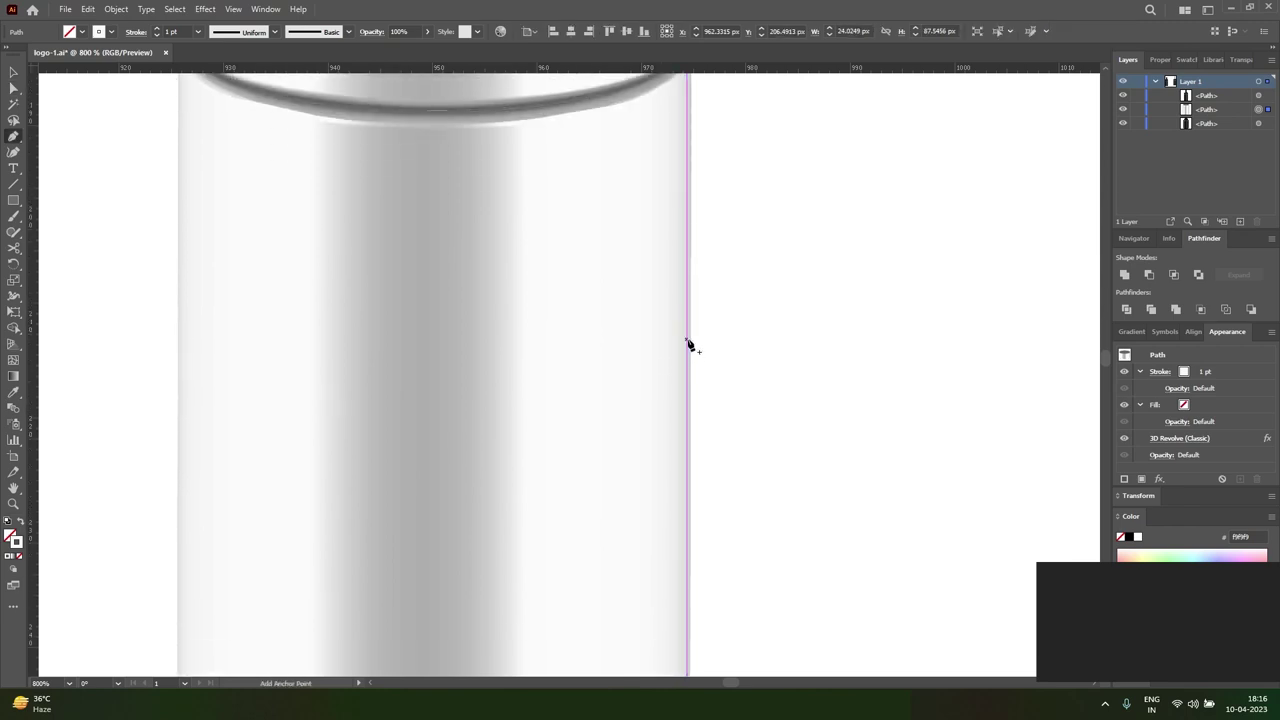
left_click(687, 361)
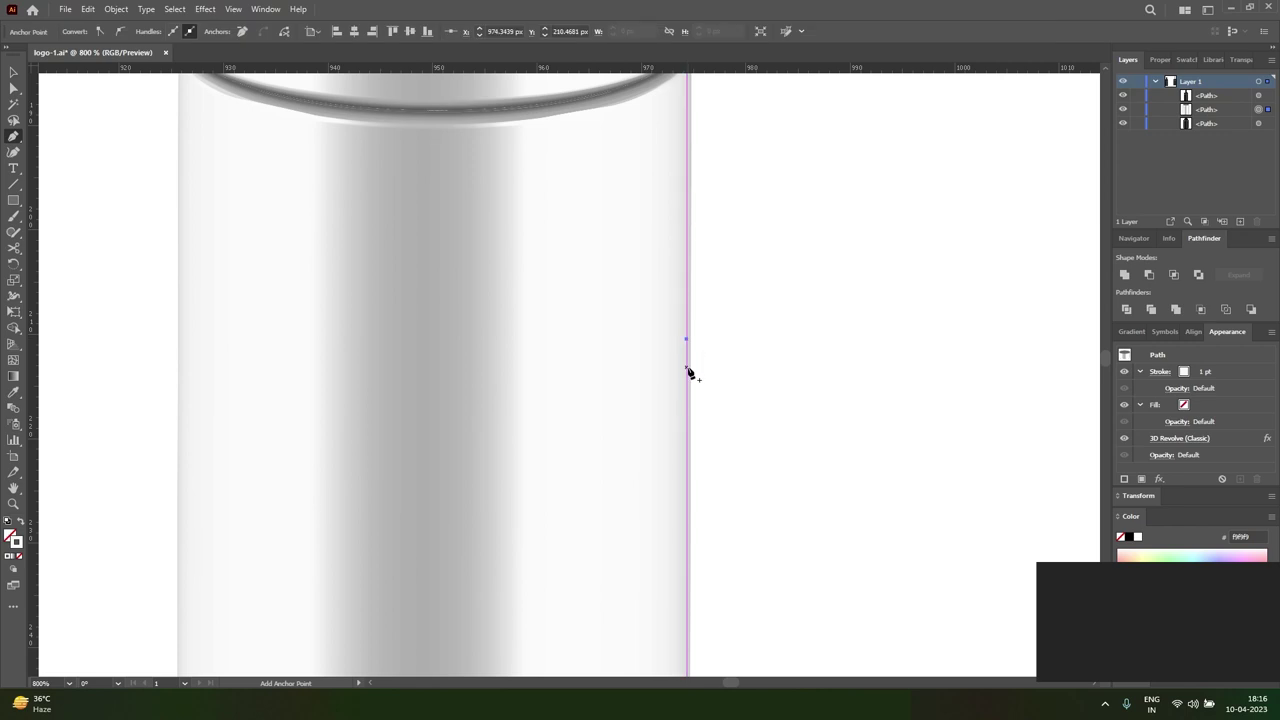
left_click(687, 360)
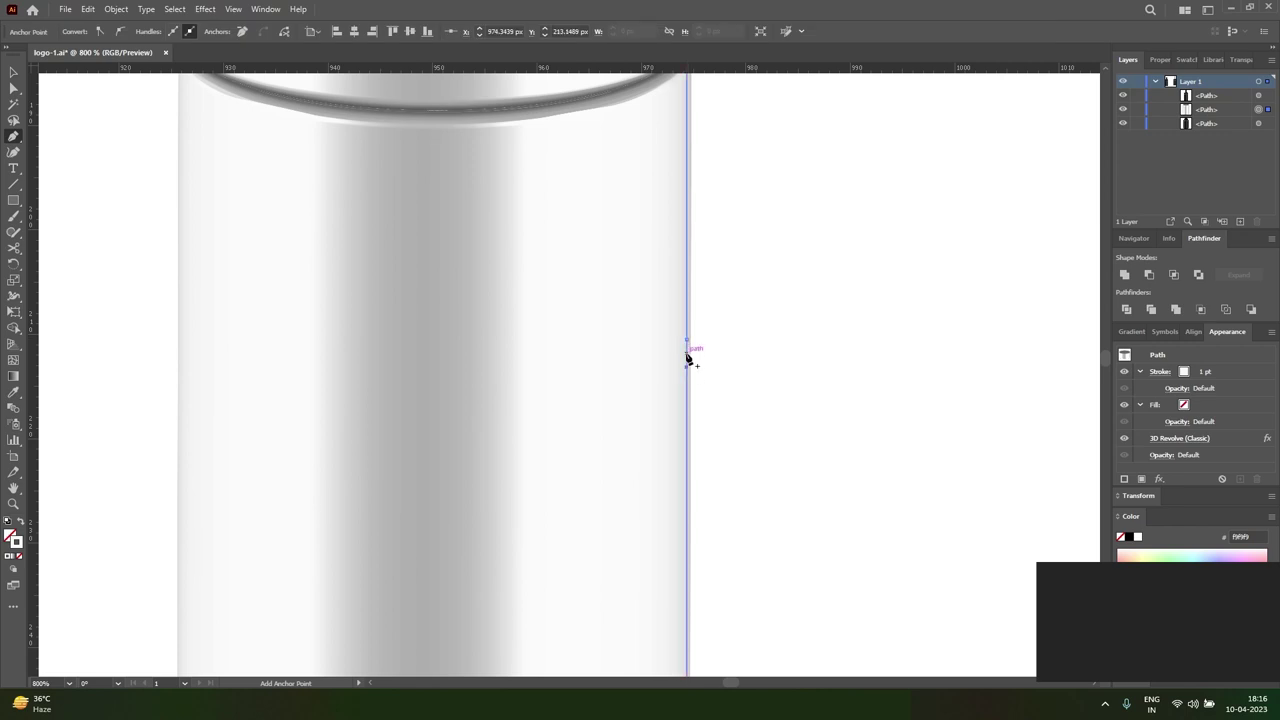
- Drag the new anchors inward into a thin groove notch on the cap
key("a")
scroll(686, 358, "up", 1)
mouse_move(675, 368)
left_mouse_down()
mouse_move(675, 348)
mouse_move(438, 351)
left_mouse_up()
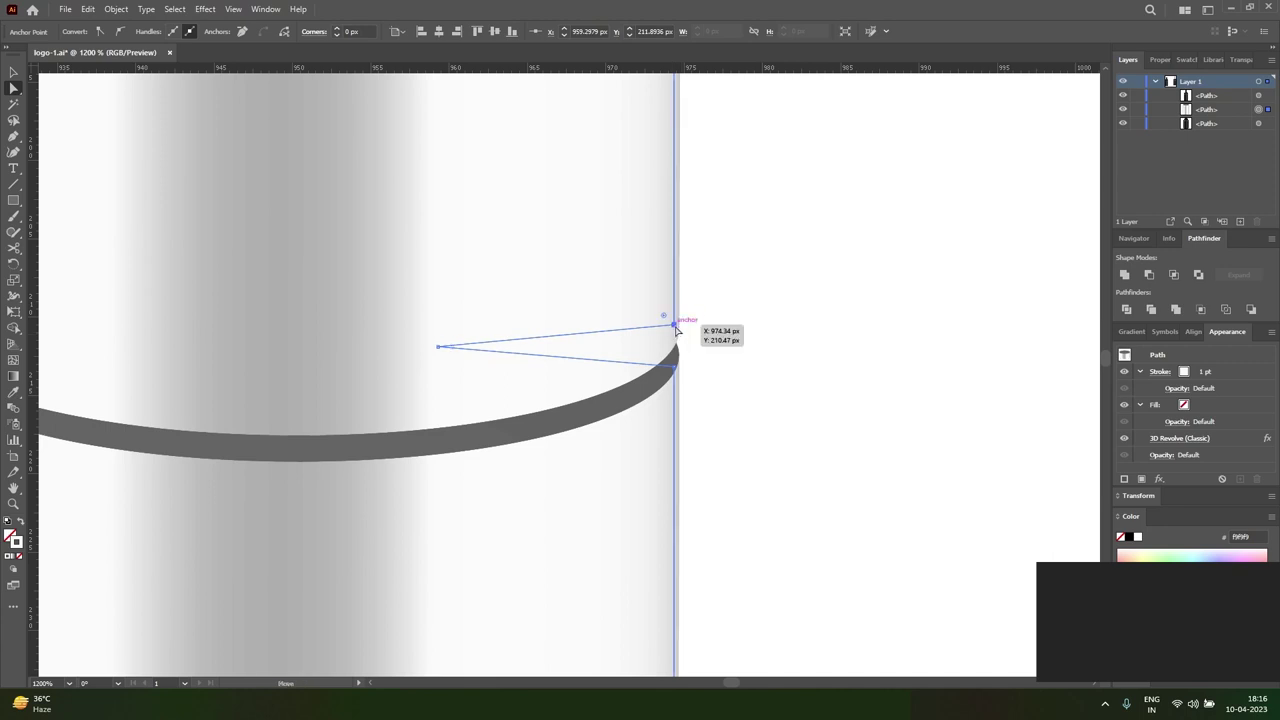
left_click_drag(676, 328, 676, 349)
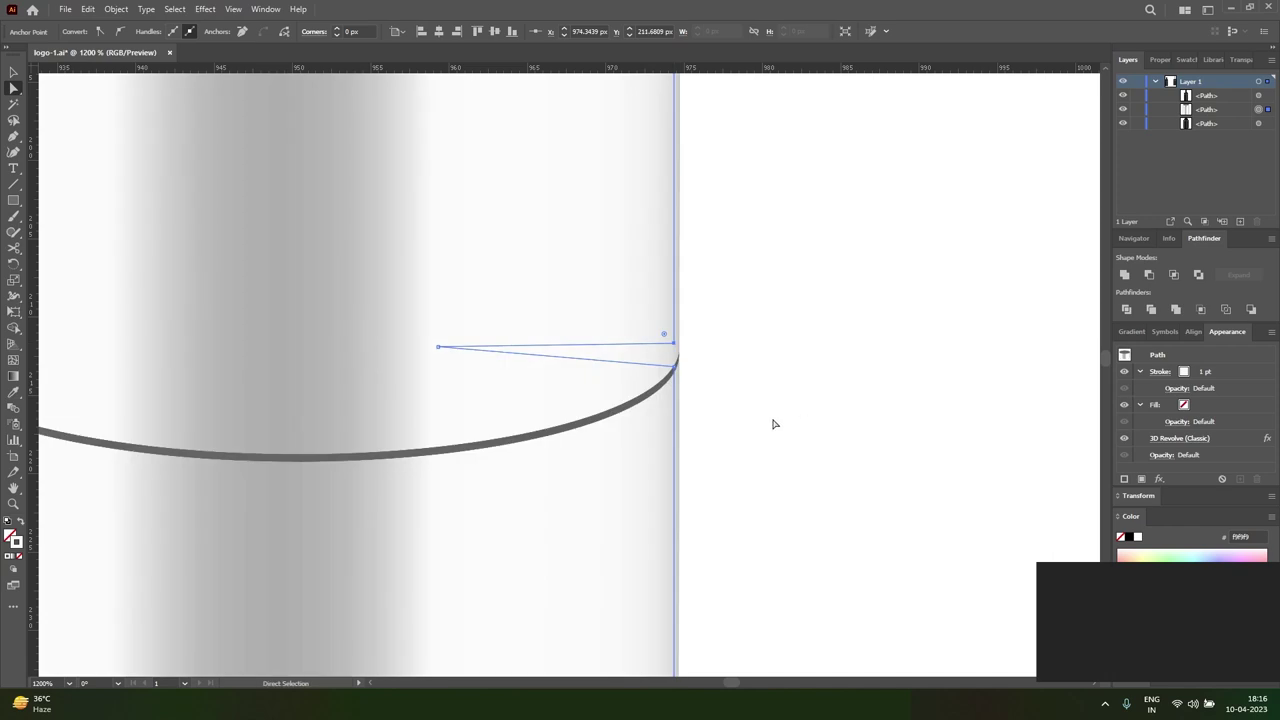
left_click(578, 386, "ctrl+alt")
left_click(580, 385, "ctrl+alt")
left_click(580, 385, "ctrl+alt")
left_click(582, 387, "ctrl+alt")
key("v")
left_click(766, 474)
scroll(765, 476, "up", 2)
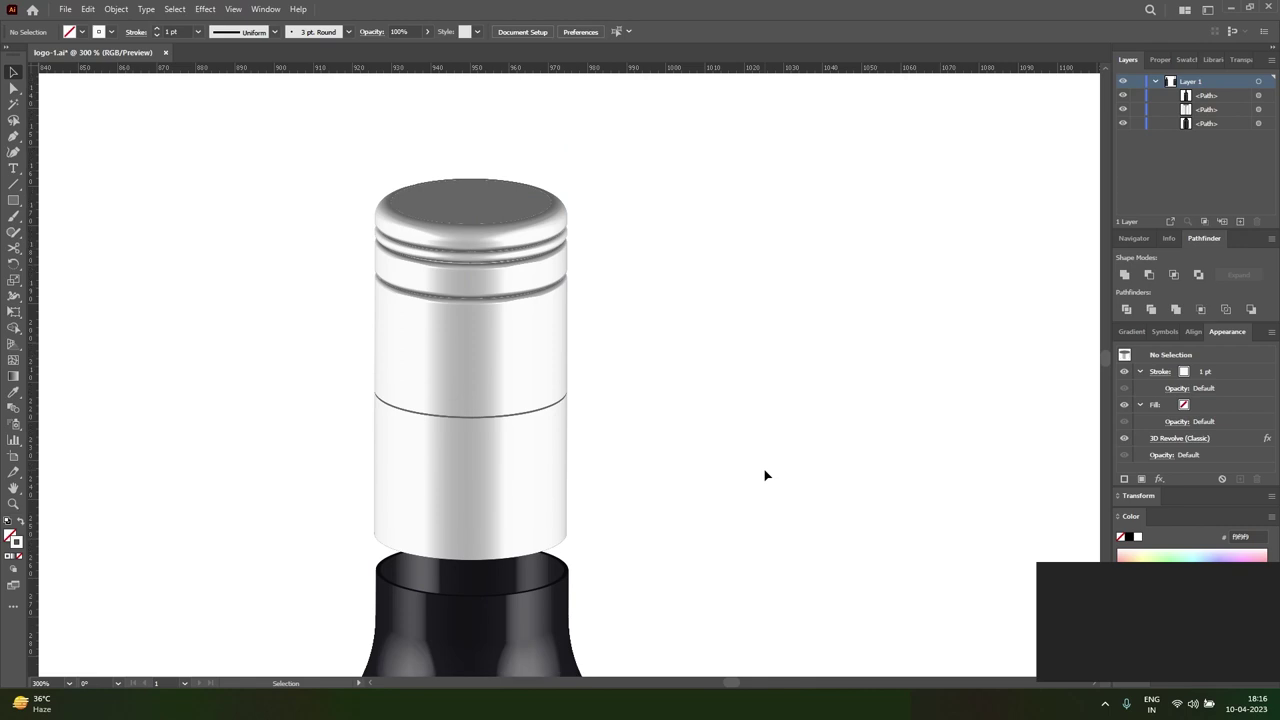
- Move the cap profile down onto the bottle neck
left_click(520, 426, "ctrl+alt")
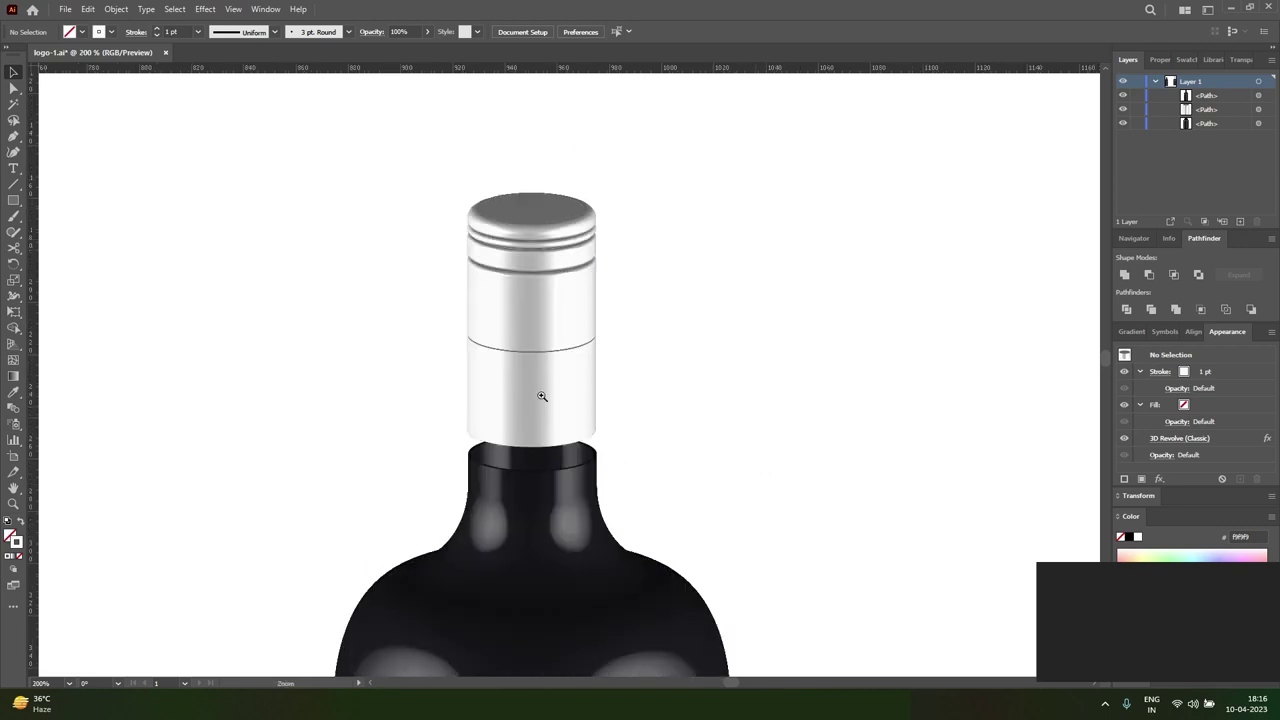
left_click(541, 396, "ctrl")
left_click(557, 373)
left_click_drag(558, 378, 560, 407)
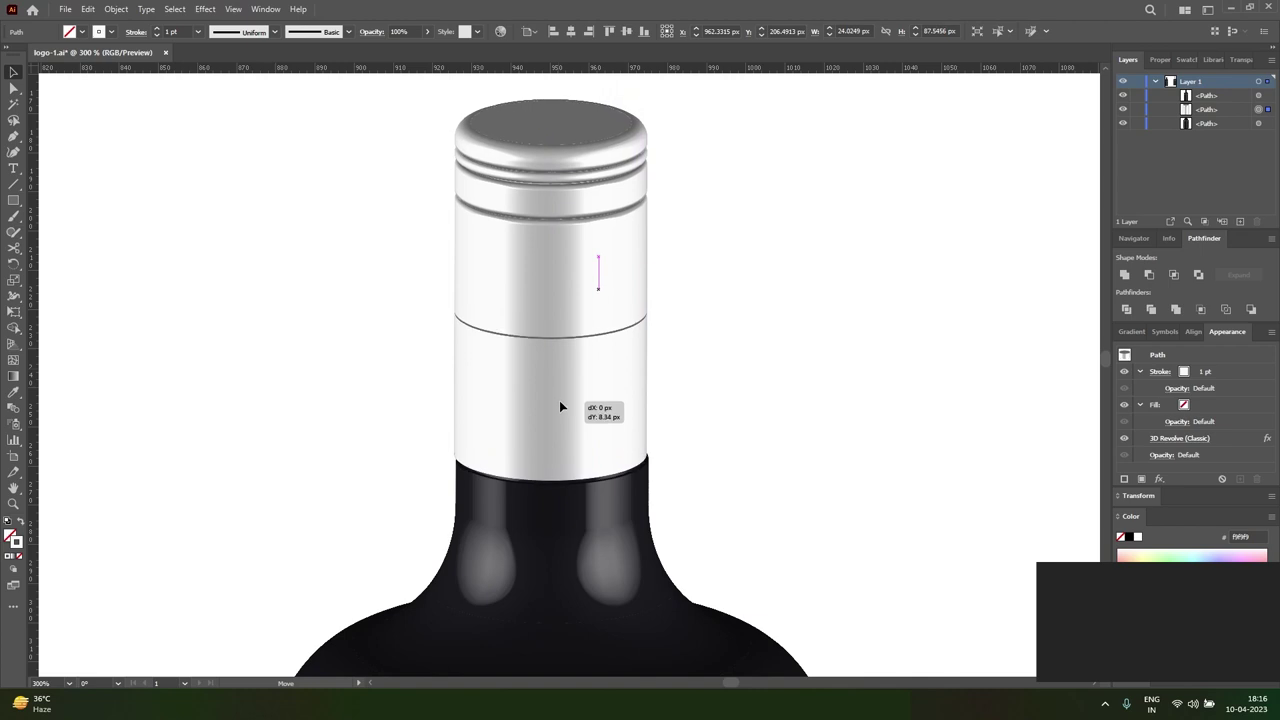
left_click_drag(560, 407, 560, 410)
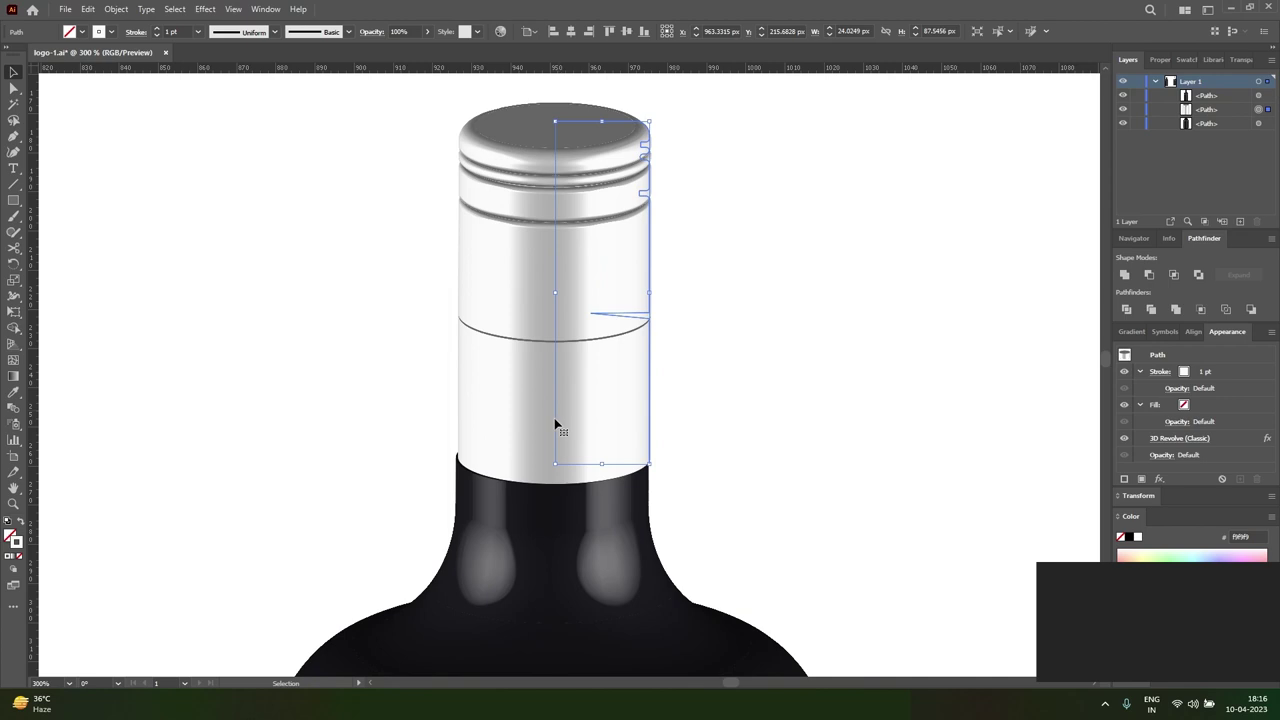
- Zoom in on the cap base and adjust its bottom corner anchor
left_click(572, 394, "ctrl")
left_click(572, 394, "ctrl")
left_click(557, 380, "ctrl")
left_click_drag(654, 400, 674, 420)
left_click(640, 418, "ctrl")
left_click(638, 418, "ctrl")
left_click_drag(157, 75, 717, 380)
left_click(697, 408, "ctrl")
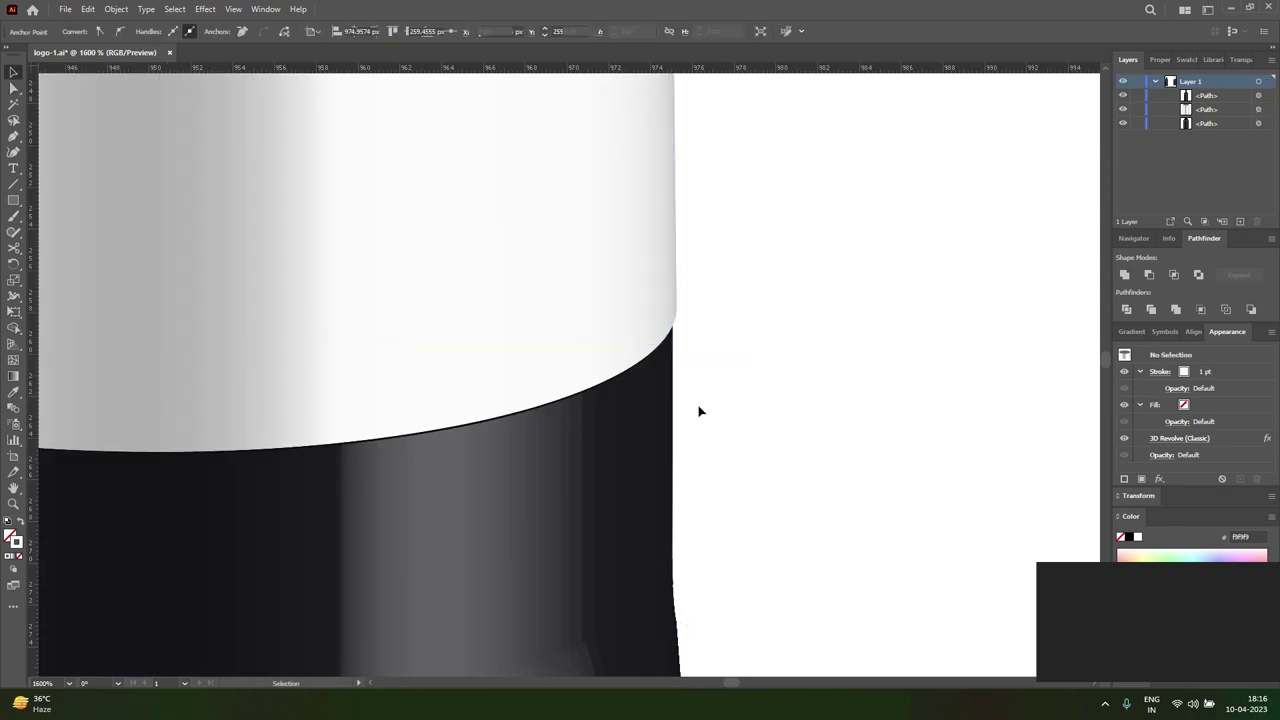
- Move the cap's bottom corner anchor so it meets the bottle neck
left_click(700, 406, "ctrl+alt")
left_click(513, 361, "ctrl+alt")
left_click(526, 378, "ctrl")
left_click_drag(547, 390, 583, 414)
left_click(580, 414, "ctrl+alt")
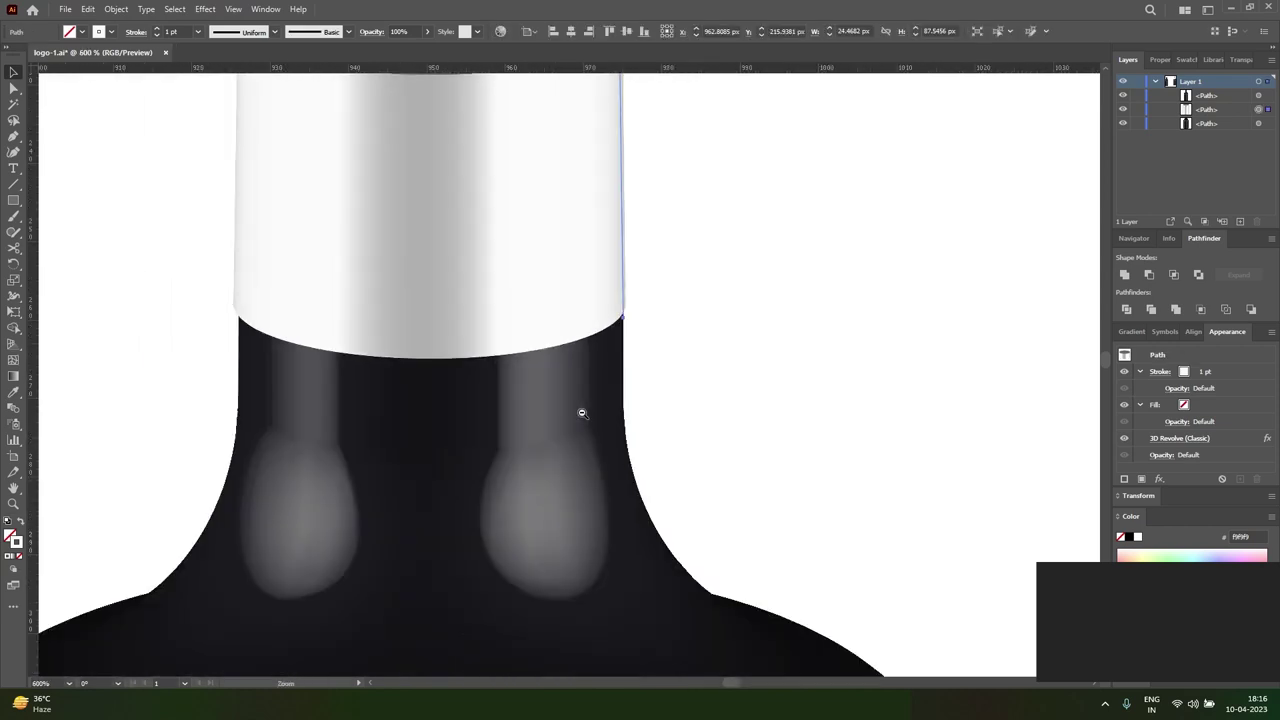
left_click(527, 413, "ctrl+alt")
left_click(527, 413, "ctrl+alt")
left_click(526, 411, "ctrl+alt")
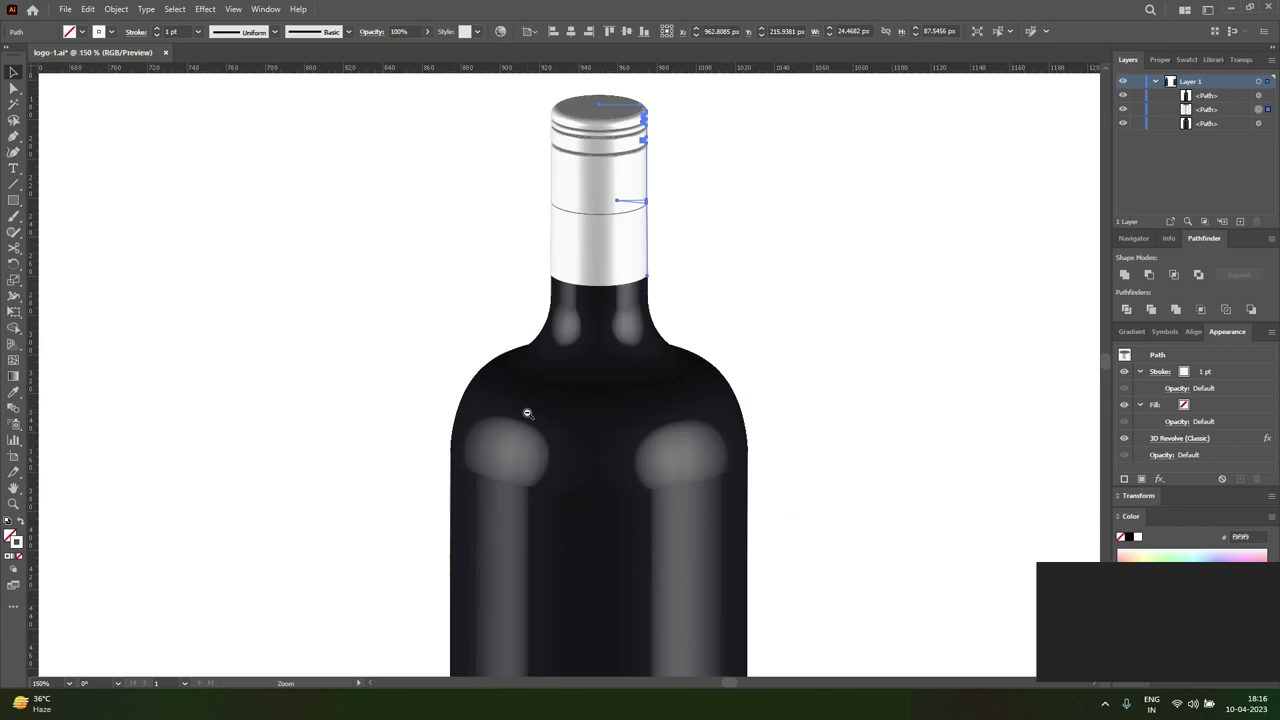
- Delete the spare uncapped bottle copy on the left
left_click(830, 462)
left_click(587, 430, "ctrl+alt")
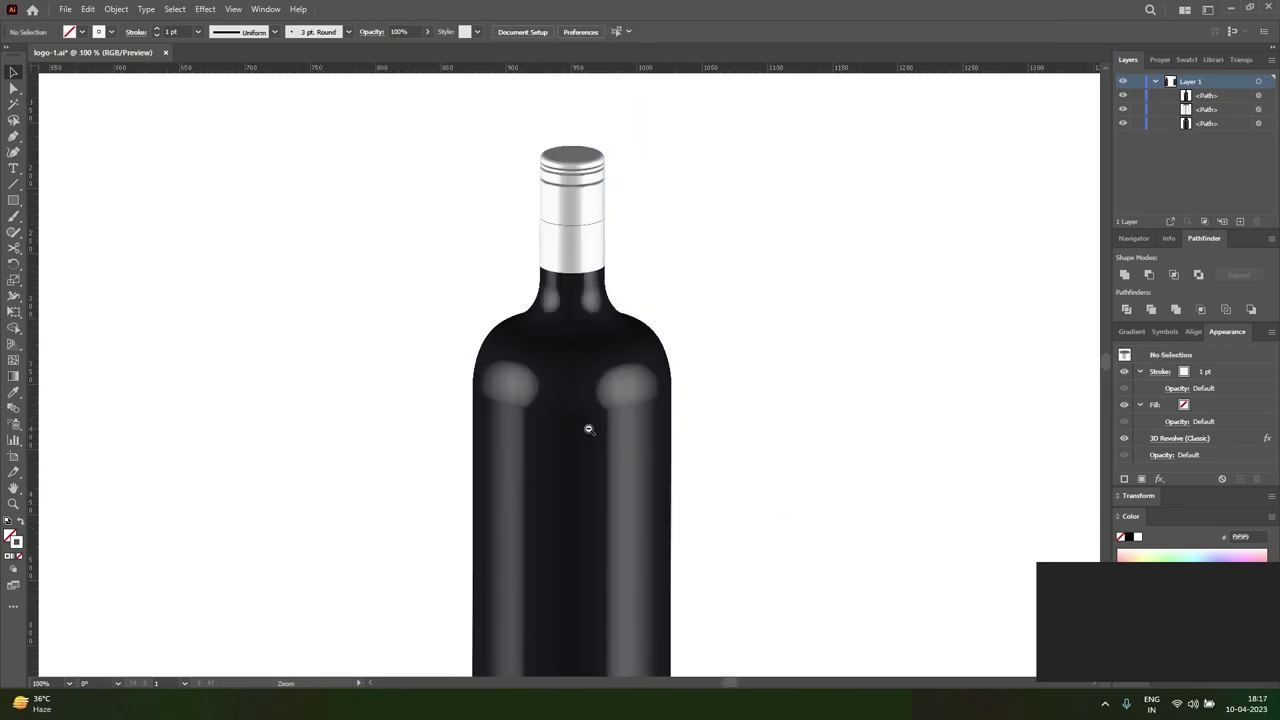
left_click(587, 430, "ctrl+alt")
scroll(590, 436, "left", 2)
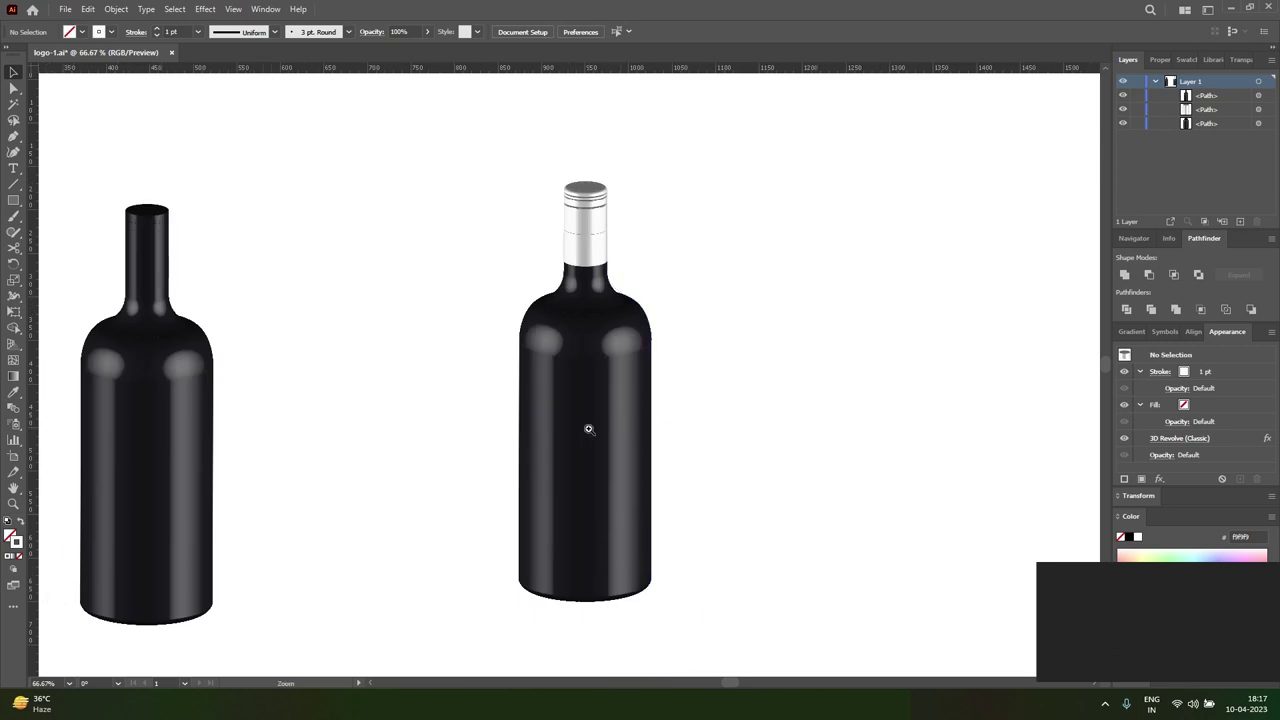
scroll(590, 436, "down", 1)
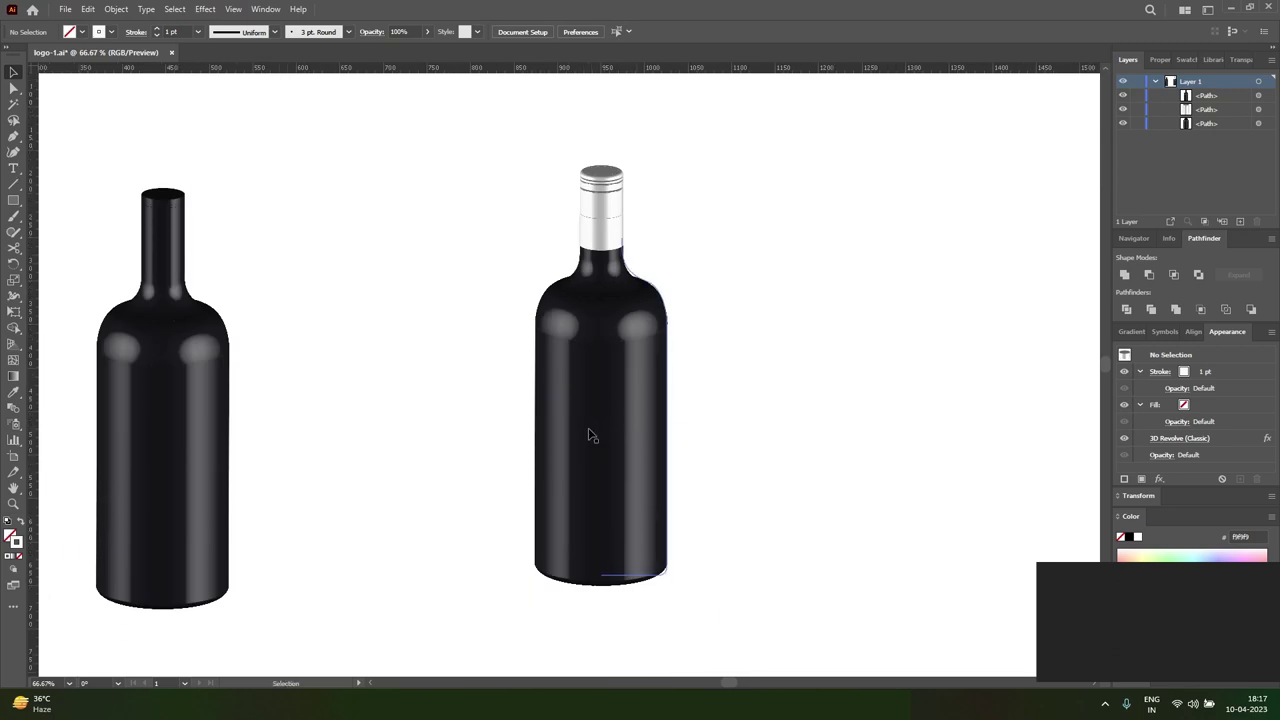
left_click(184, 411)
key("Delete")
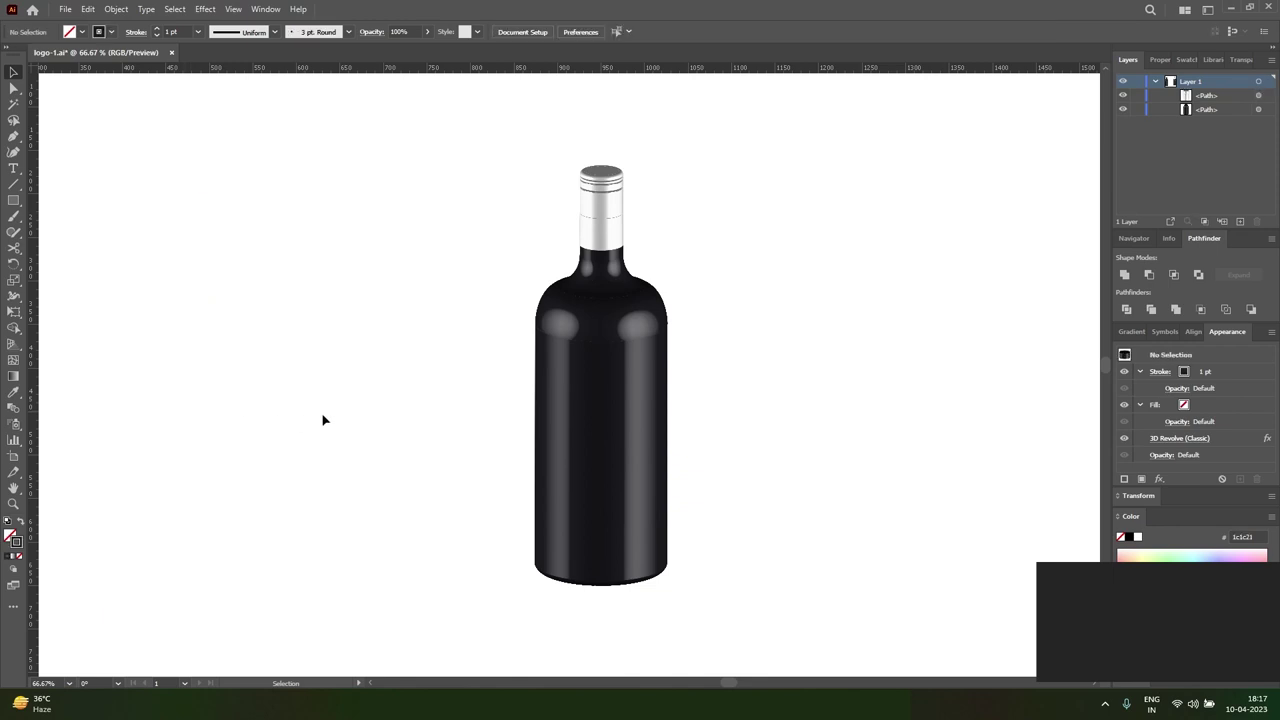
- Inspect the bottle body's 3D Revolve settings and close them unchanged
left_click(596, 422)
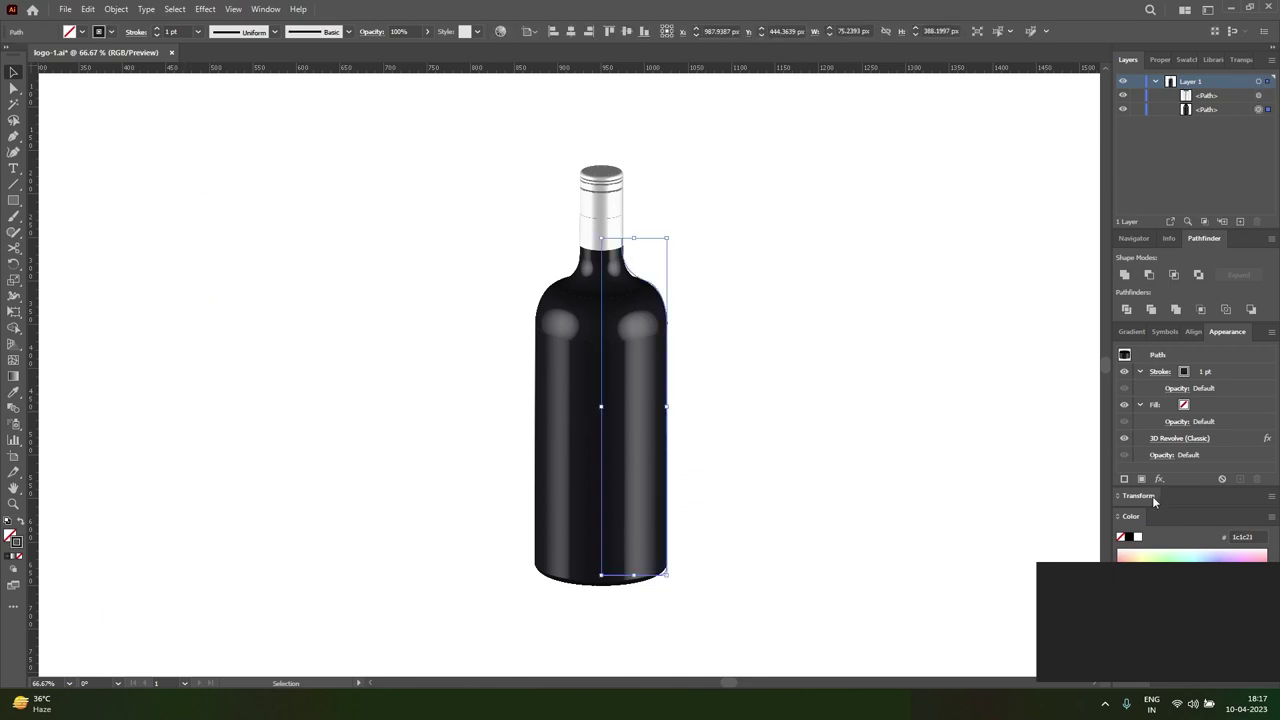
left_click(1167, 444)
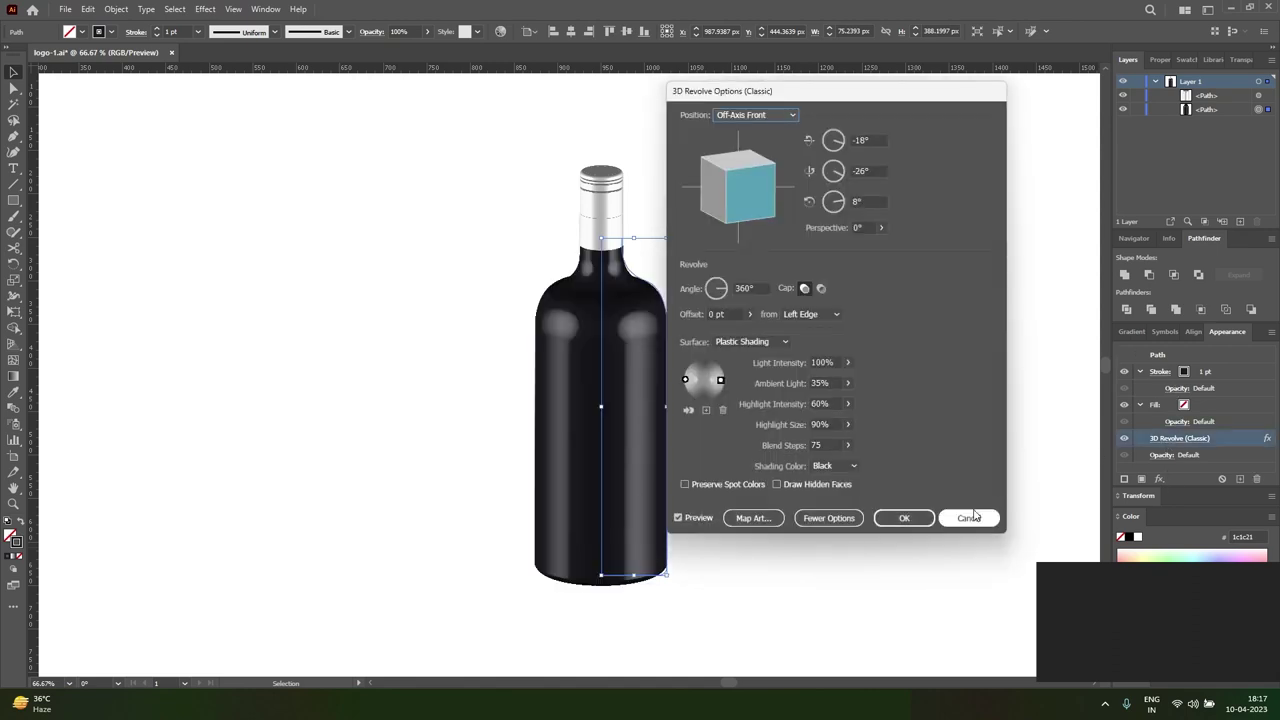
left_click(970, 517)
left_click(845, 505)
- Set the cap's 3D Revolve surface to Diffuse Shading
left_click(605, 205)
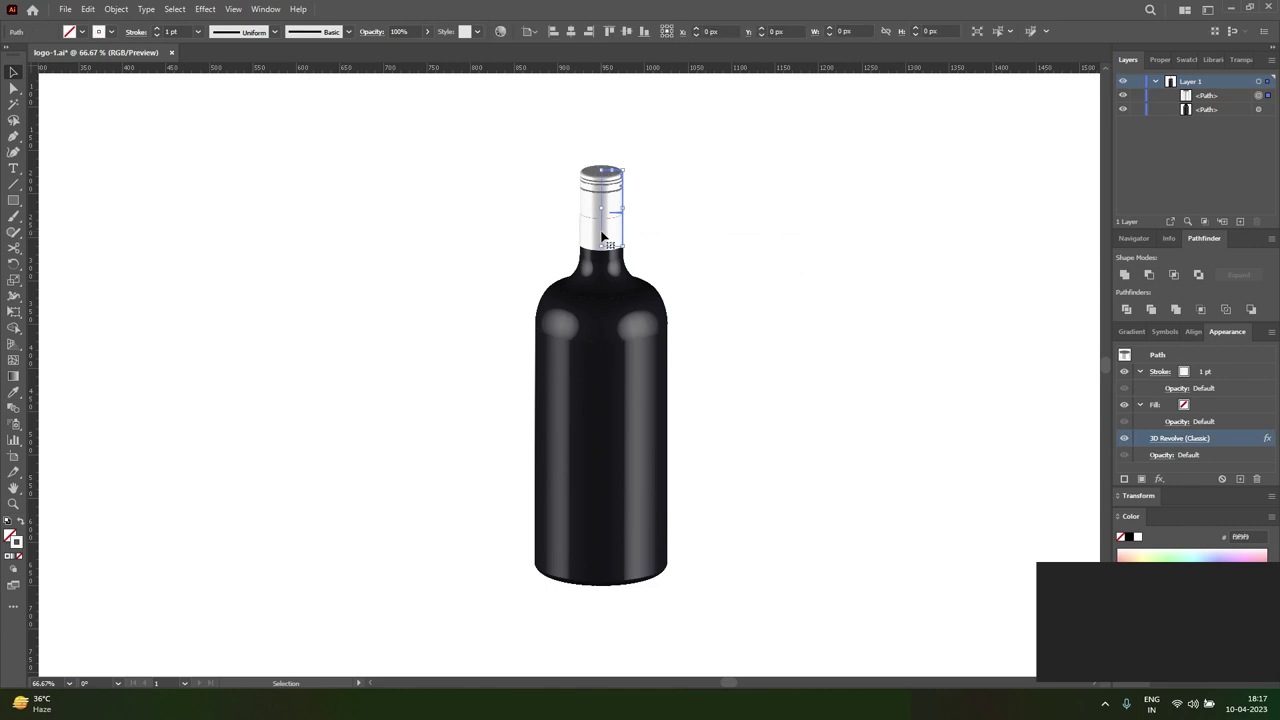
left_click(1183, 439)
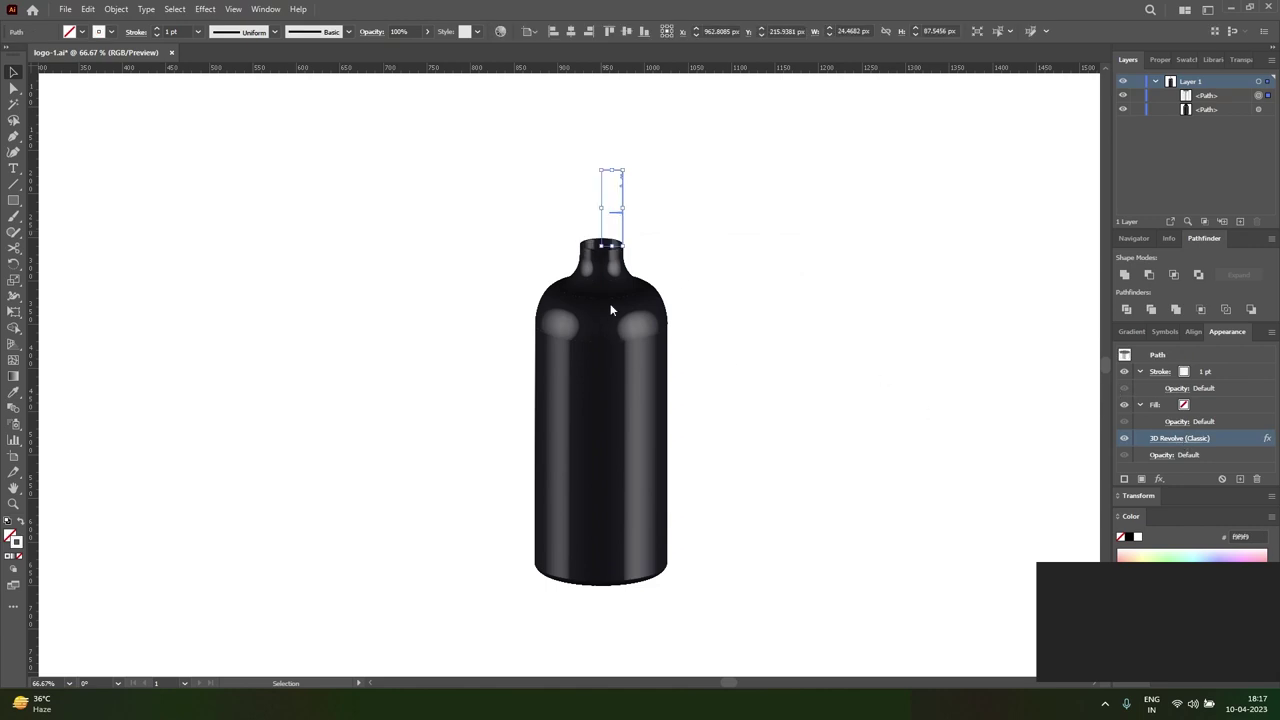
left_click(742, 344)
left_click(750, 383)
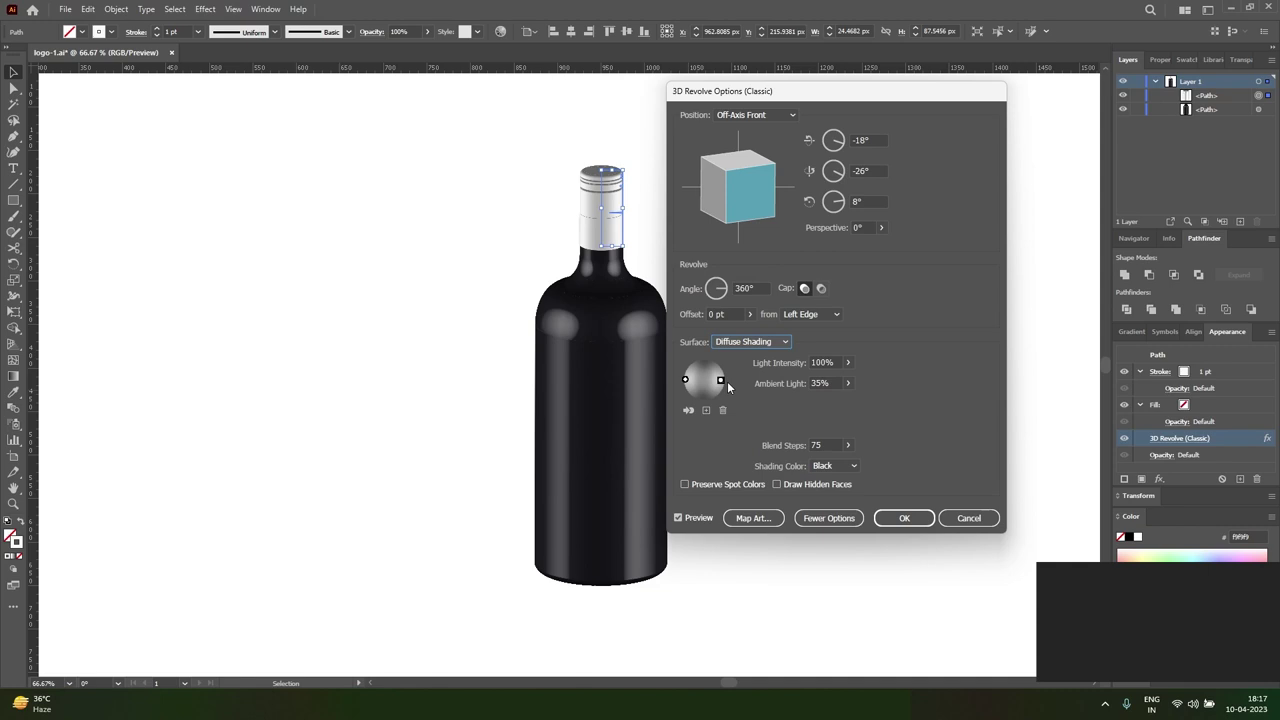
left_click(903, 518)
left_click(751, 497)
key("ctrl+minus")
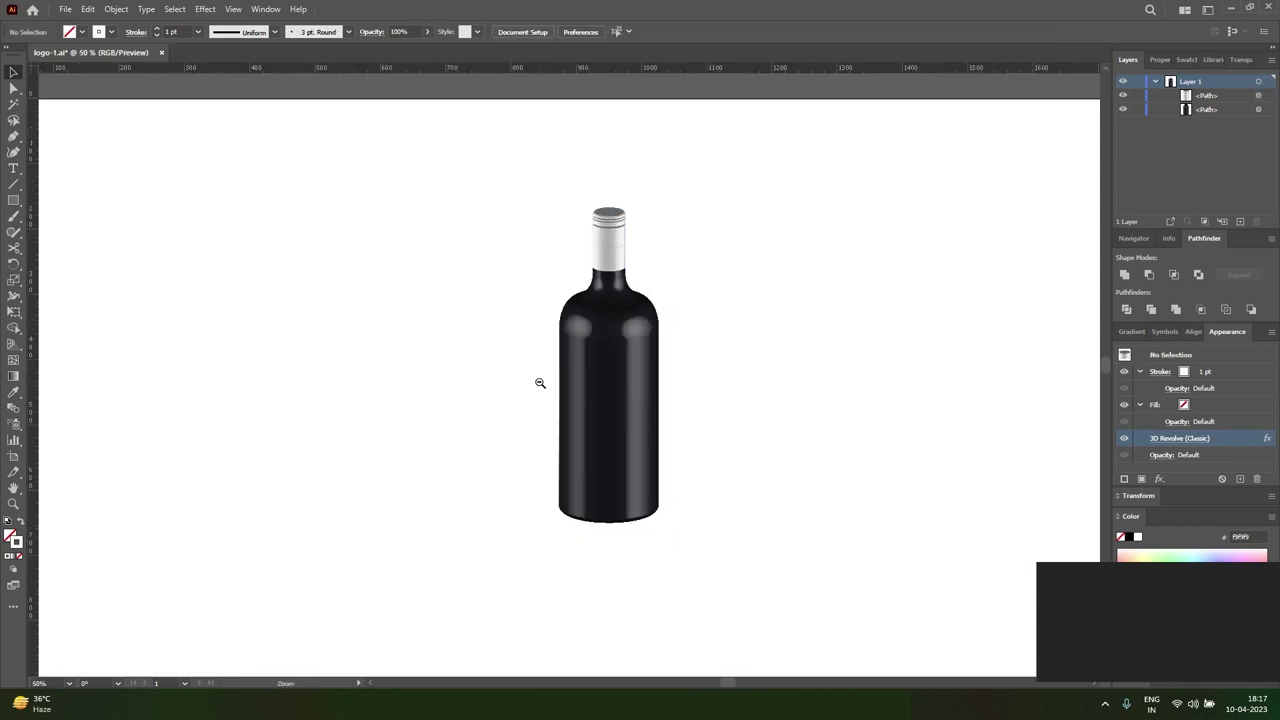
key("ctrl+minus")
- Enlarge the bottle and cap together to a taller, wider size
key("v")
left_click_drag(676, 516, 540, 272)
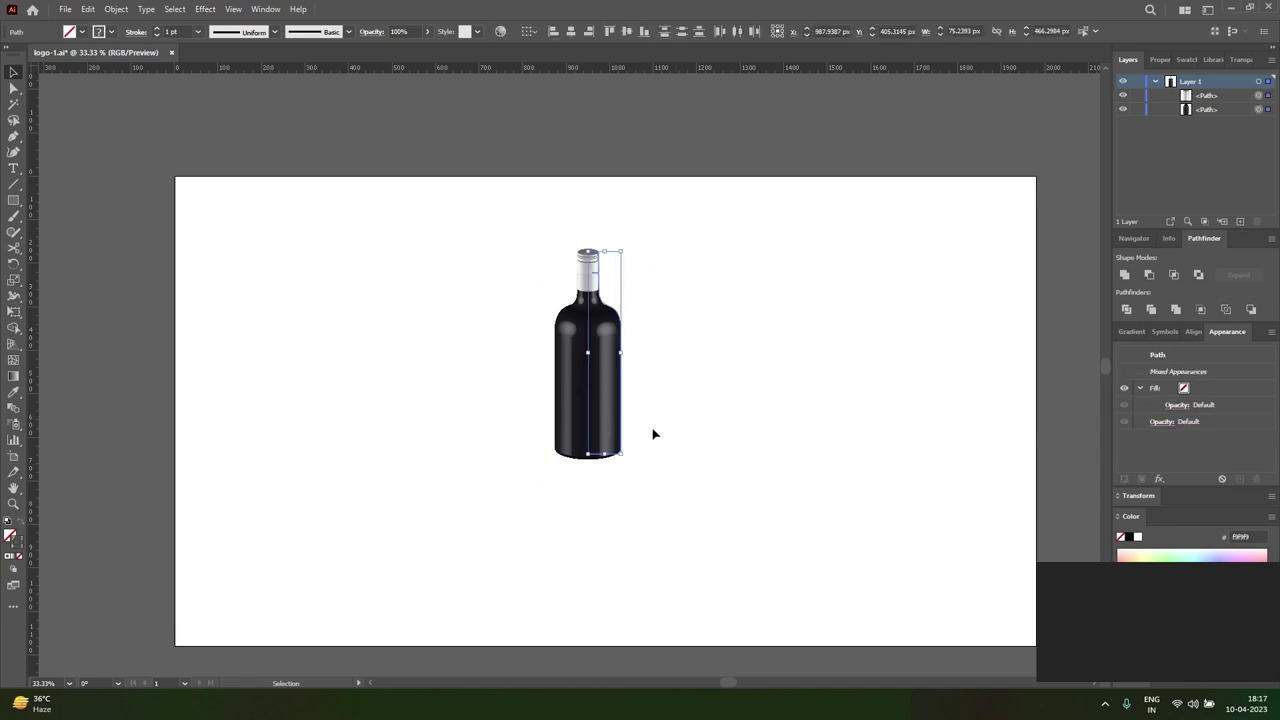
mouse_move(646, 485)
left_mouse_down()
mouse_move(610, 452)
mouse_move(609, 465)
left_mouse_up()
left_click(743, 513)
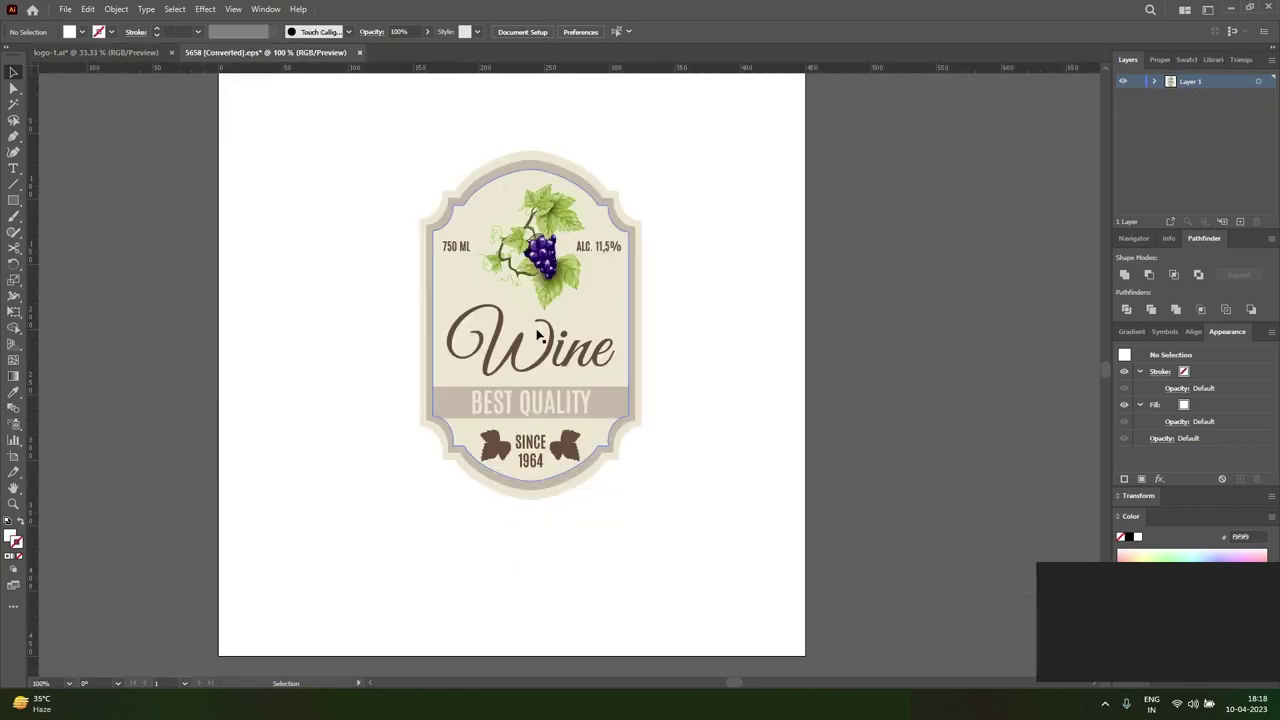
- Bring the Wine label from the EPS file into logo-1.ai beside the bottle
left_click(558, 355)
mouse_move(558, 355)
left_mouse_down()
mouse_move(441, 296)
mouse_move(579, 457)
left_mouse_up()
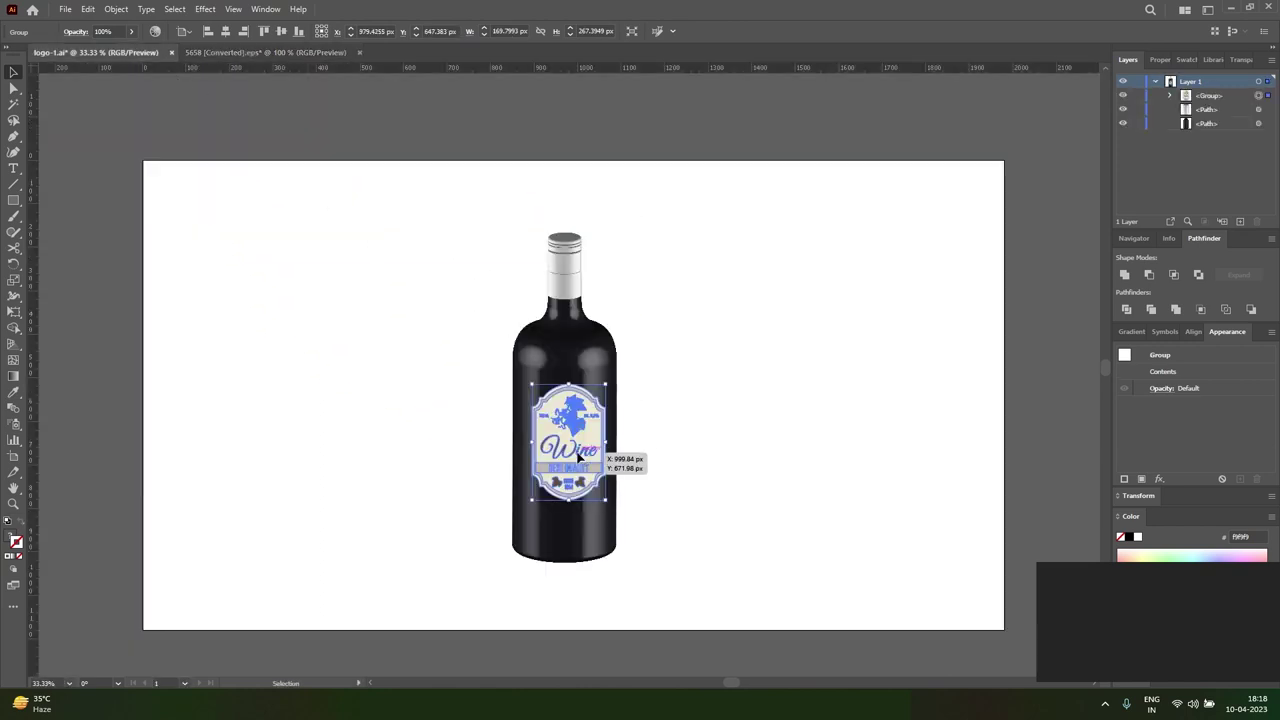
left_click_drag(793, 428, 820, 407)
left_click(849, 483)
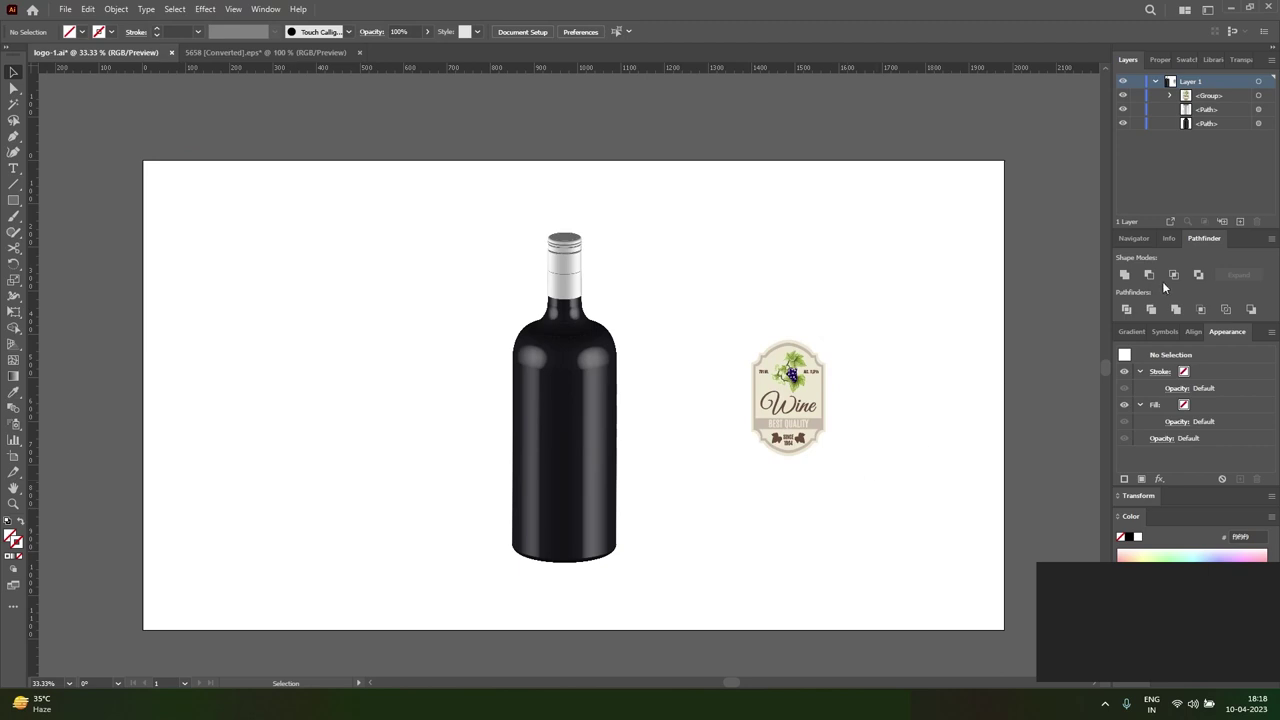
- Save the Wine label as a symbol, expanding its blend, and delete the canvas copy
left_click(1165, 331)
left_click_drag(815, 400, 1128, 412)
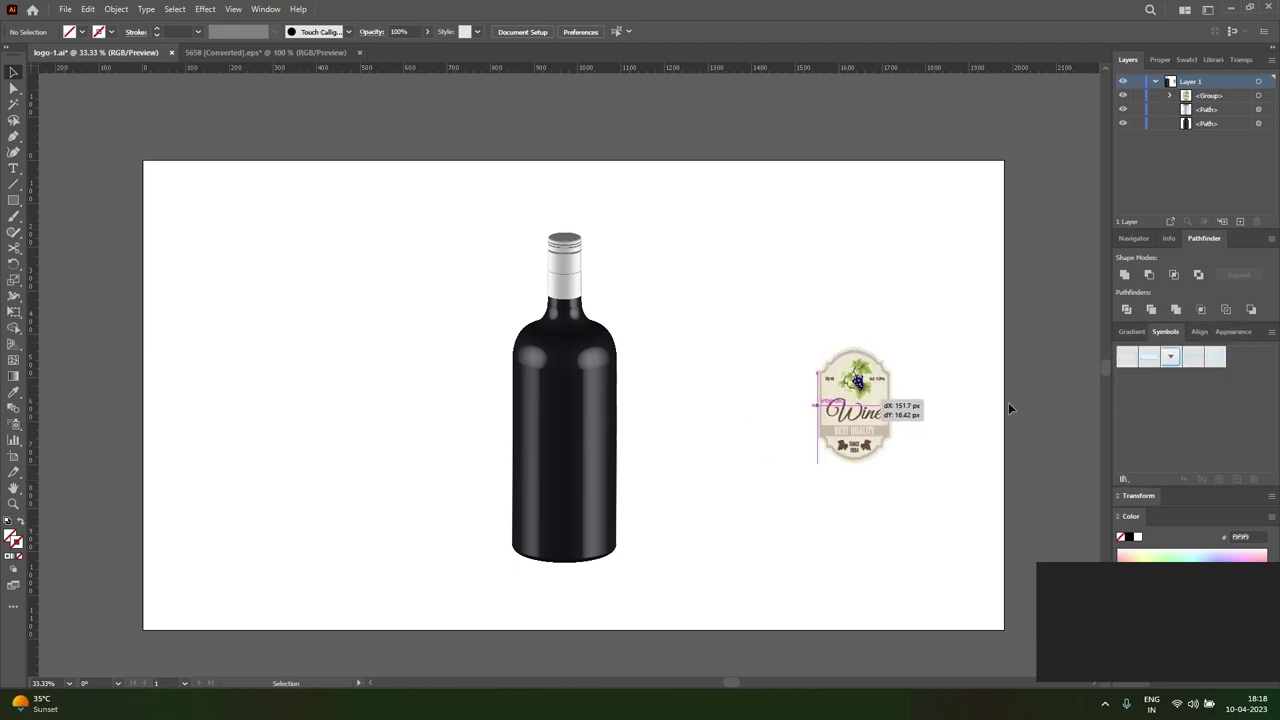
left_click(635, 463)
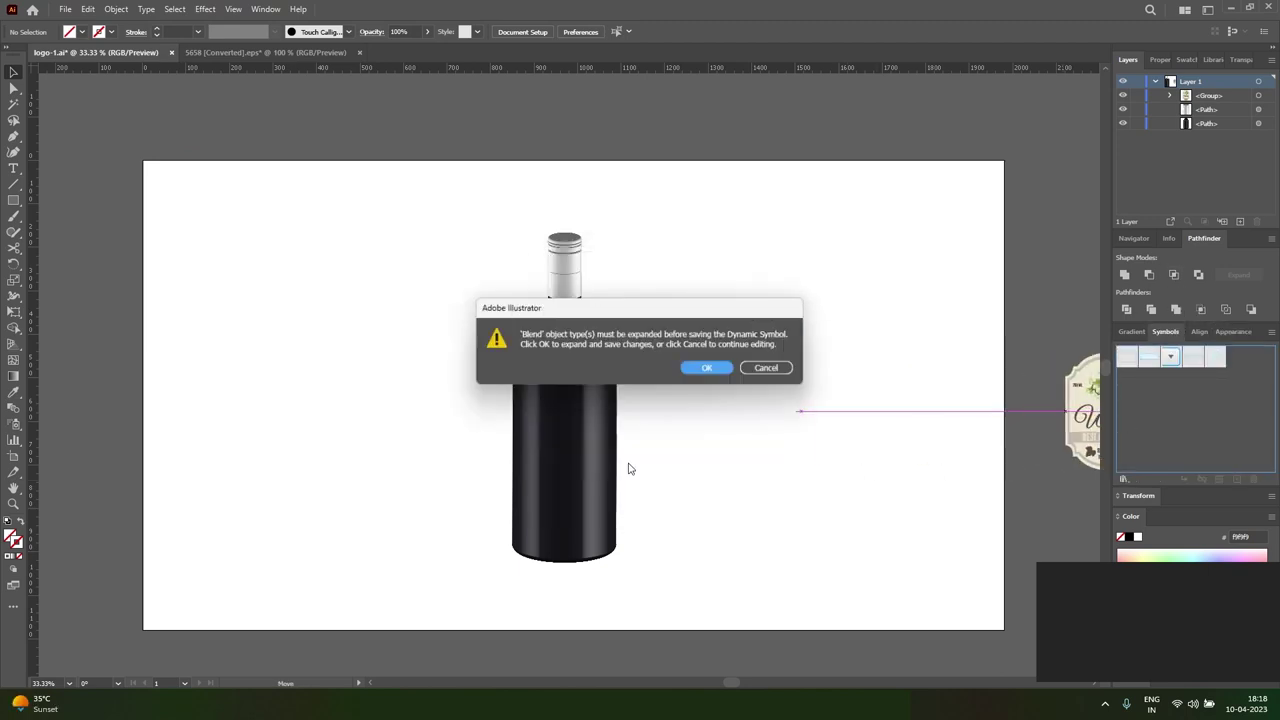
left_click(710, 370)
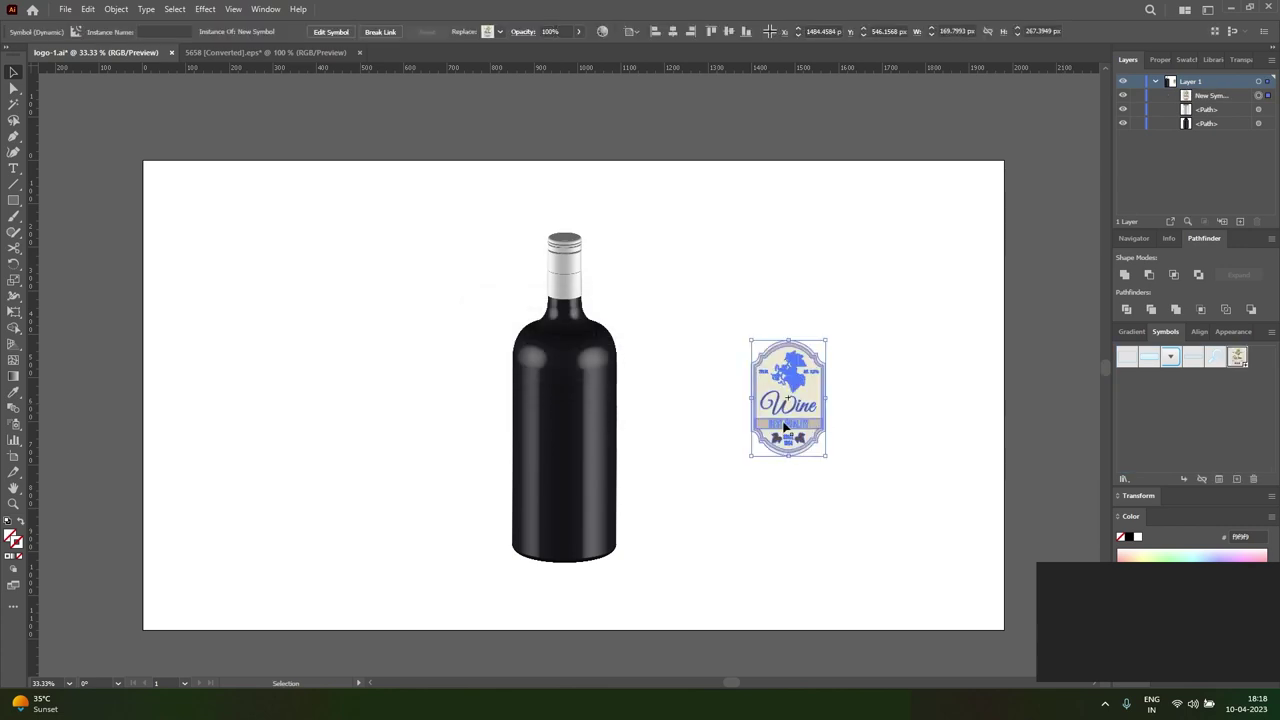
key("Delete")
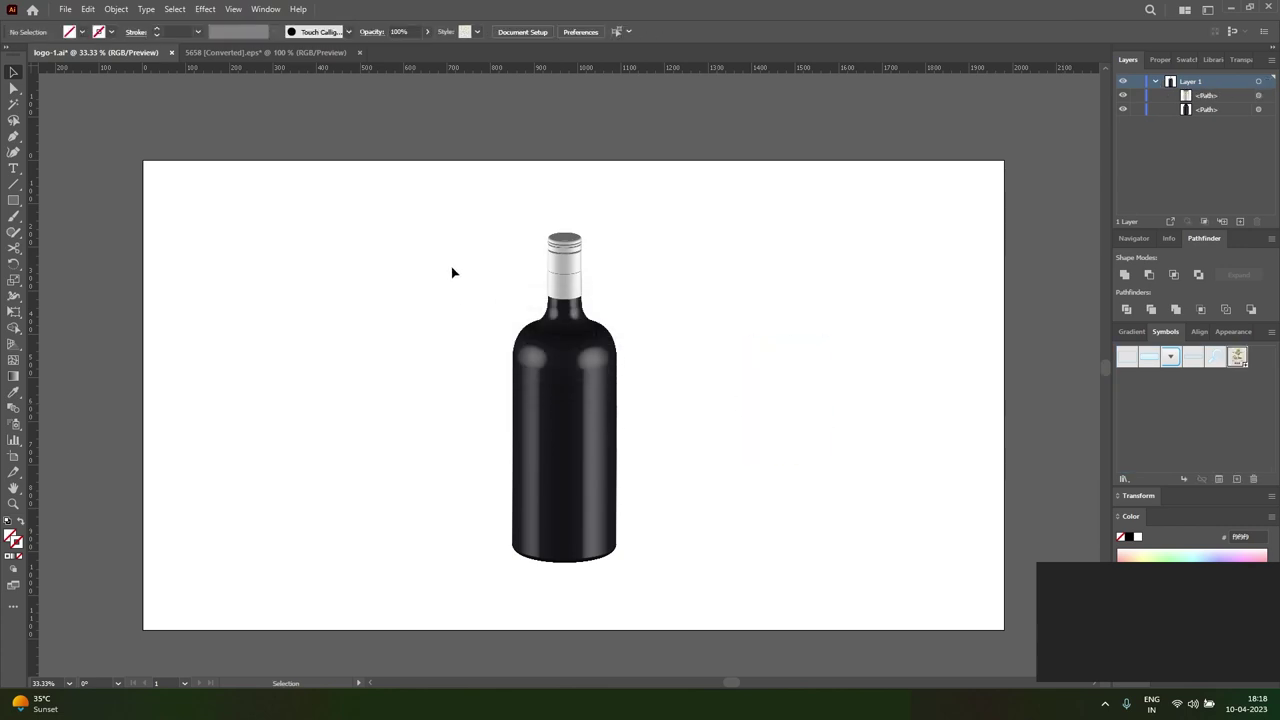
- Select the bottle path and reopen its 3D Revolve (Classic) settings into Map Art
left_click(598, 330)
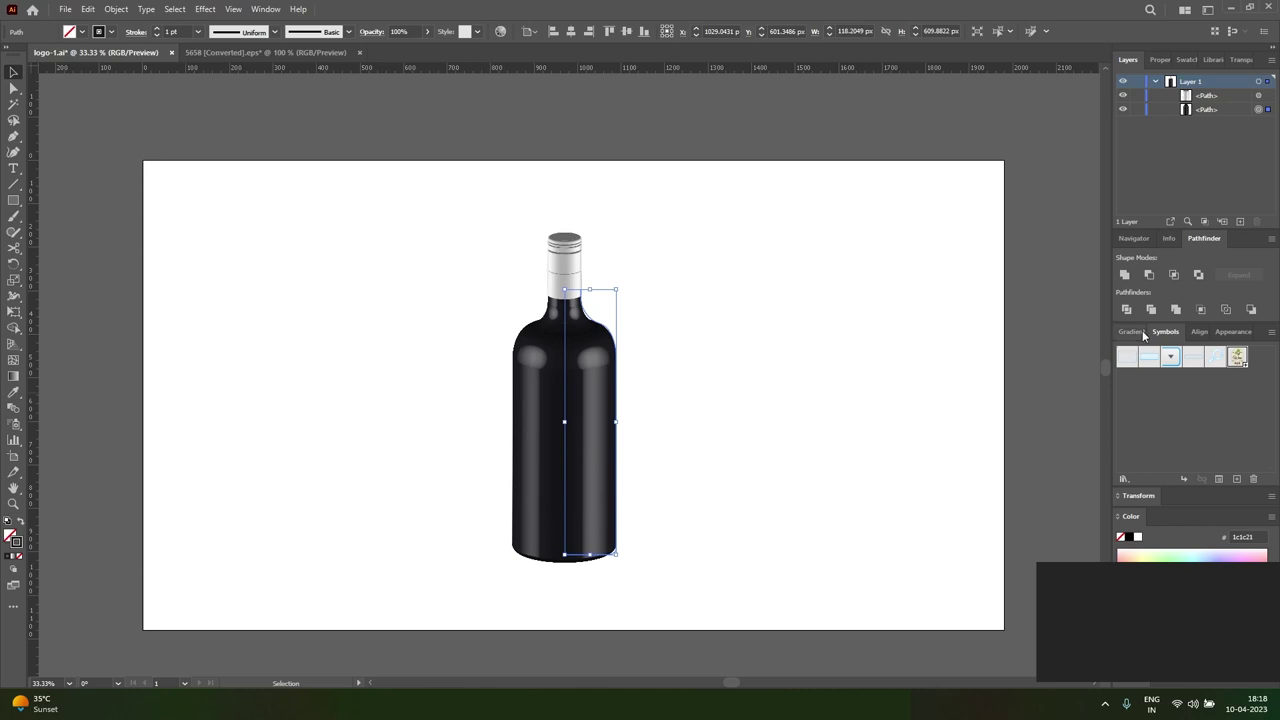
left_click(1229, 332)
left_click(1175, 440)
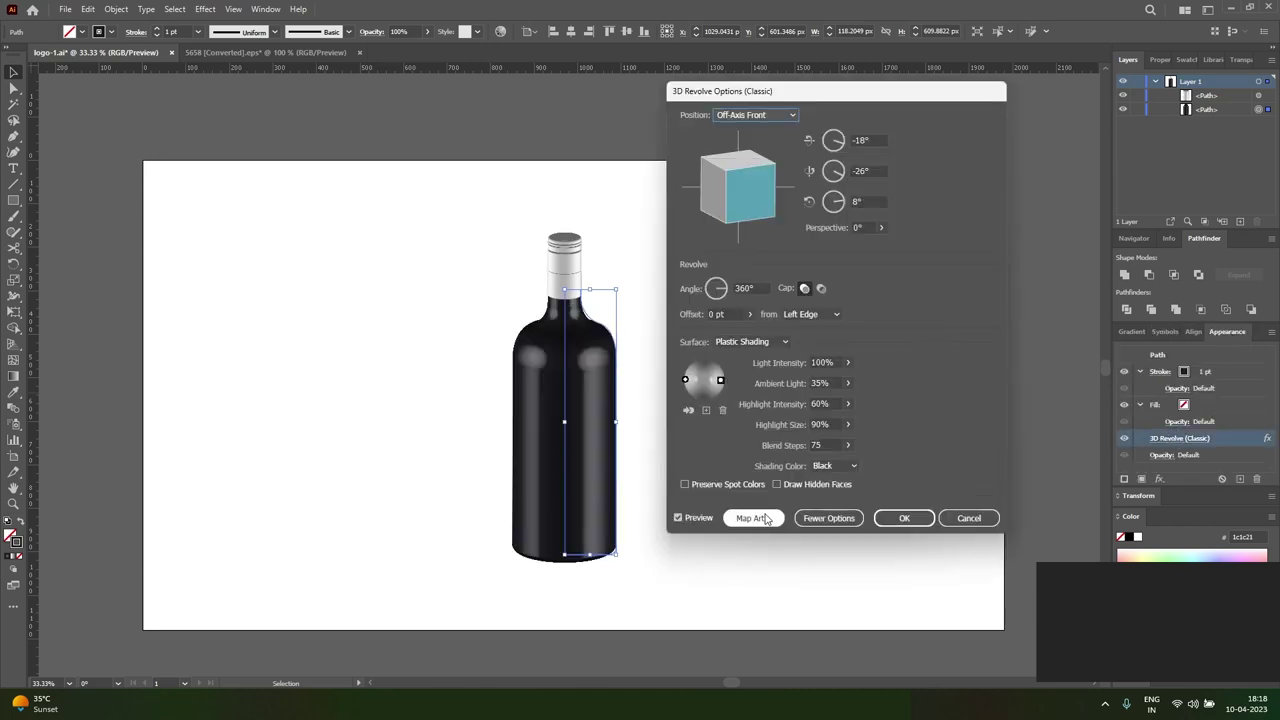
left_click(766, 518)
- Try mapping New Symbol onto the current surface, then clear it again
left_click(766, 115)
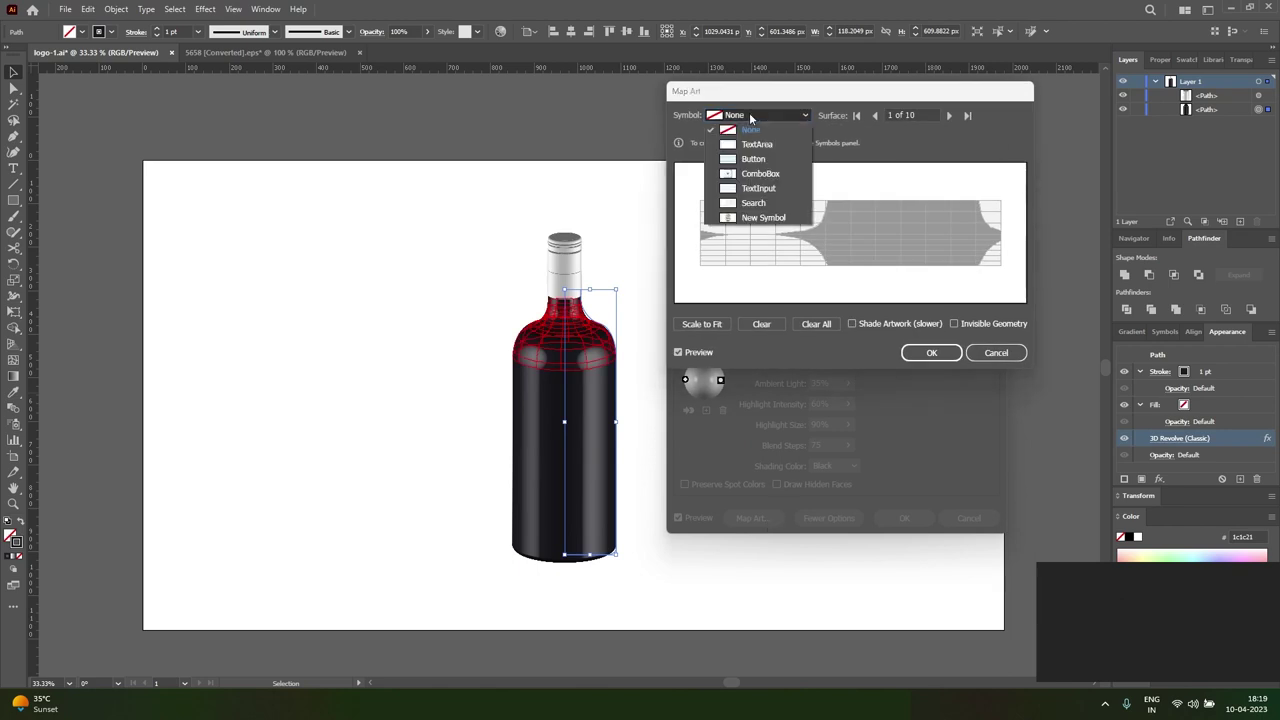
key("Escape")
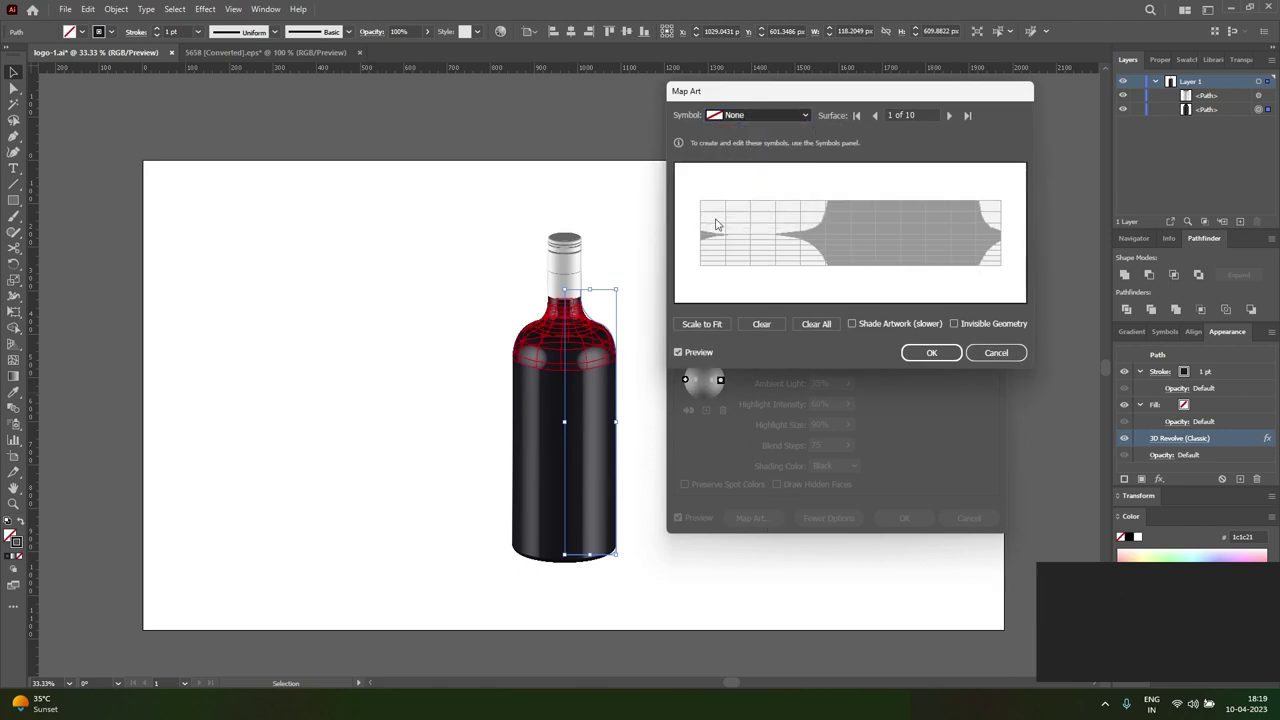
key("Down")
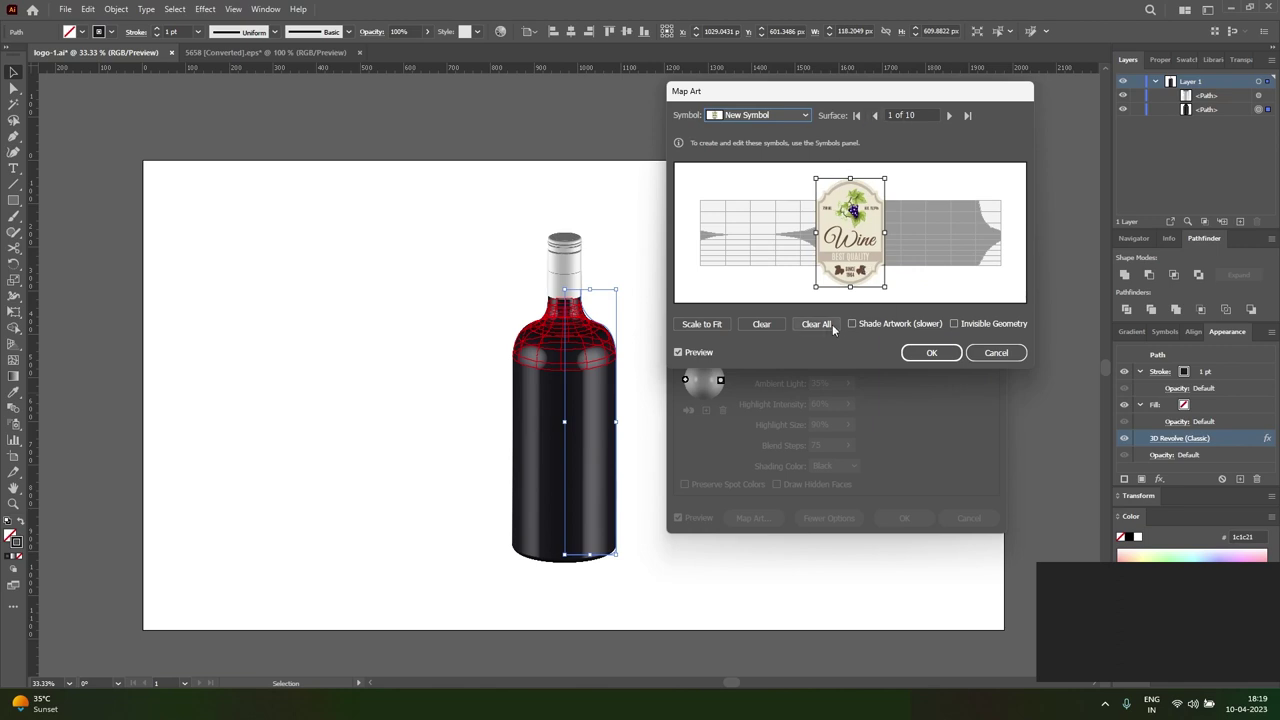
left_click(776, 325)
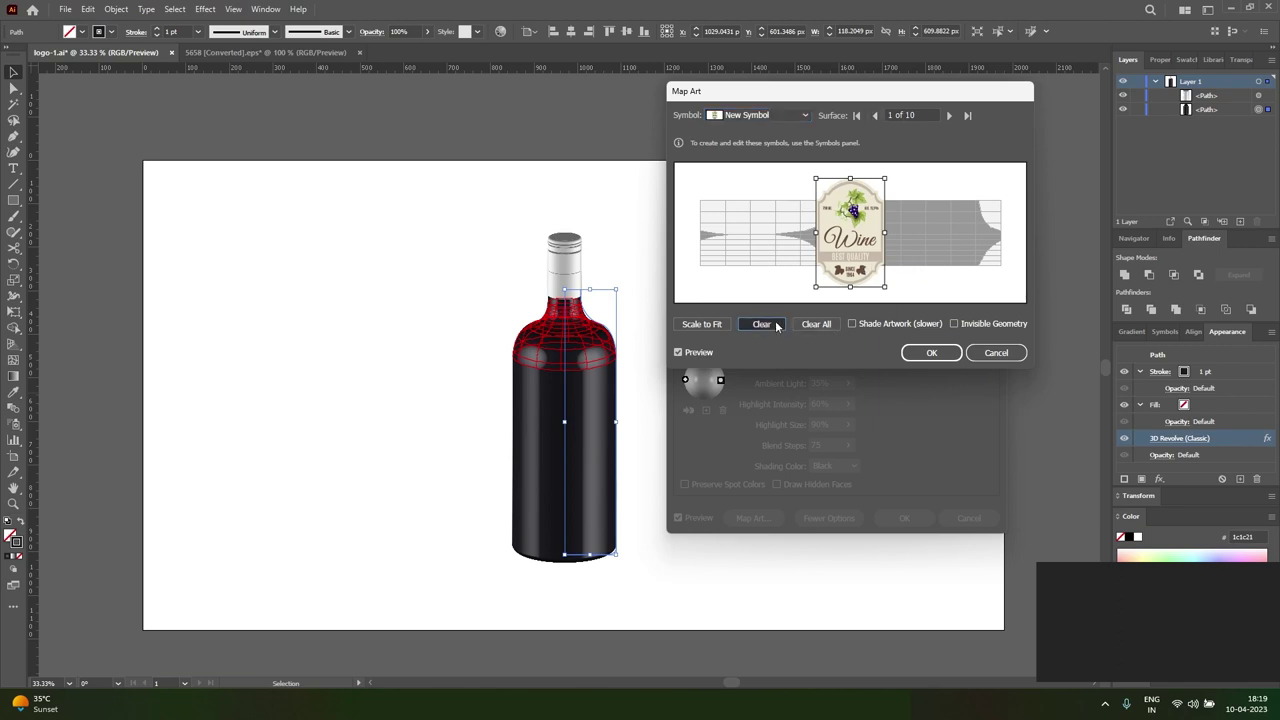
- Step back and forth through the bottle surfaces, settling on surface 8 of 10, the body
left_click(873, 116)
left_click(873, 116)
left_click(873, 116)
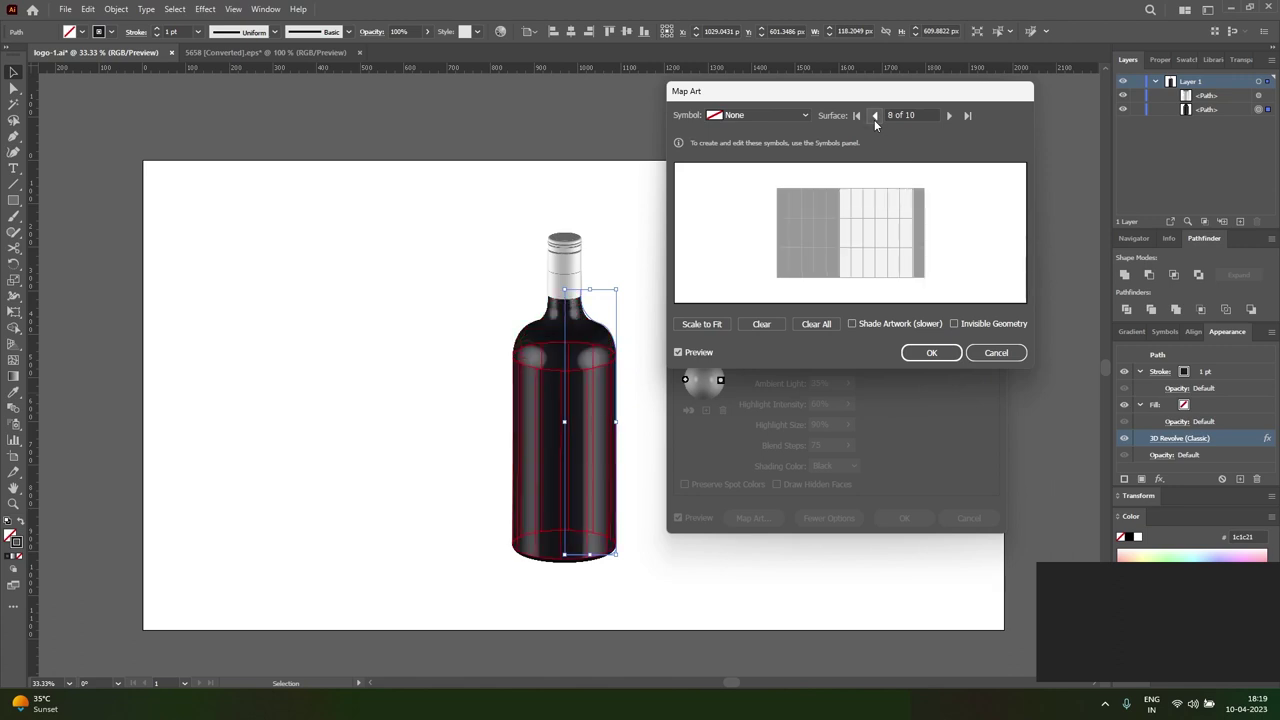
left_click(875, 116)
left_click(875, 116)
left_click(875, 116)
left_click(875, 116)
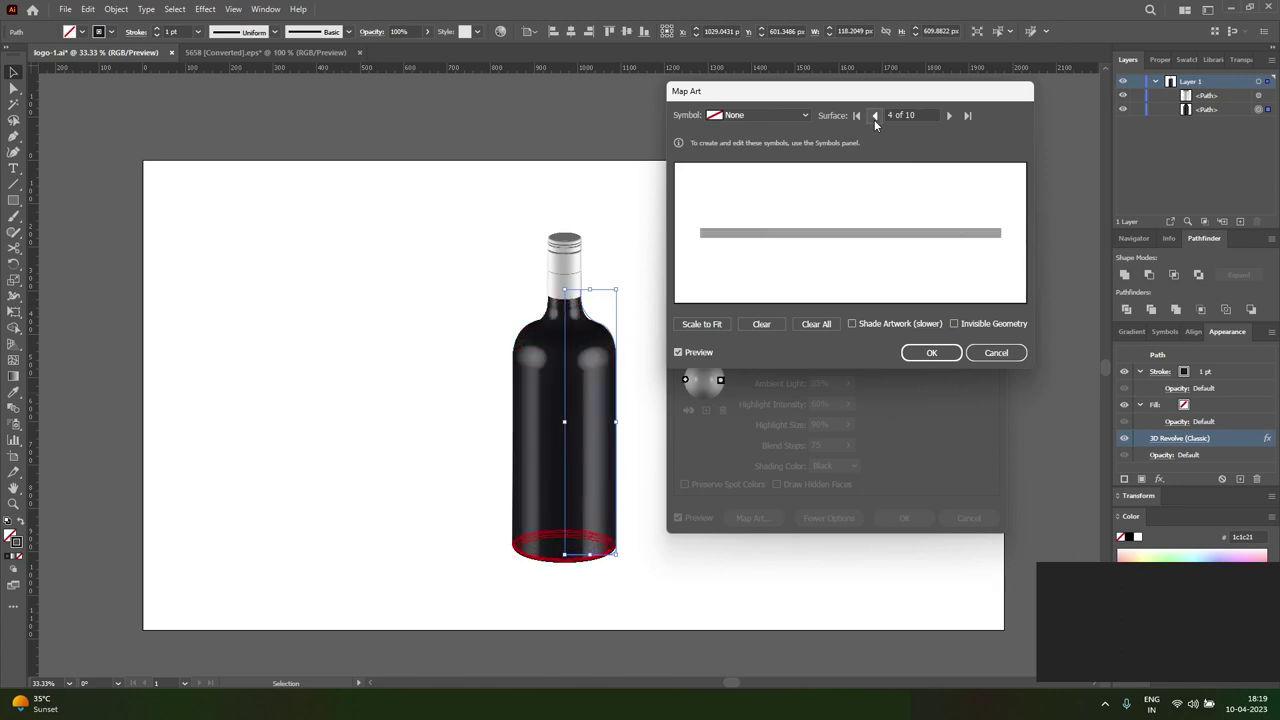
left_click(875, 116)
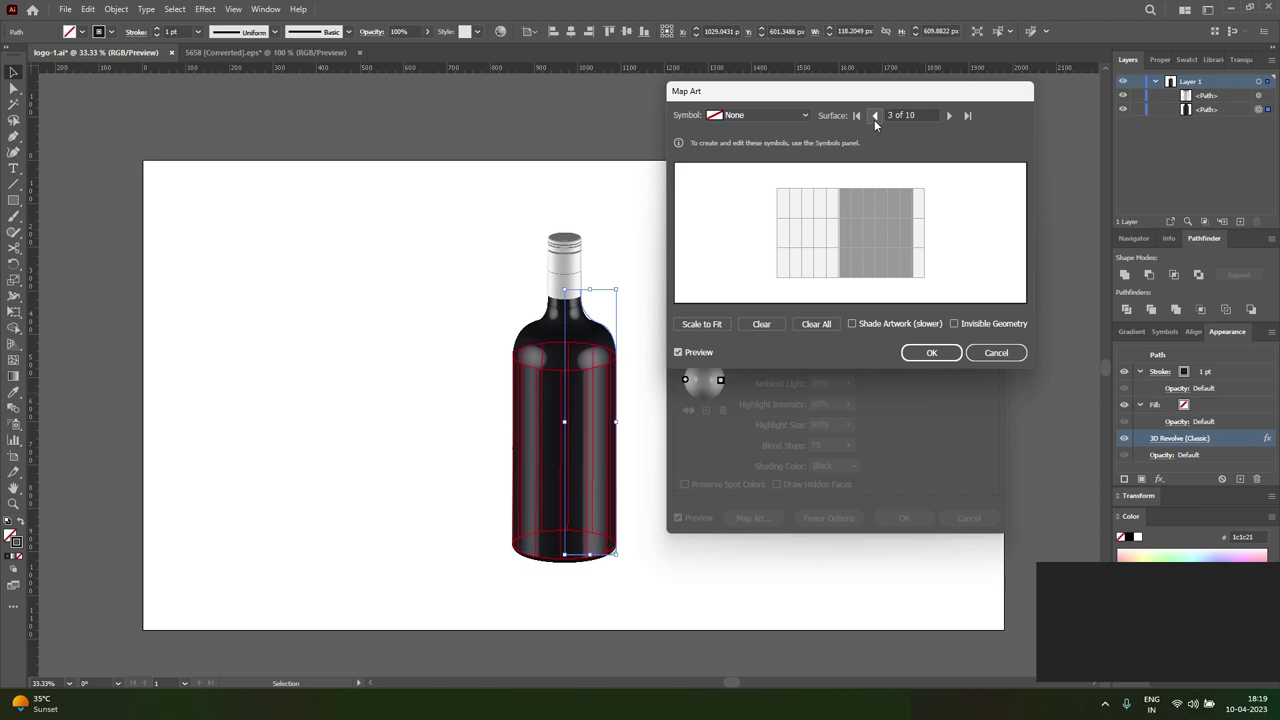
left_click(875, 116)
left_click(875, 116)
left_click(875, 116)
left_click(875, 116)
left_click(875, 116)
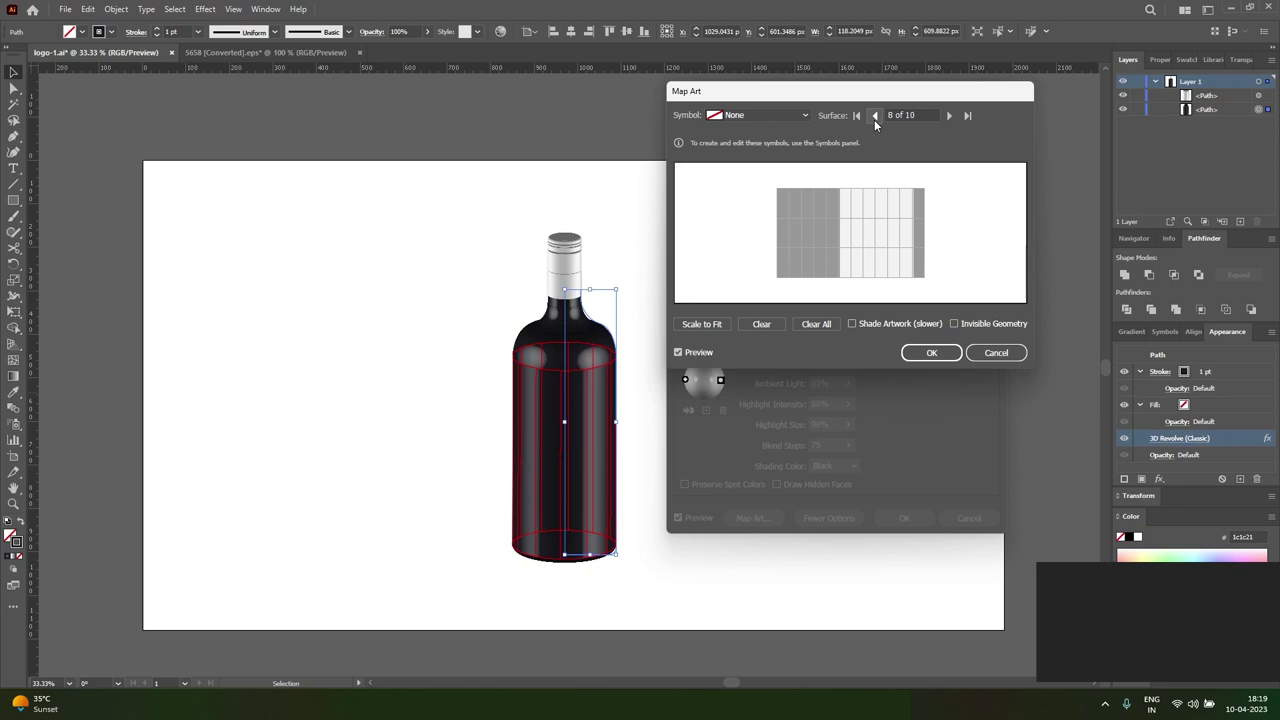
left_click(758, 115)
- Map New Symbol onto surface 8, centre it slightly raised, and confirm the mapping
key("Escape")
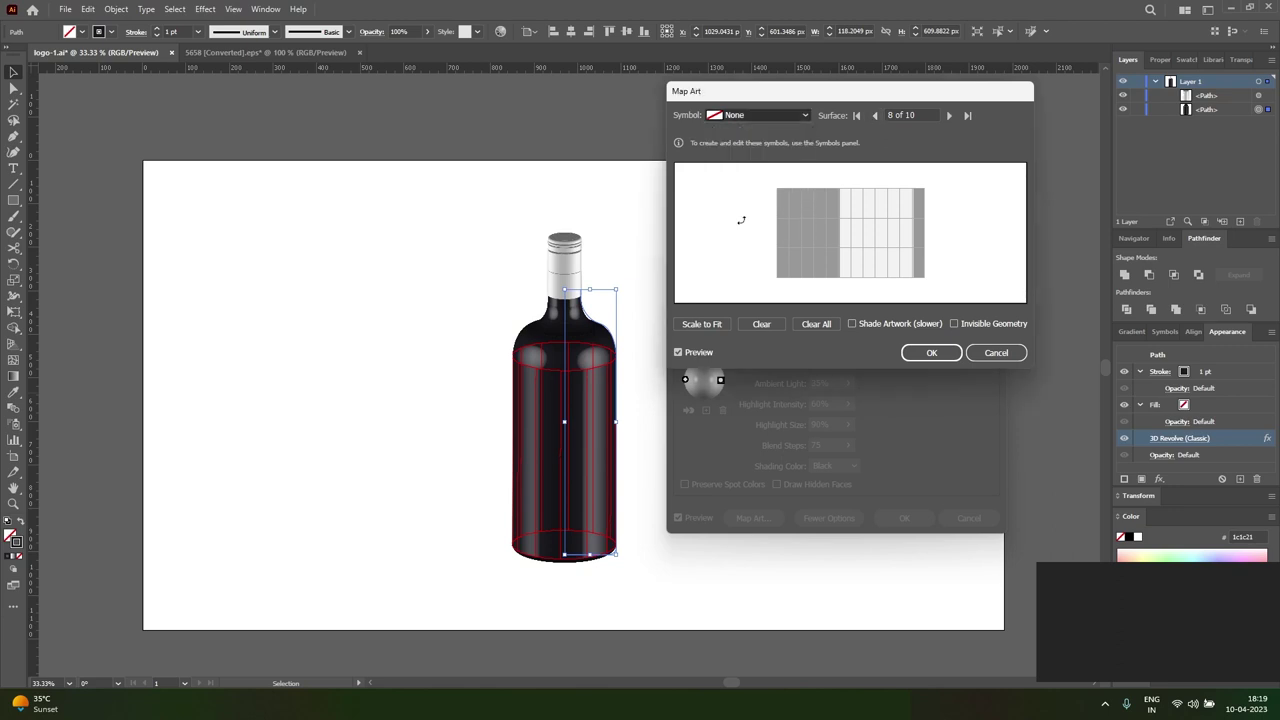
key("Down")
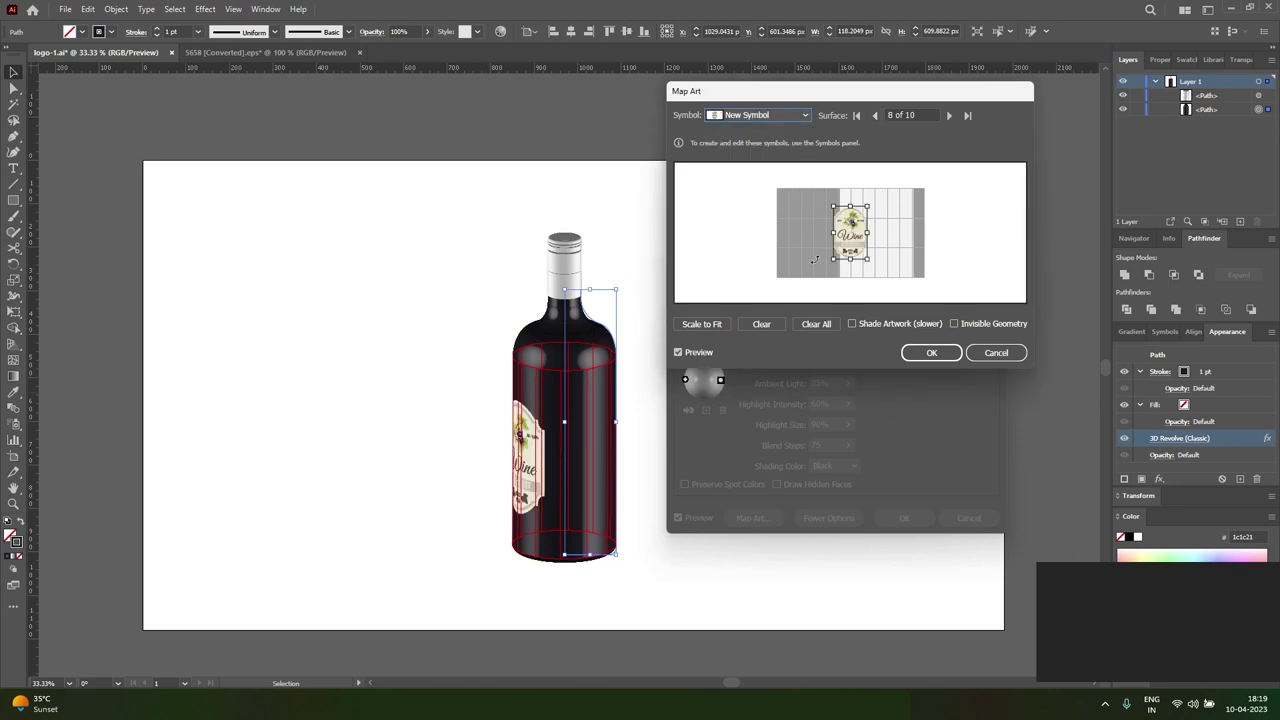
left_click_drag(851, 240, 881, 240)
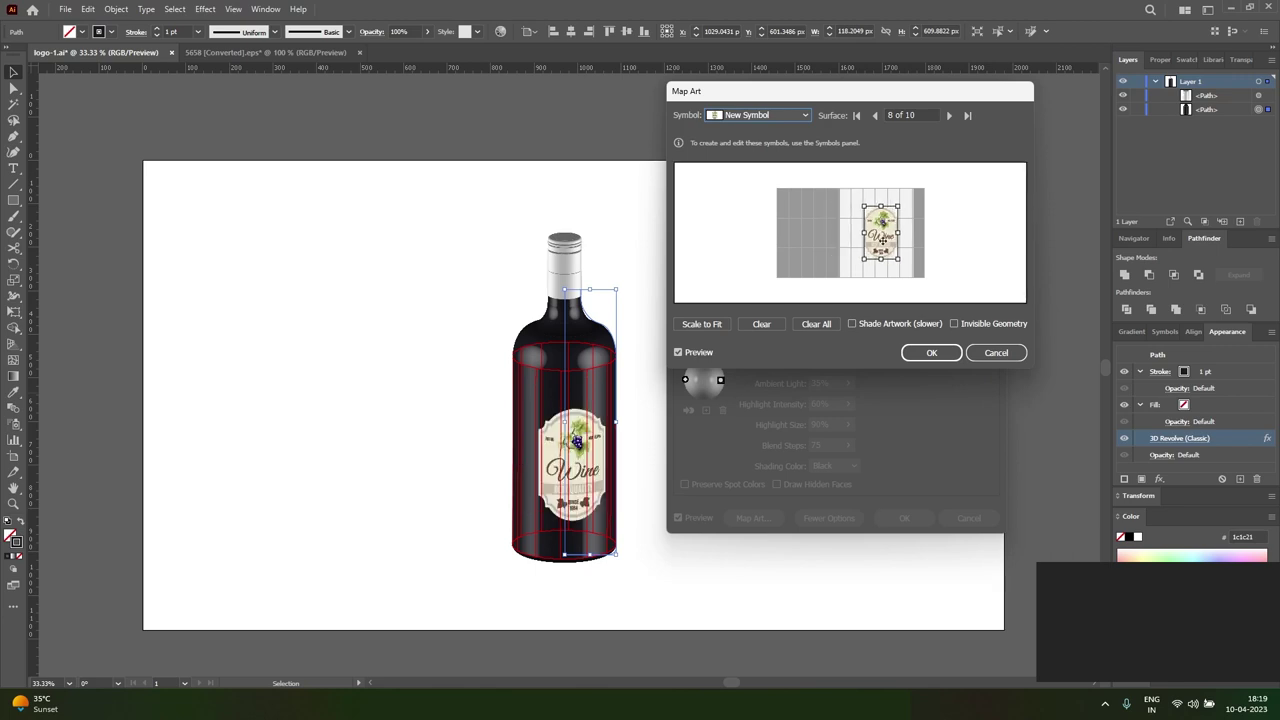
left_click_drag(882, 241, 872, 240)
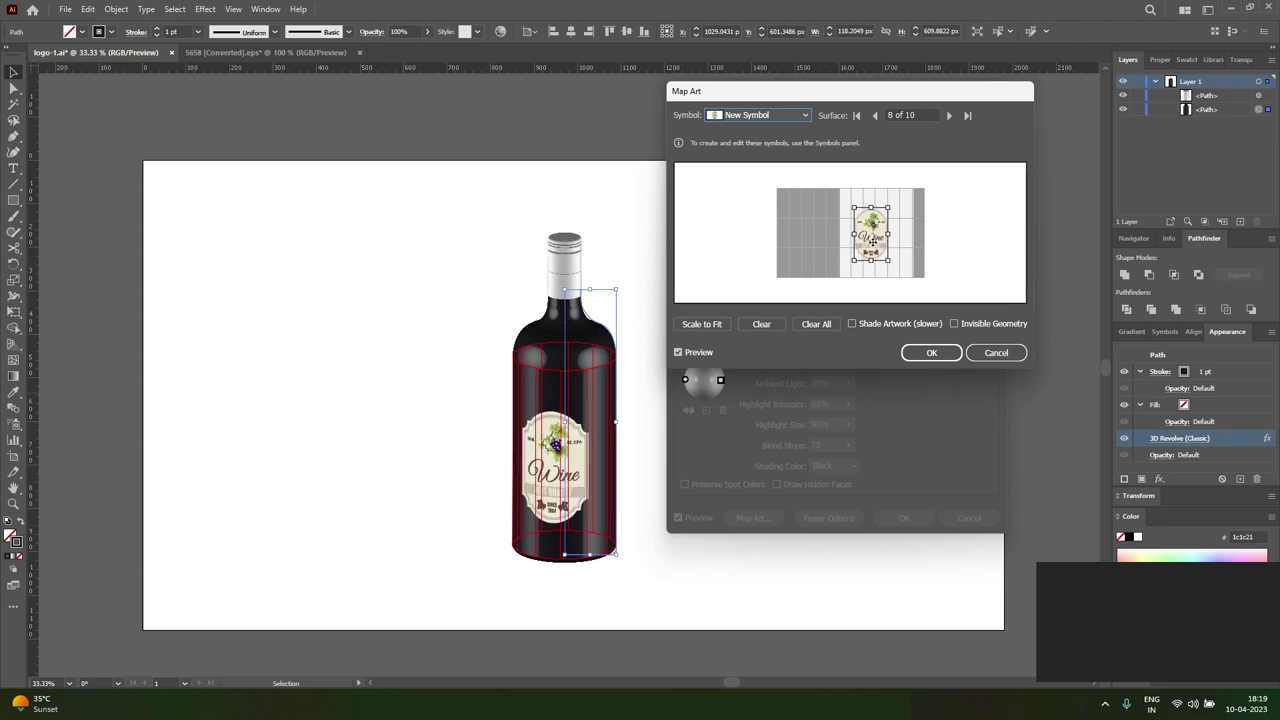
left_click_drag(872, 240, 875, 240)
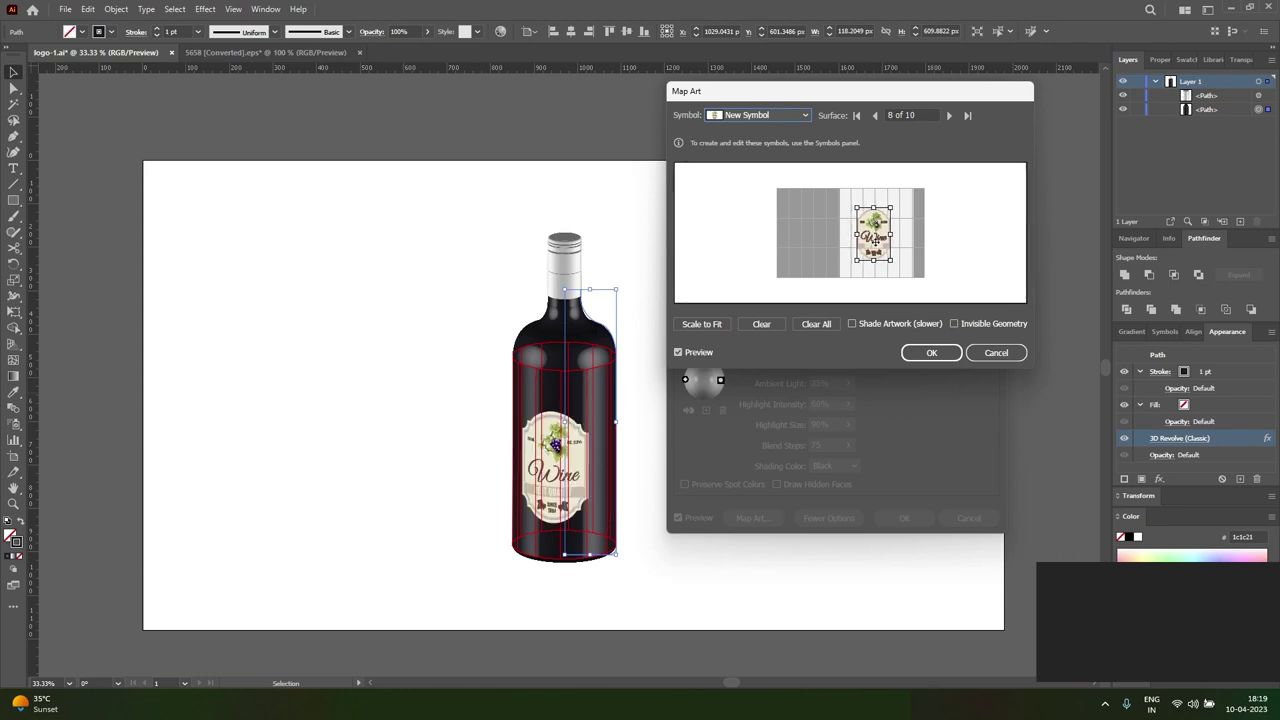
left_click_drag(875, 240, 877, 240)
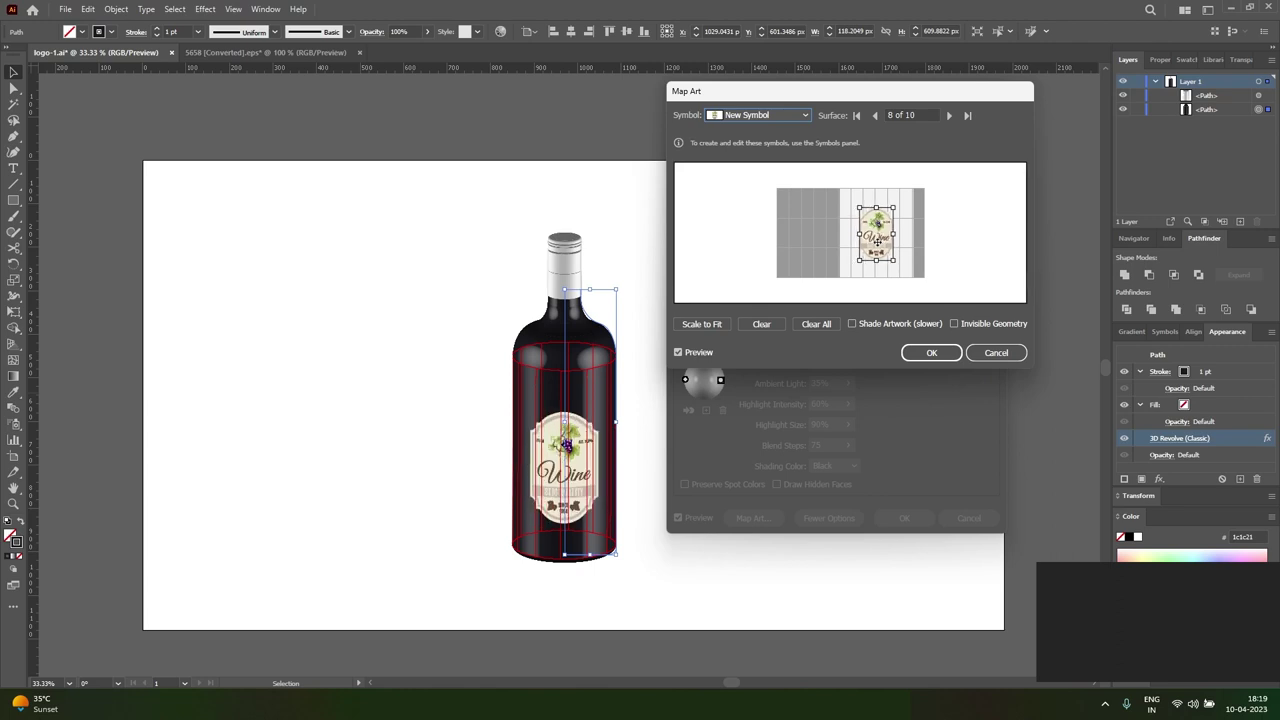
left_click_drag(876, 241, 876, 232)
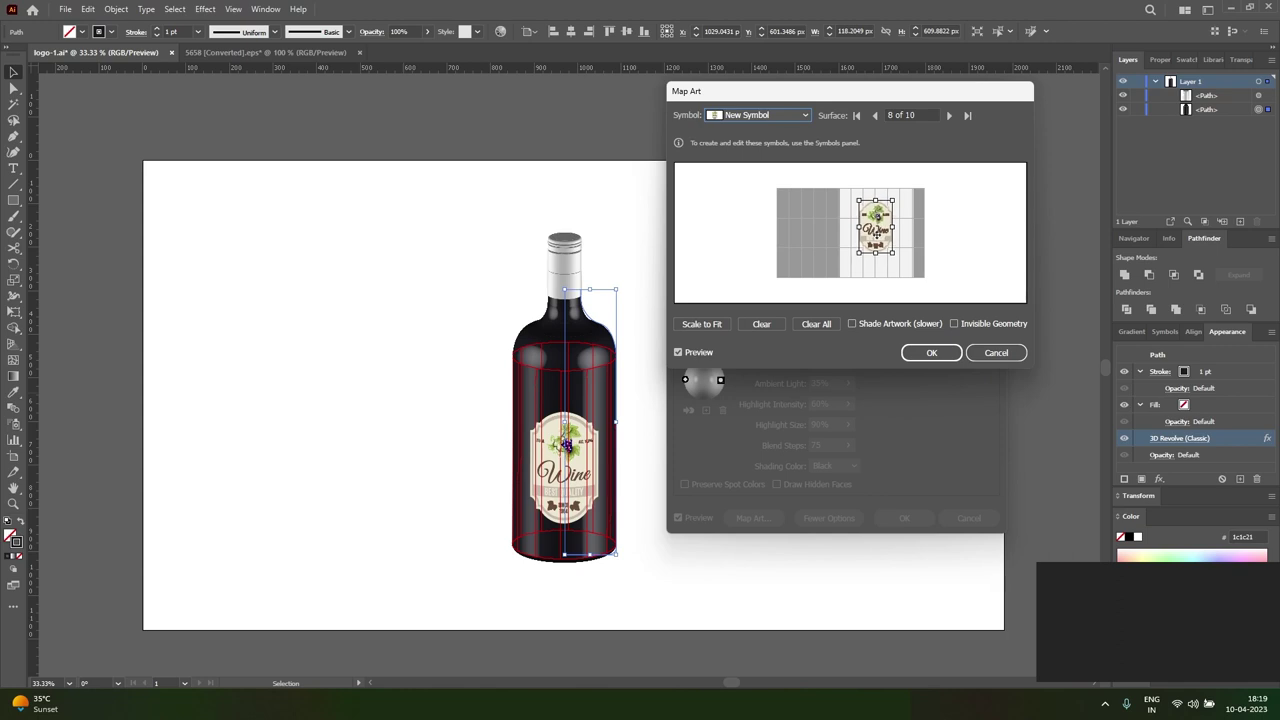
left_click_drag(876, 232, 878, 235)
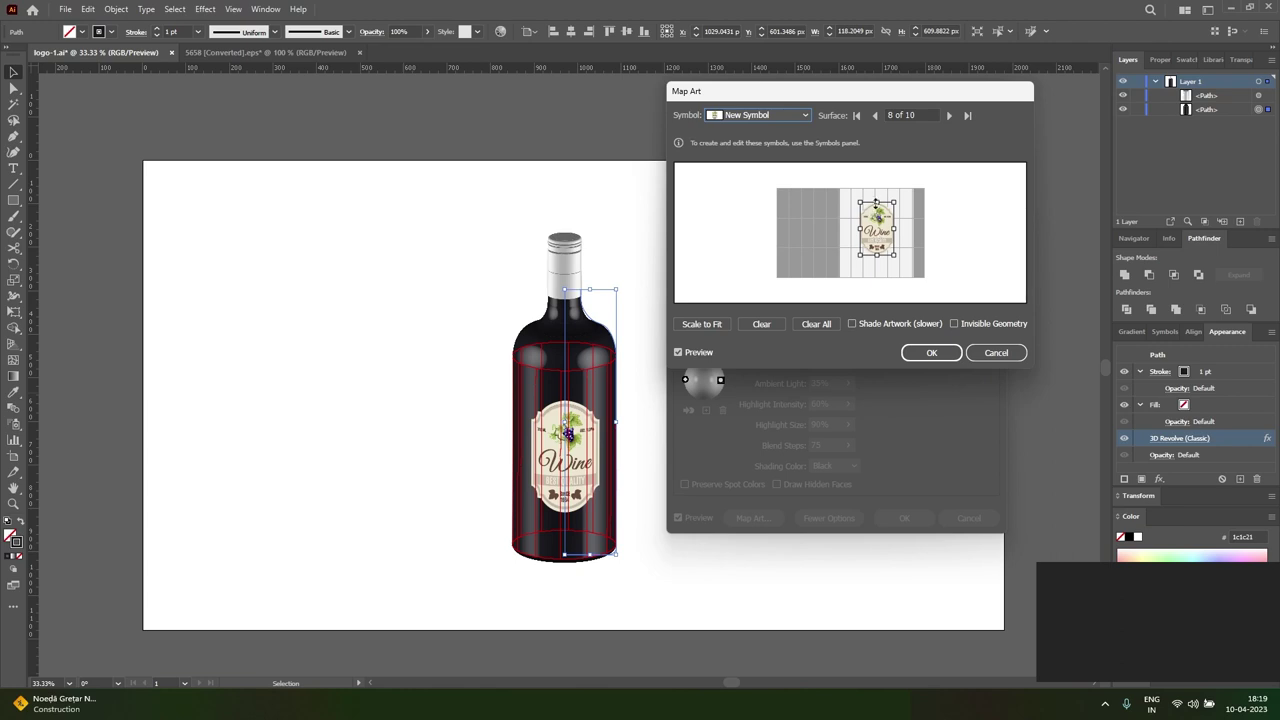
left_click_drag(877, 255, 877, 250)
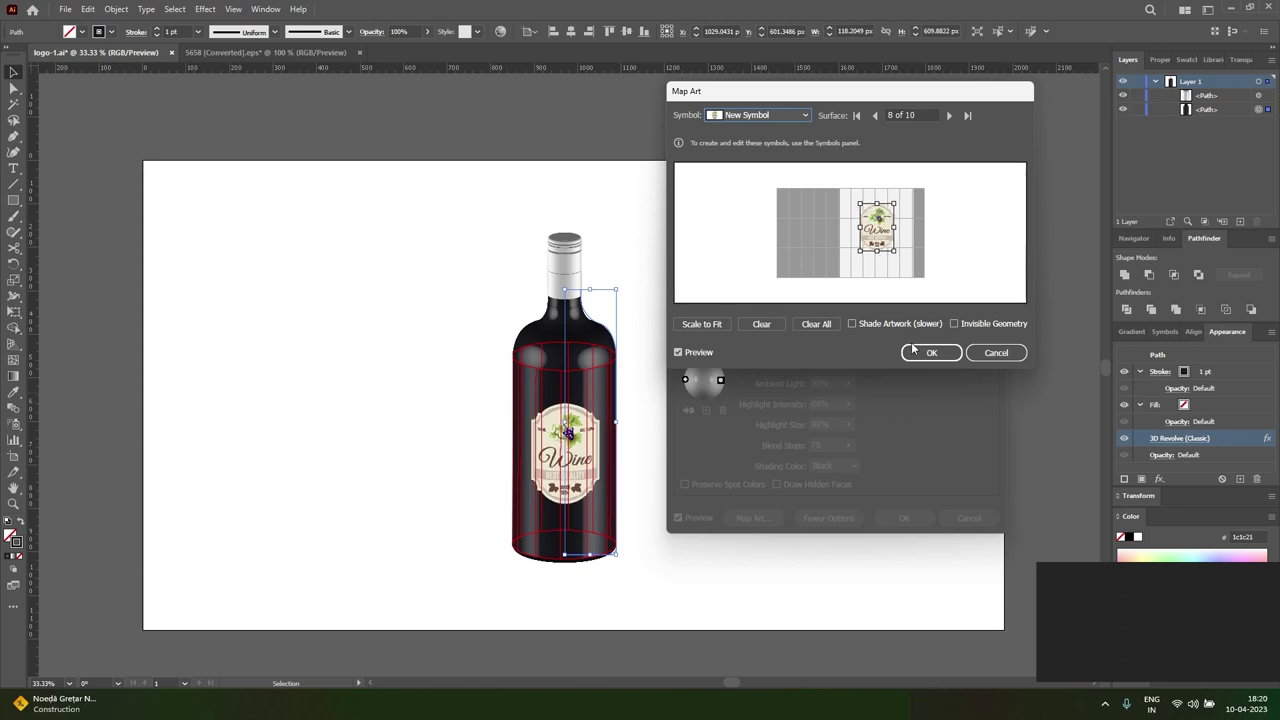
left_click(912, 350)
- Apply the mapped 3D revolve and draw a wide ellipse left of the bottle
left_click(910, 520)
left_click(745, 452)
scroll(745, 452, "down", 1)
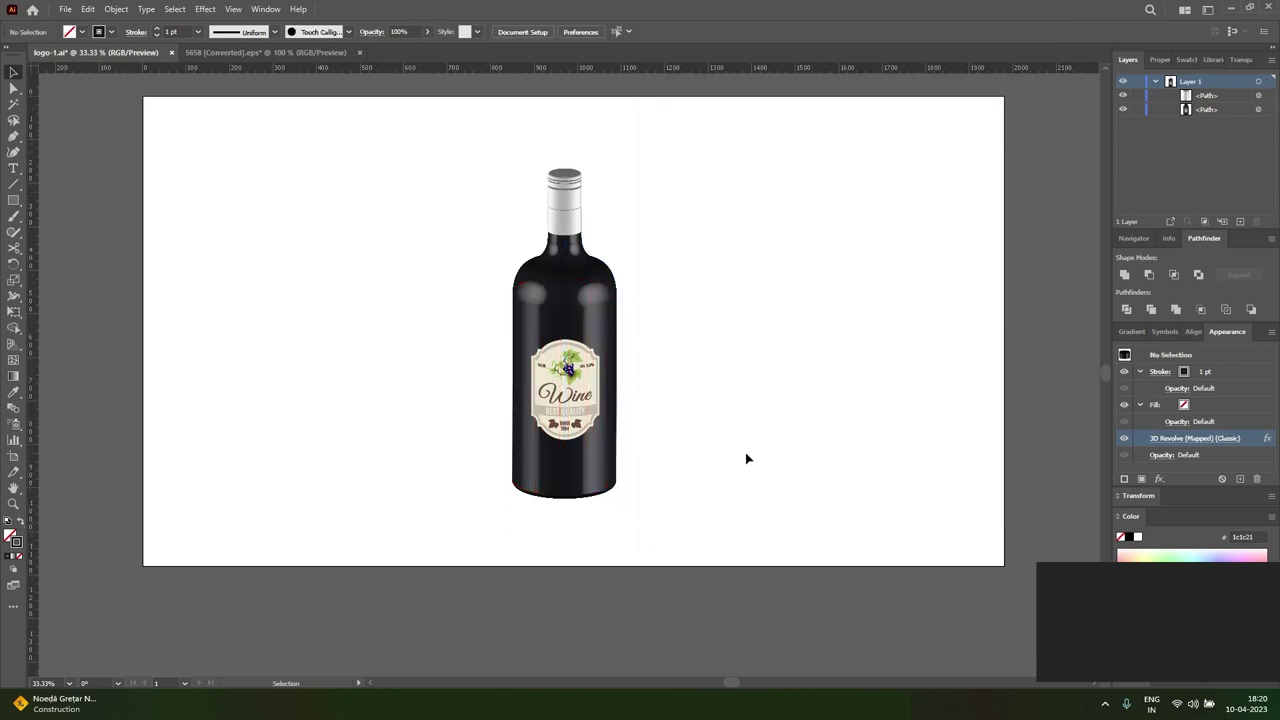
scroll(740, 469, "up", 1)
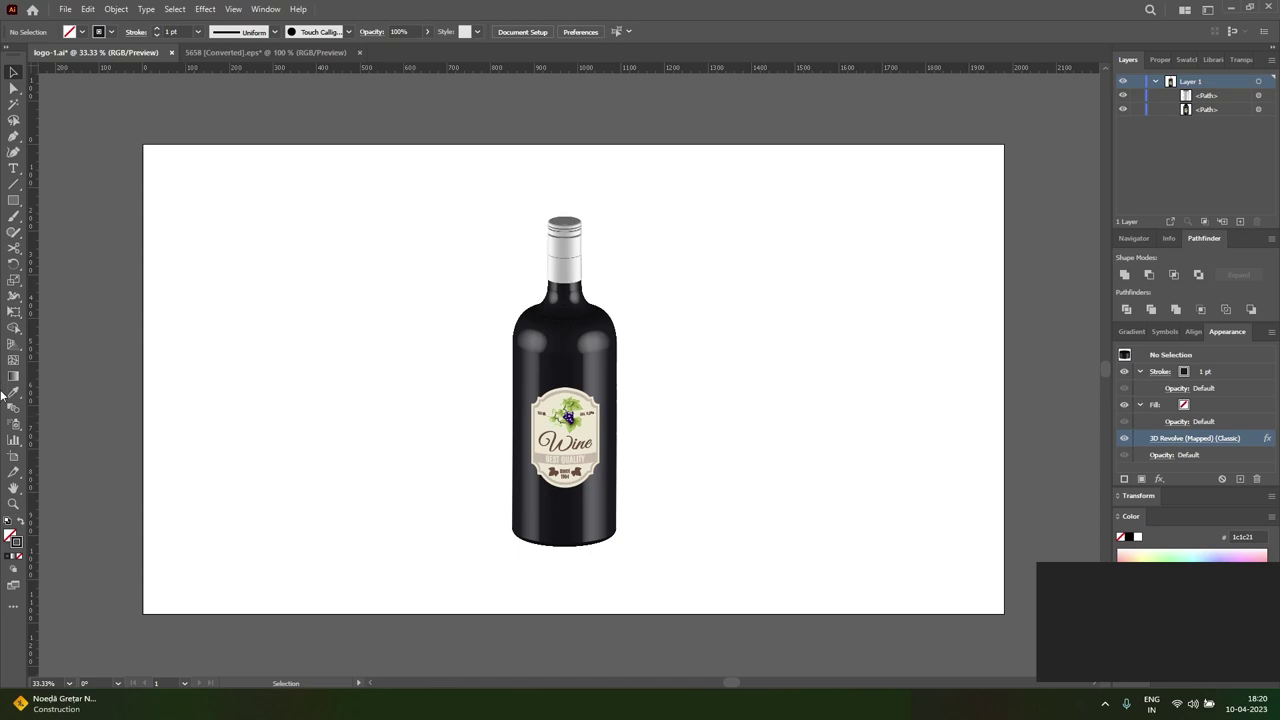
right_click(13, 200)
left_click(54, 231)
left_click_drag(264, 280, 450, 363)
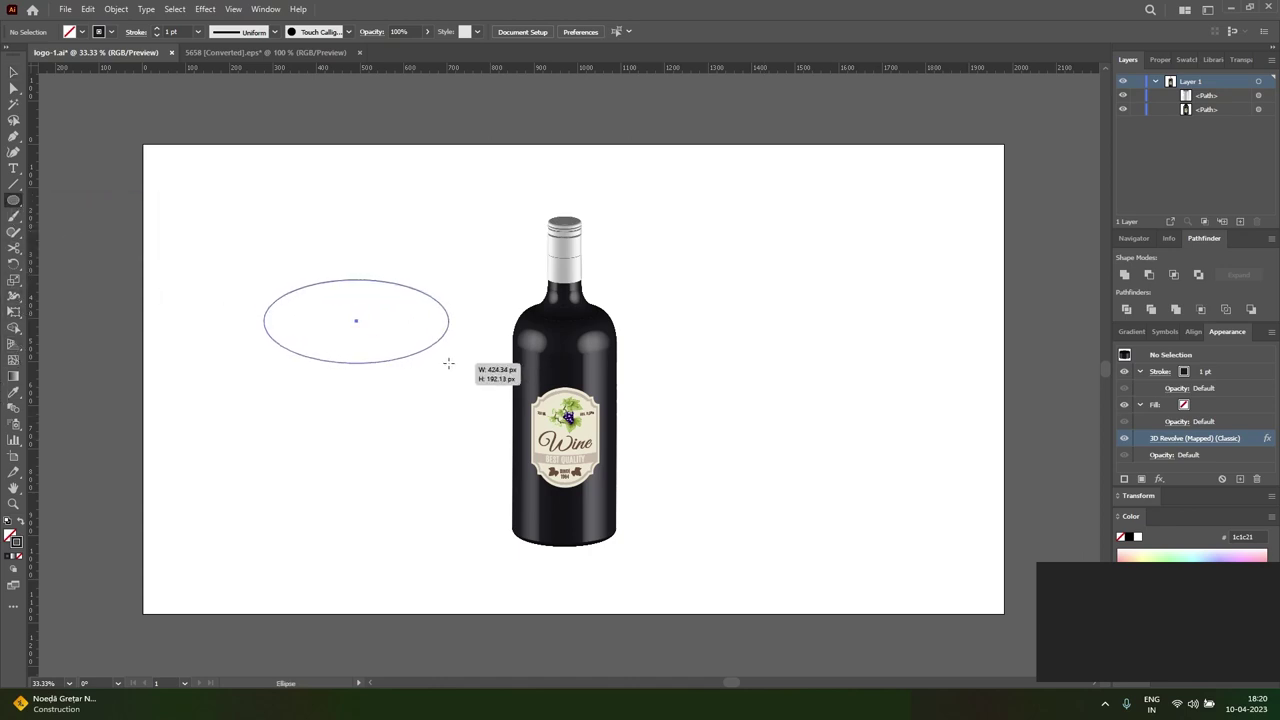
- Fill the ellipse with a reversed radial gradient whose white stop has 0% opacity
left_click(13, 558)
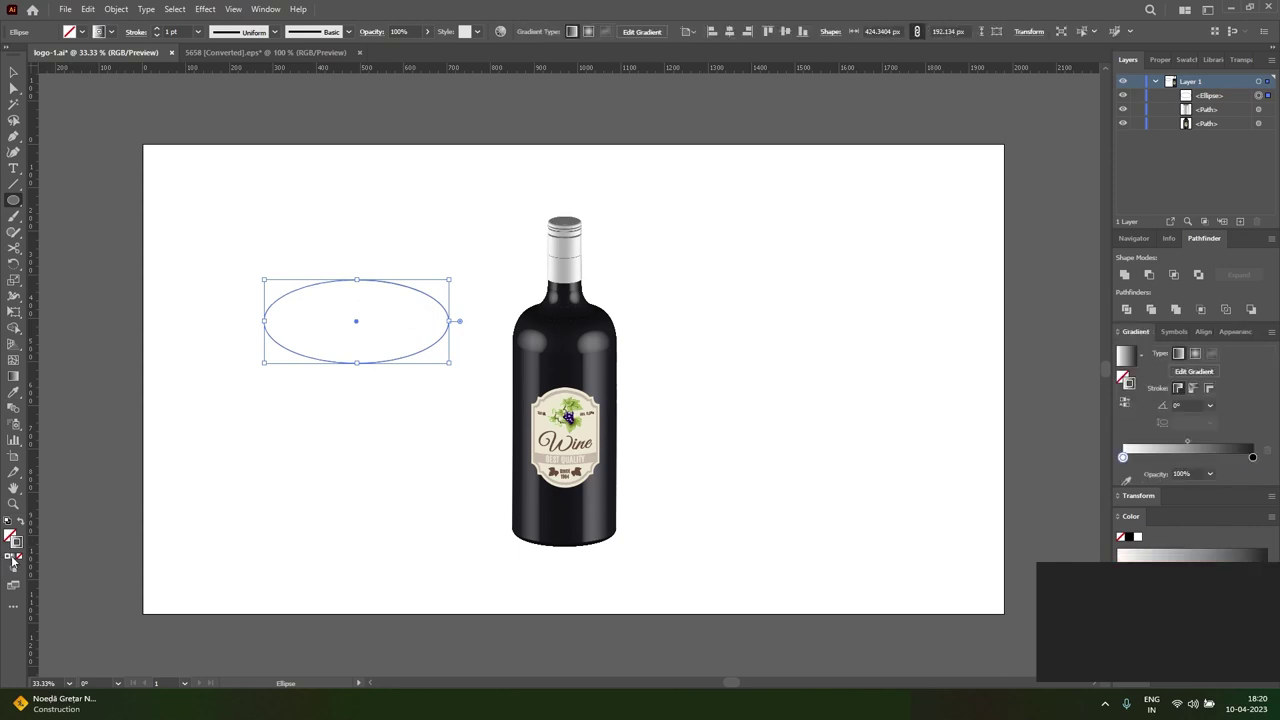
left_click(20, 528)
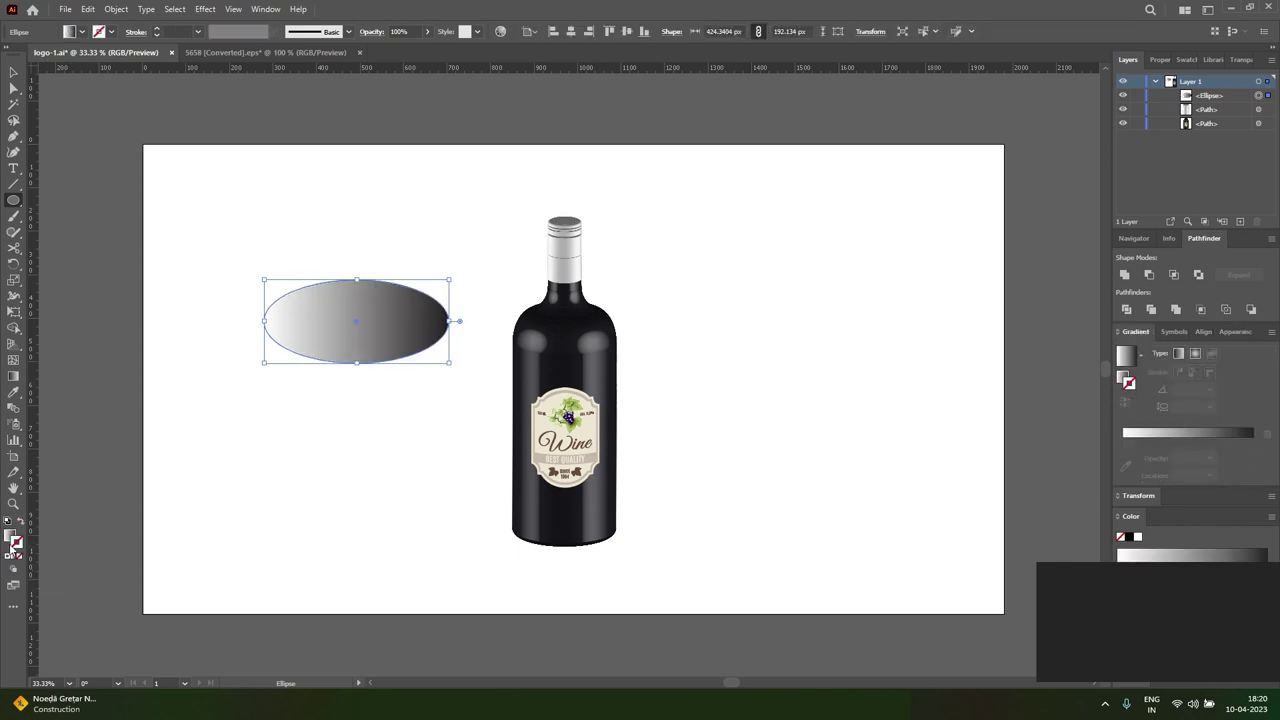
left_click(1195, 353)
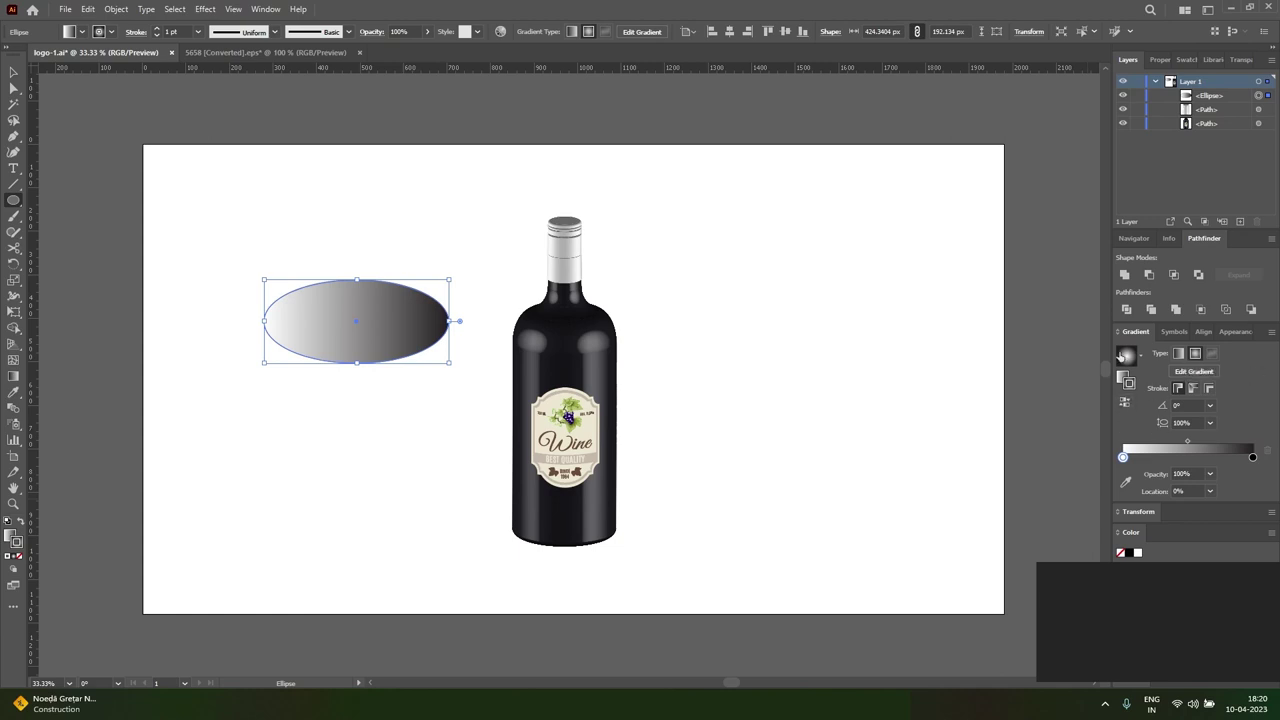
key("v")
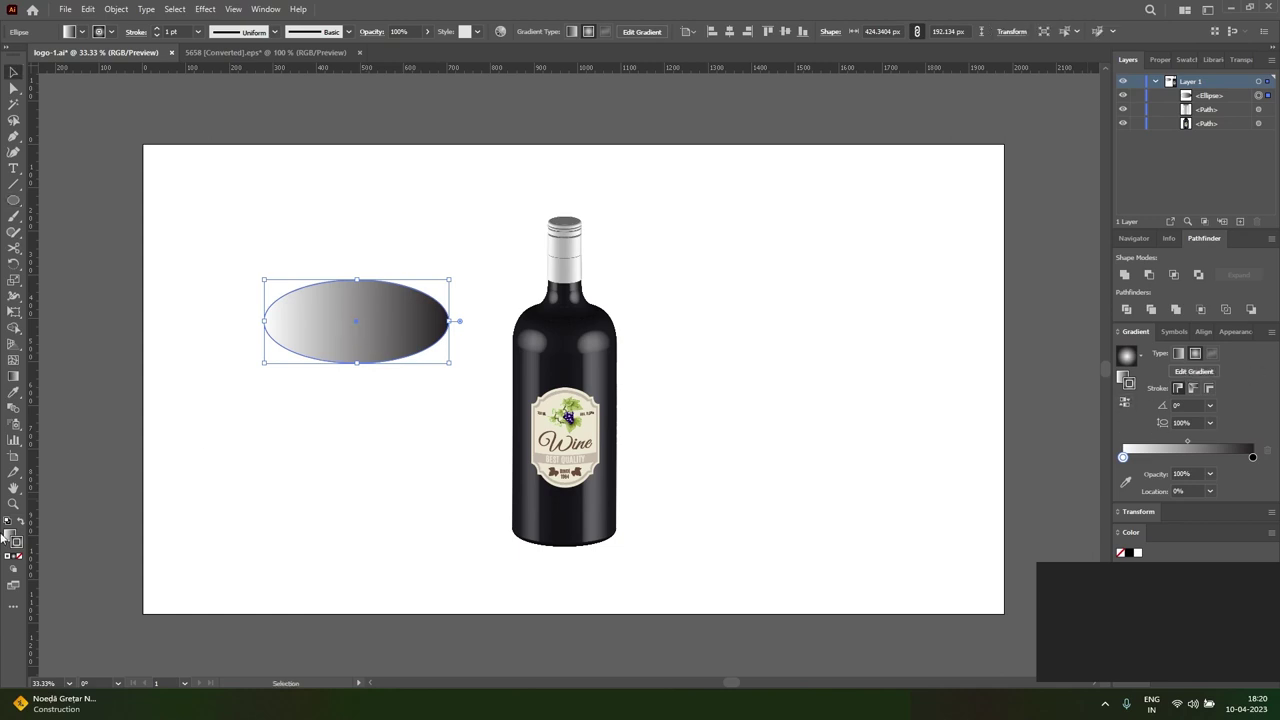
left_click(17, 536)
left_click(17, 545)
left_click(1125, 402)
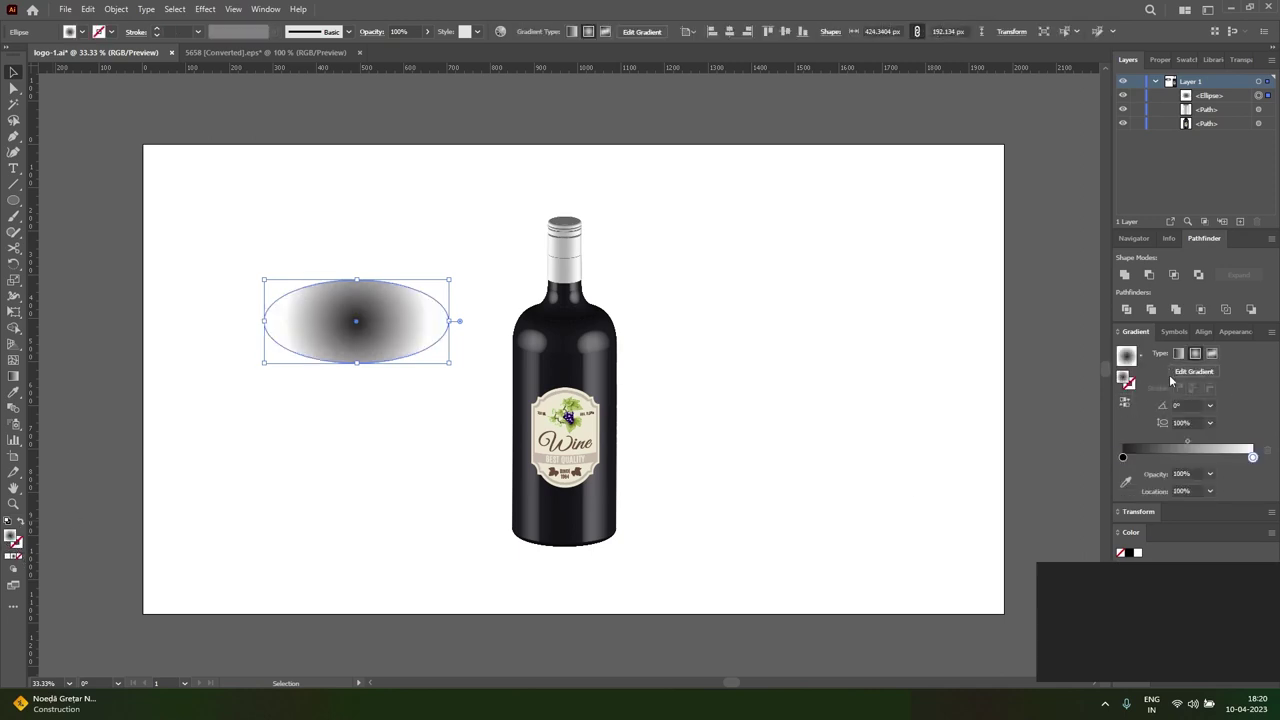
left_click(1210, 474)
left_click(1212, 491)
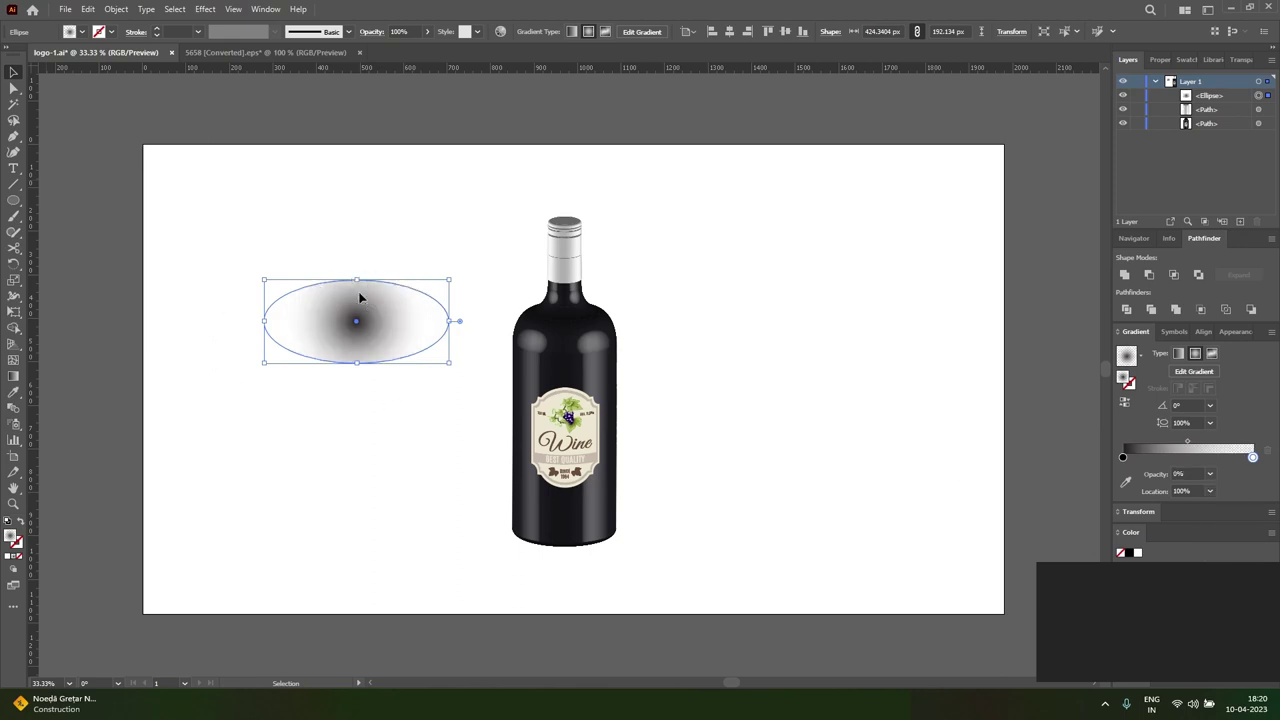
- Squash the radial gradient to about 43% aspect ratio and widen its fade-out
key("g")
left_click_drag(357, 252, 364, 290)
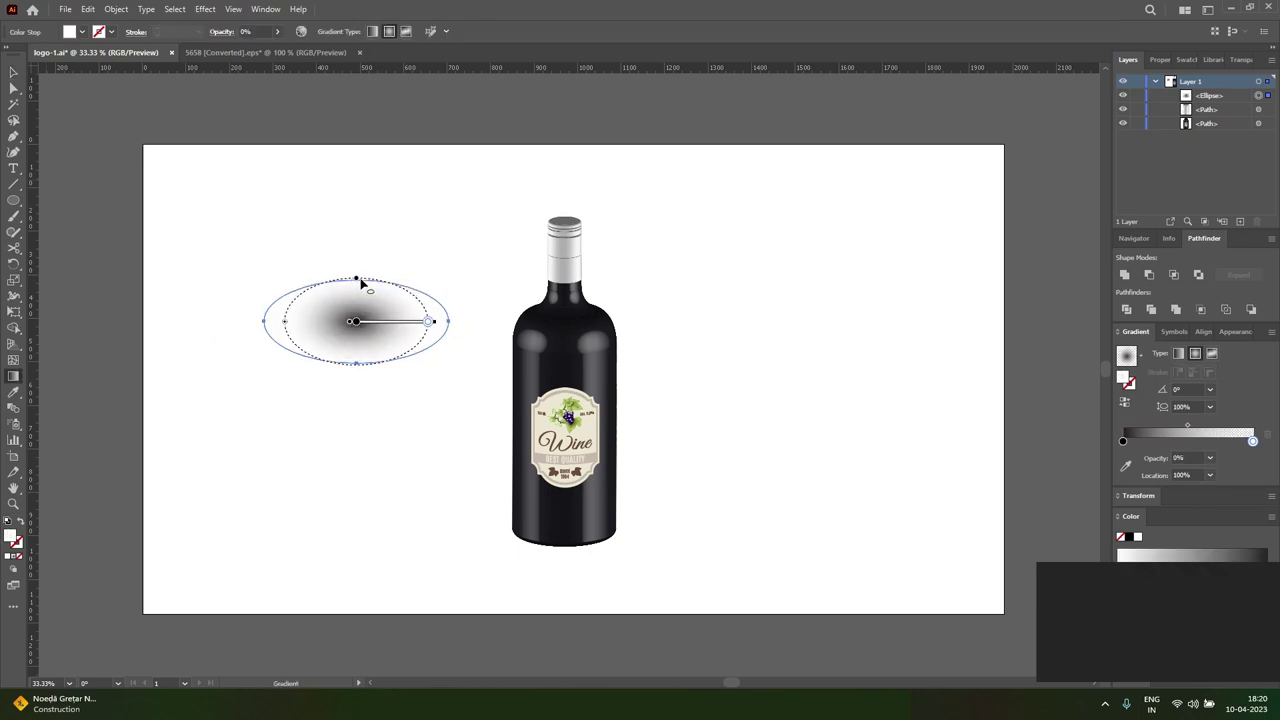
left_click_drag(427, 322, 490, 322)
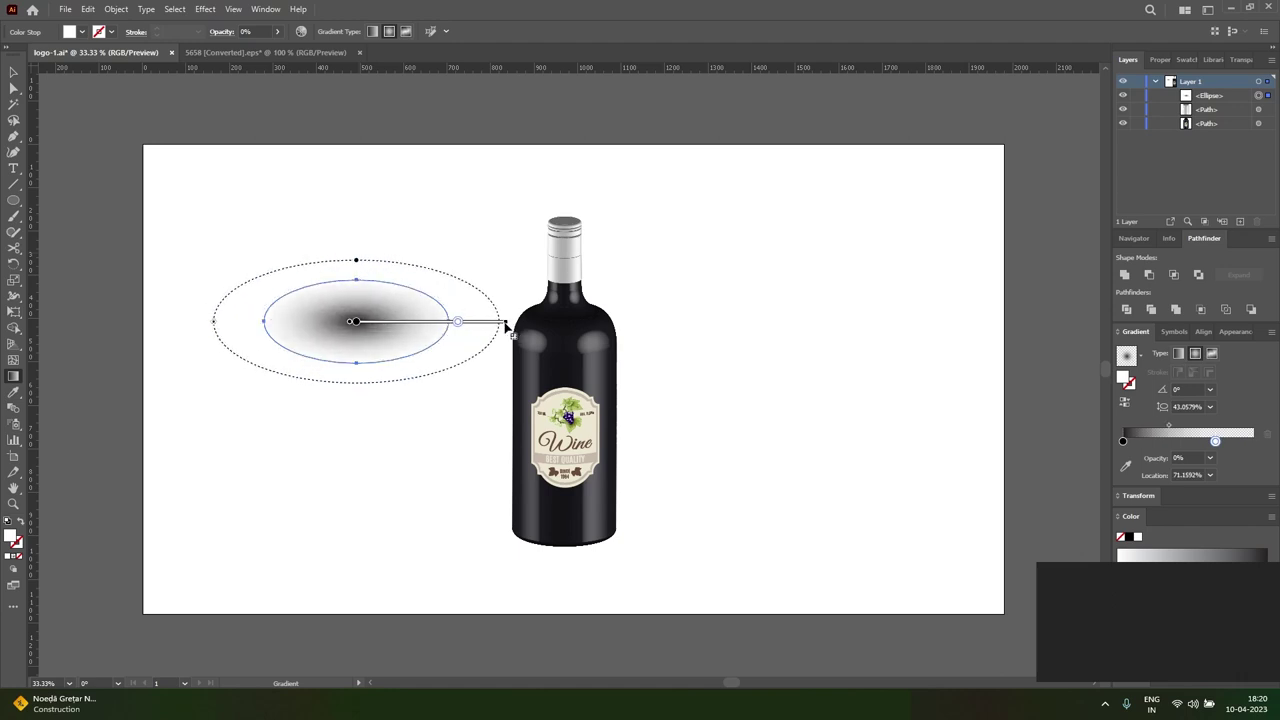
left_click_drag(446, 329, 453, 328)
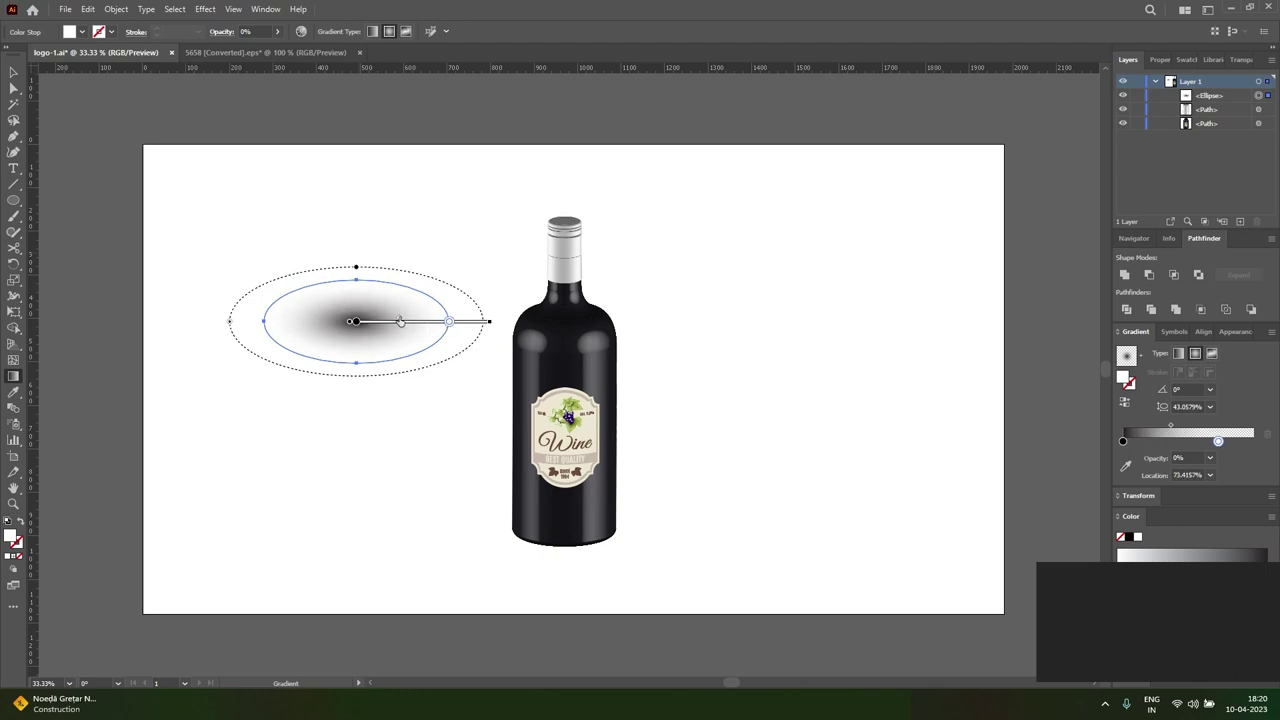
- Move the ellipse to the bottle's base and place it between the bottle paths in Layers
key("v")
left_click(414, 397)
left_click_drag(362, 328, 570, 543)
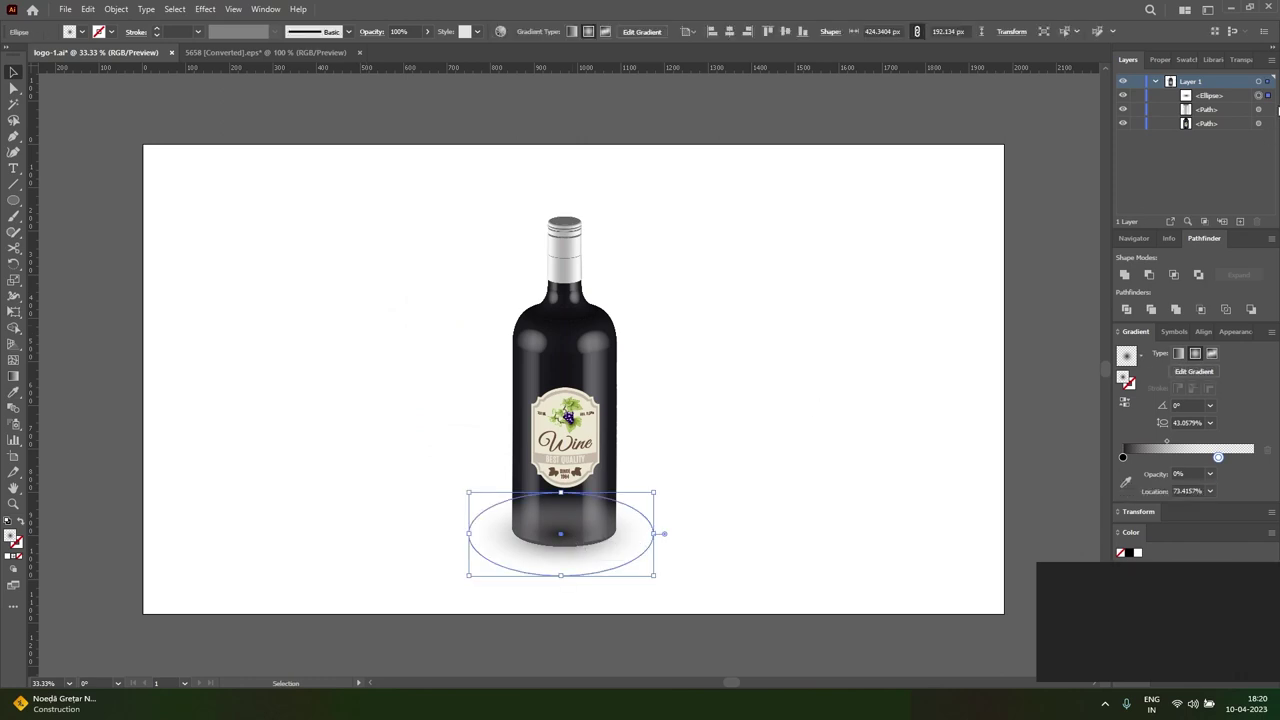
left_click_drag(1208, 95, 1215, 131)
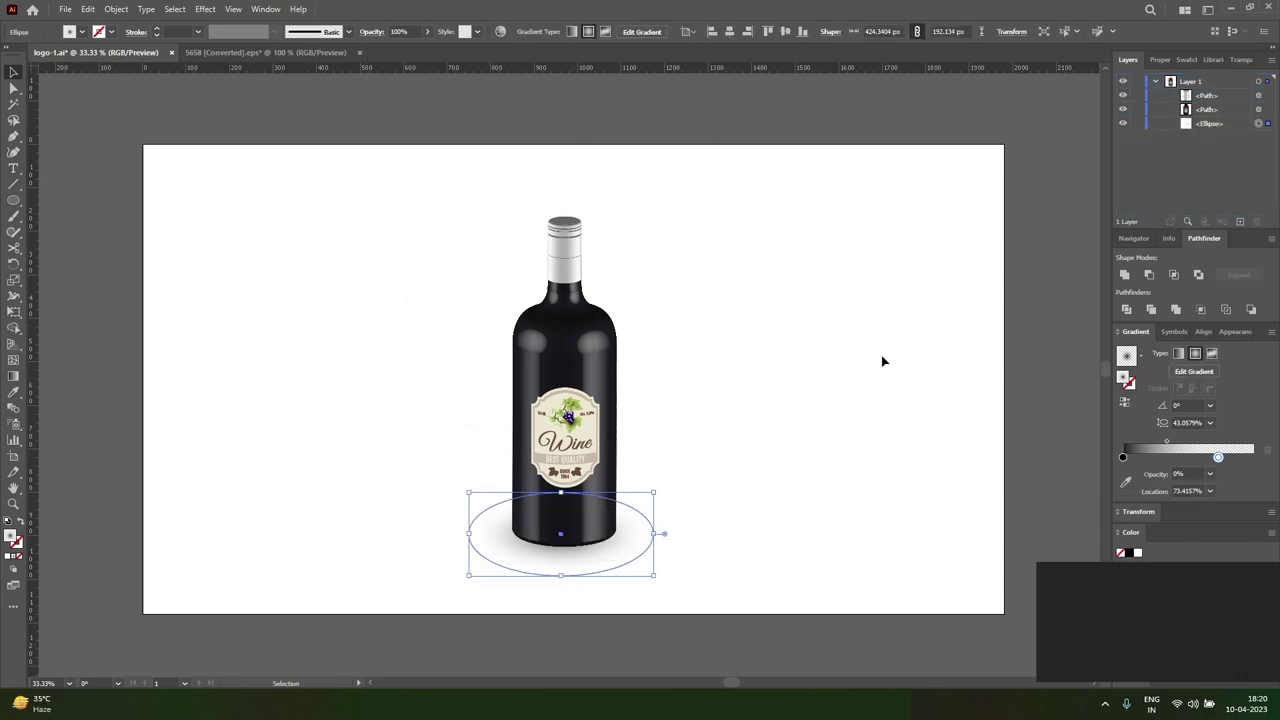
left_click(833, 446)
mouse_move(575, 558)
left_mouse_down()
mouse_move(578, 570)
mouse_move(570, 554)
left_mouse_up()
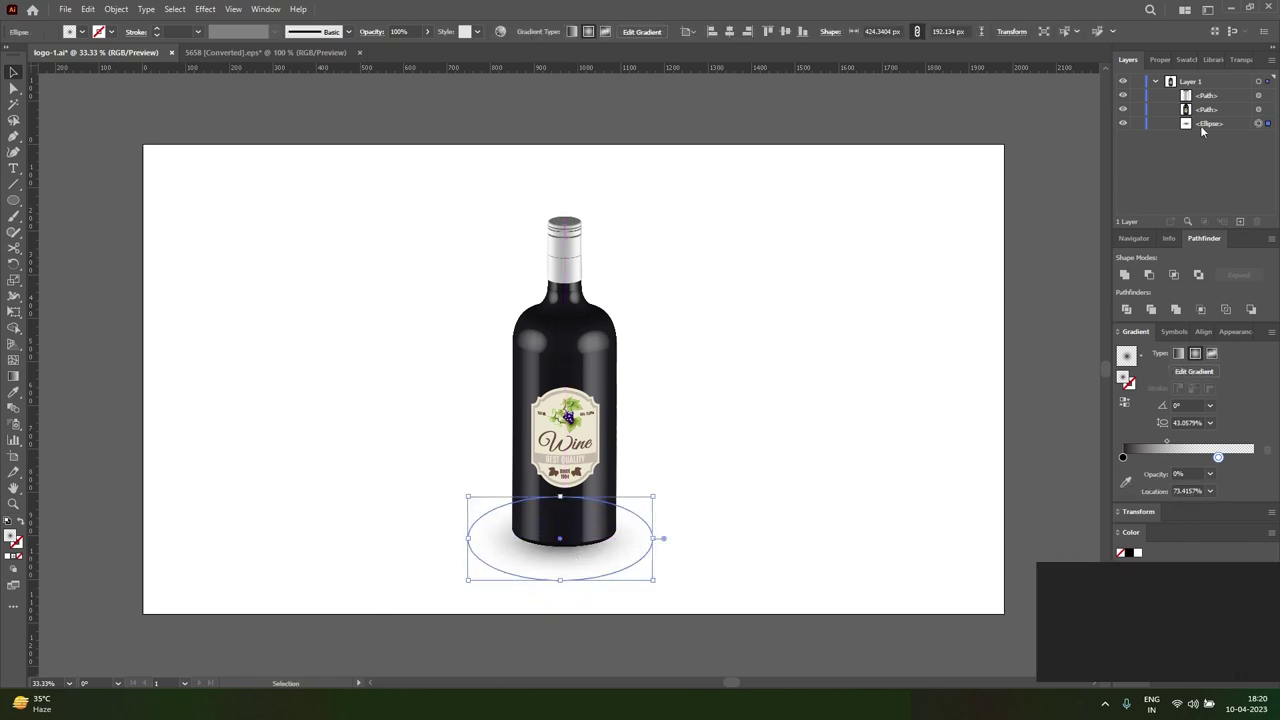
left_click_drag(1213, 126, 1210, 103)
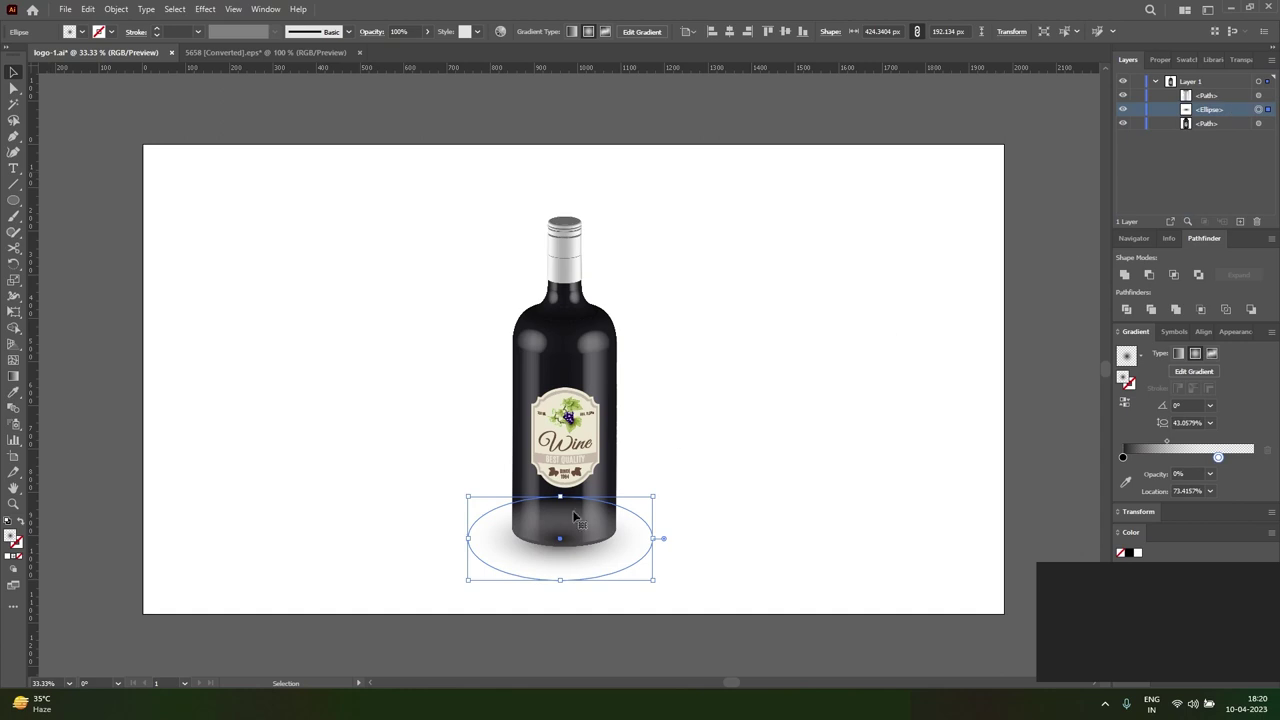
- Flatten the shadow's gradient further to about 21% aspect ratio
key("g")
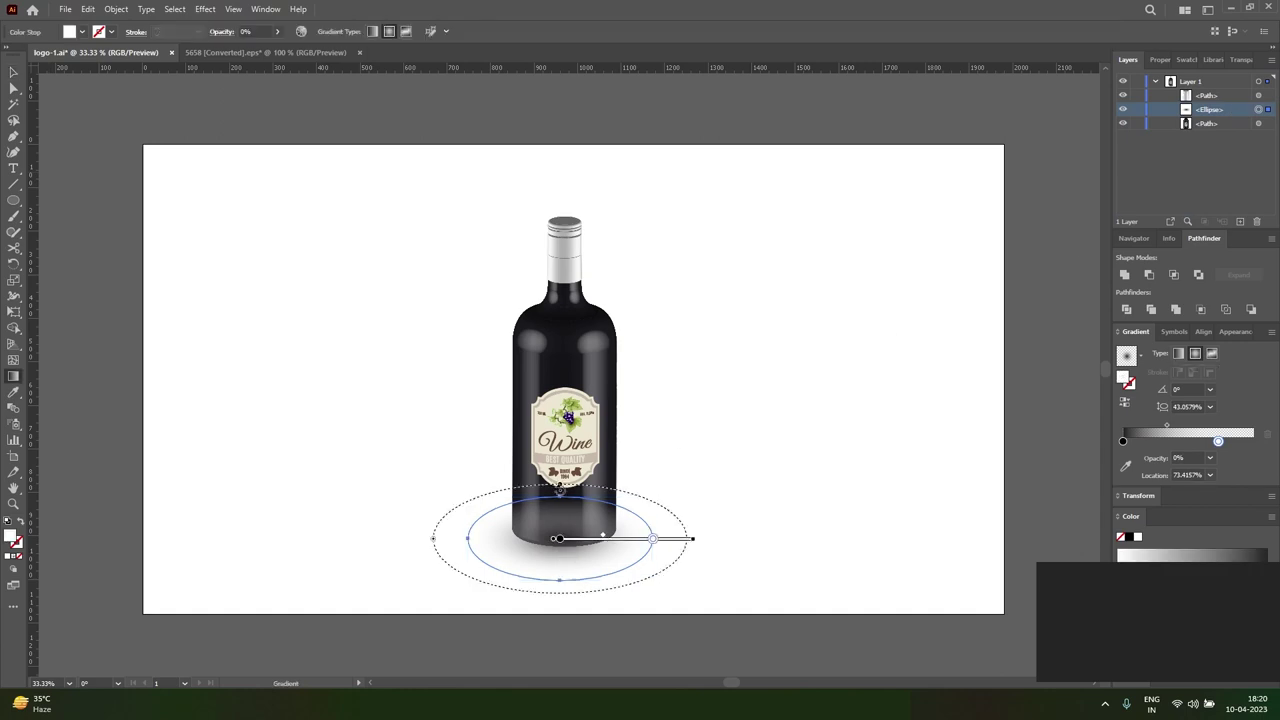
left_click_drag(562, 498, 560, 512)
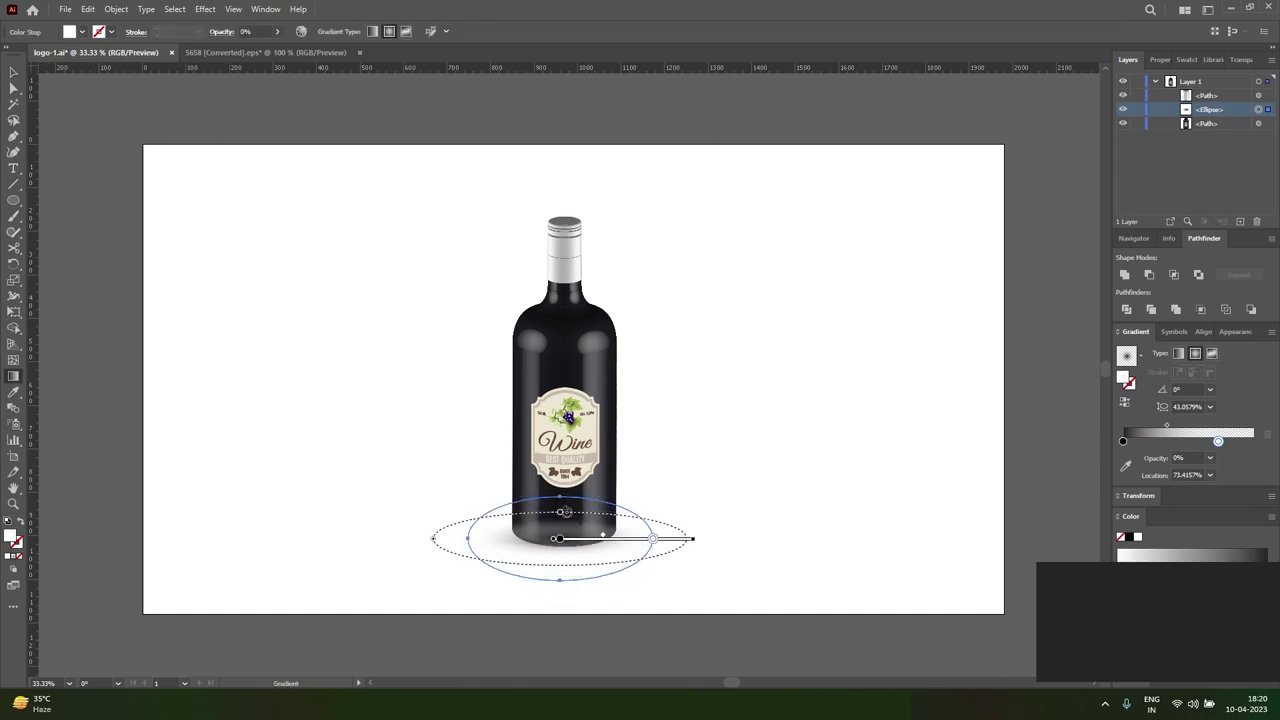
left_click(558, 539)
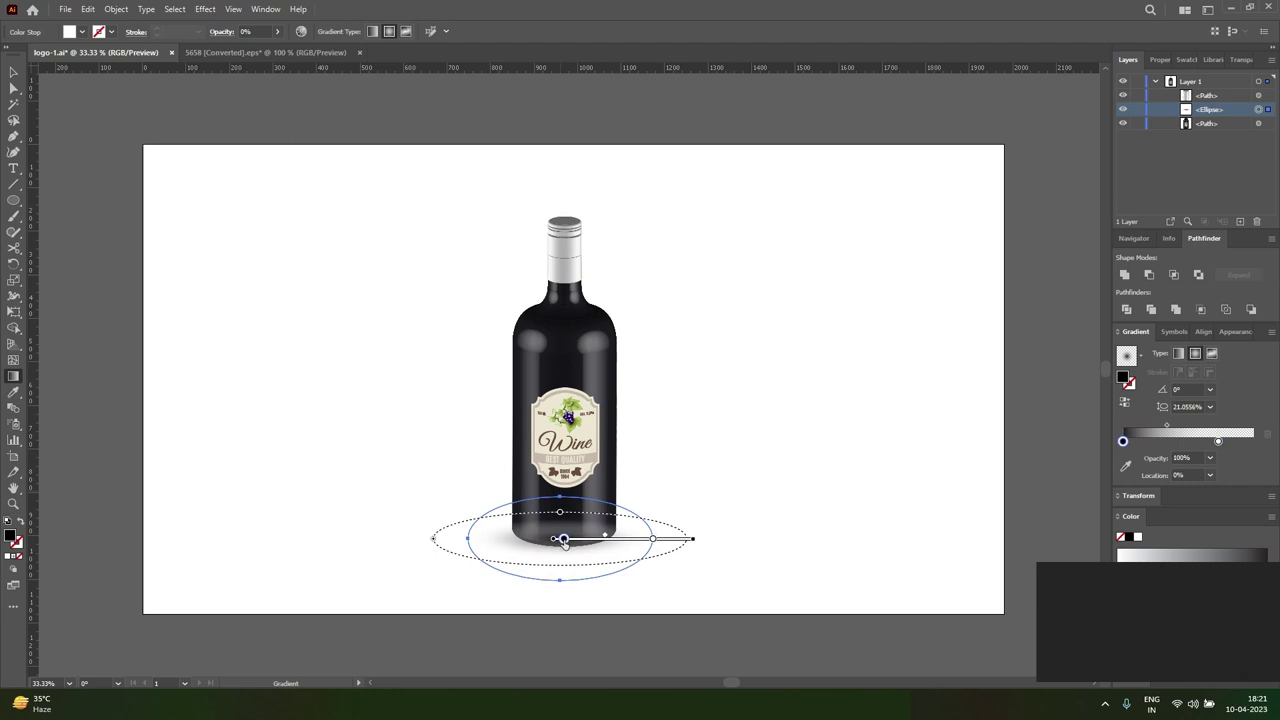
left_click(652, 538)
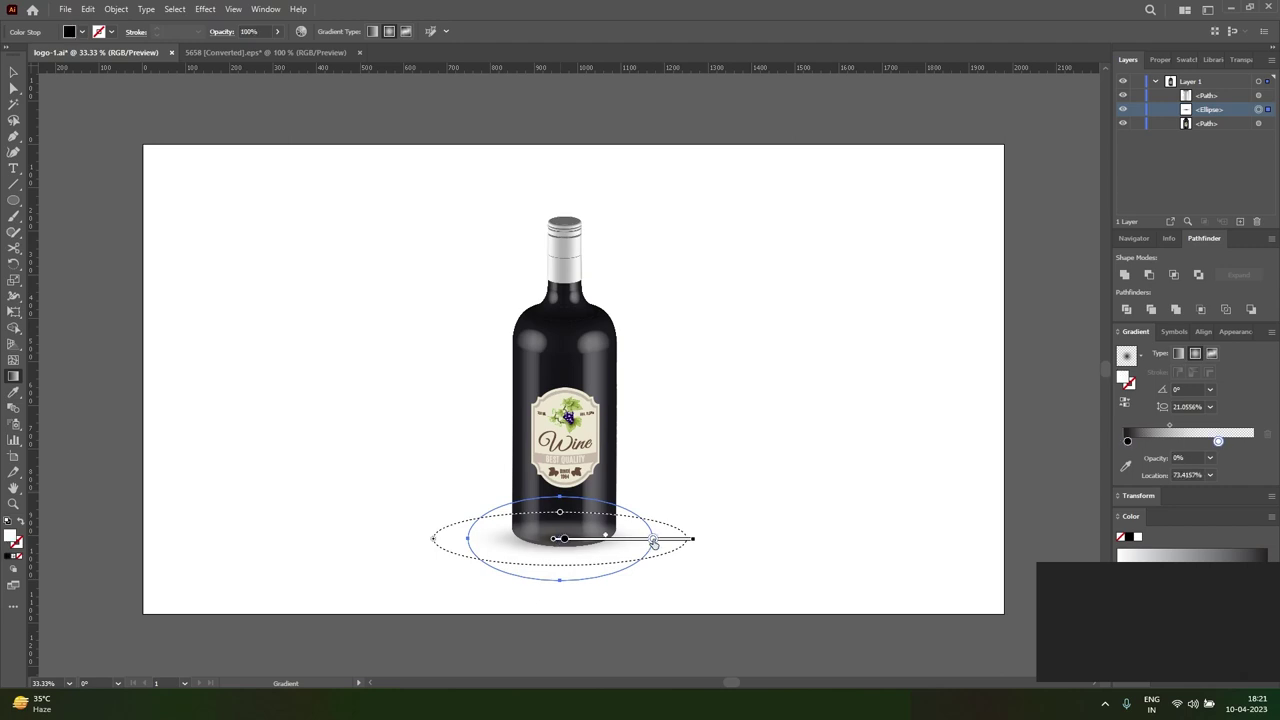
- Make the outer gradient stop black at about 70% location and nudge the shadow lower right
double_click(1218, 442)
left_click(1084, 513)
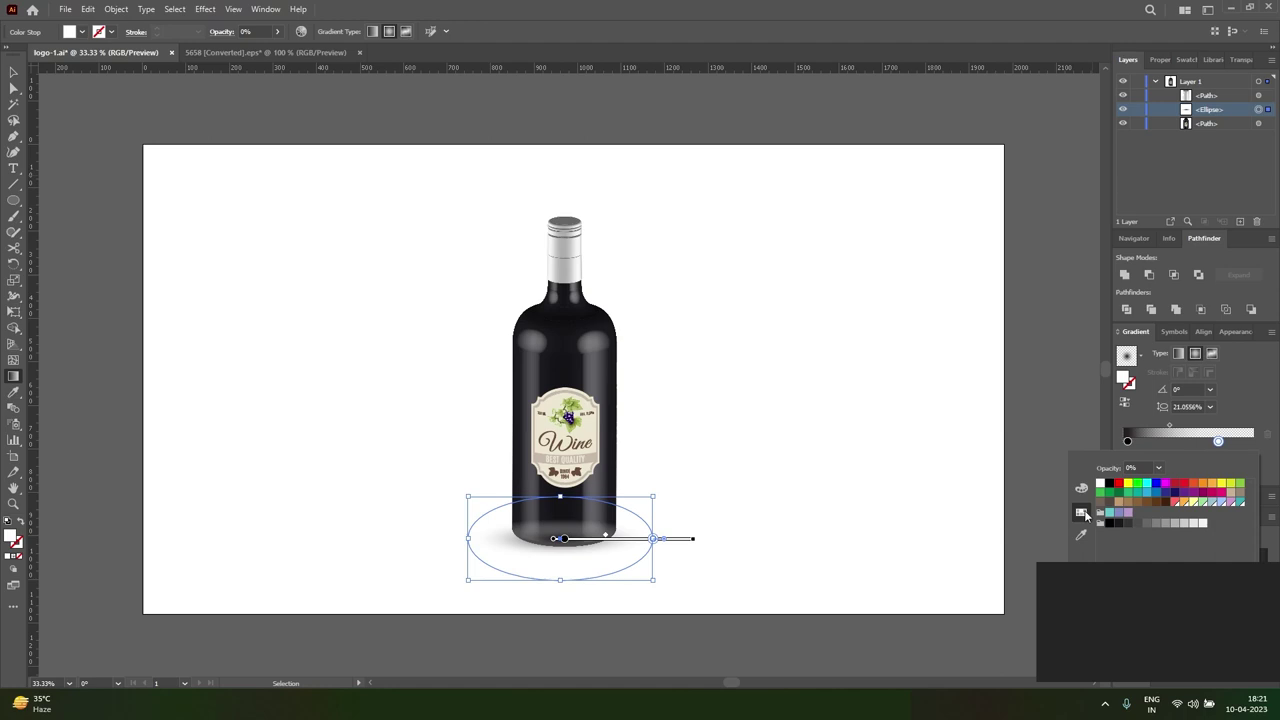
left_click(1107, 484)
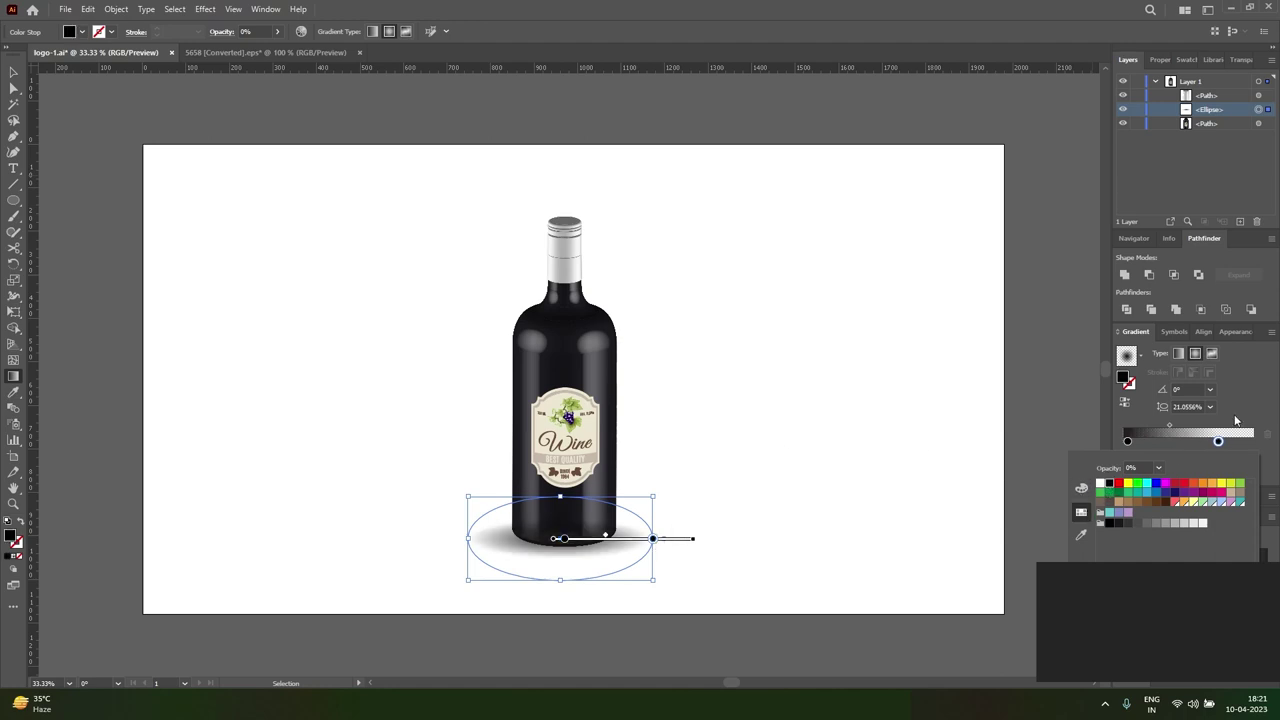
left_click(655, 545)
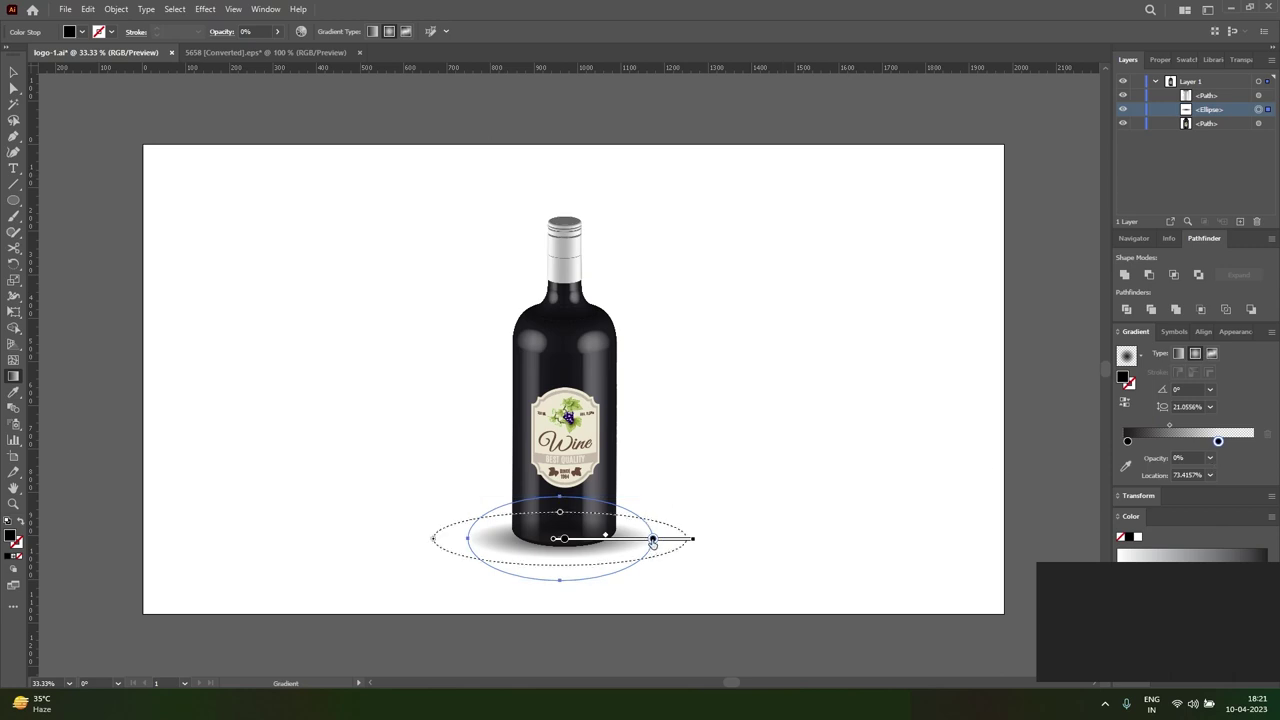
left_click_drag(653, 539, 587, 543)
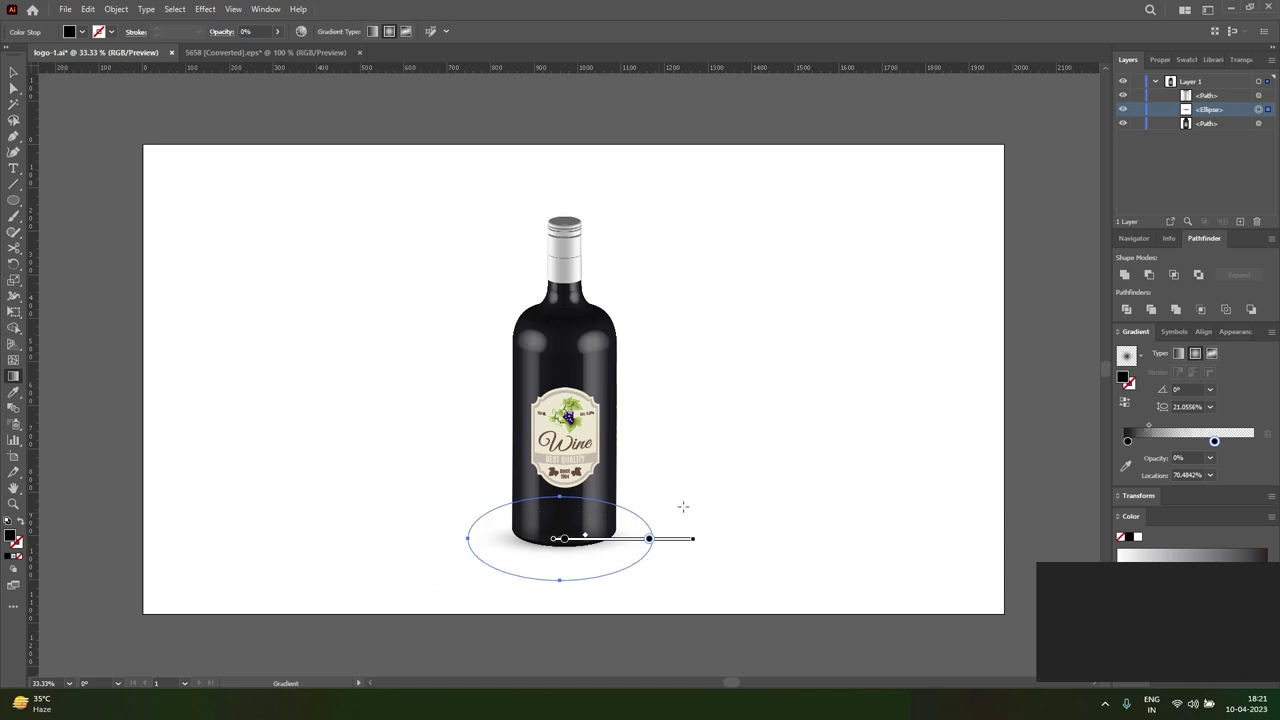
key("v")
left_click(711, 586)
left_click_drag(596, 557, 601, 561)
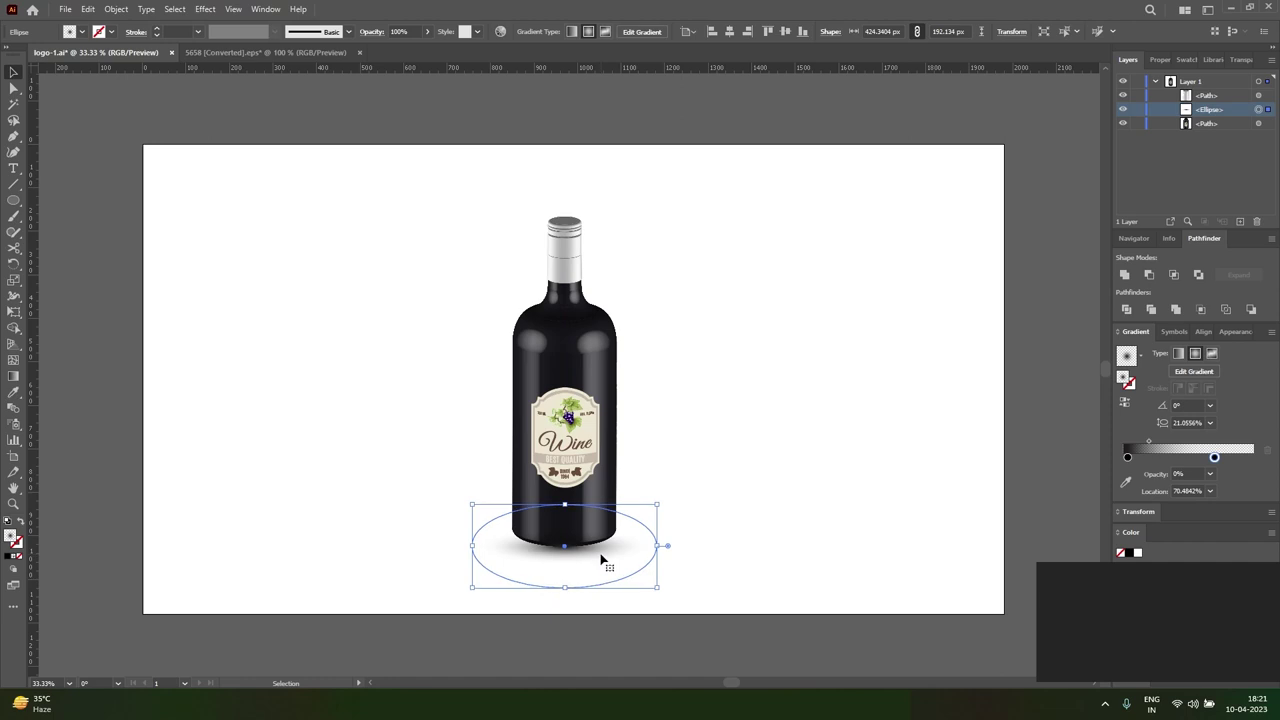
- Nudge the shadow up twice and move the Ellipse layer below both Path layers
key("Up")
key("Up")
key("Up")
key("Up")
key("Up")
key("Up")
key("Up")
key("Up")
key("Up")
key("Up")
key("Up")
key("Up")
key("Up")
key("Up")
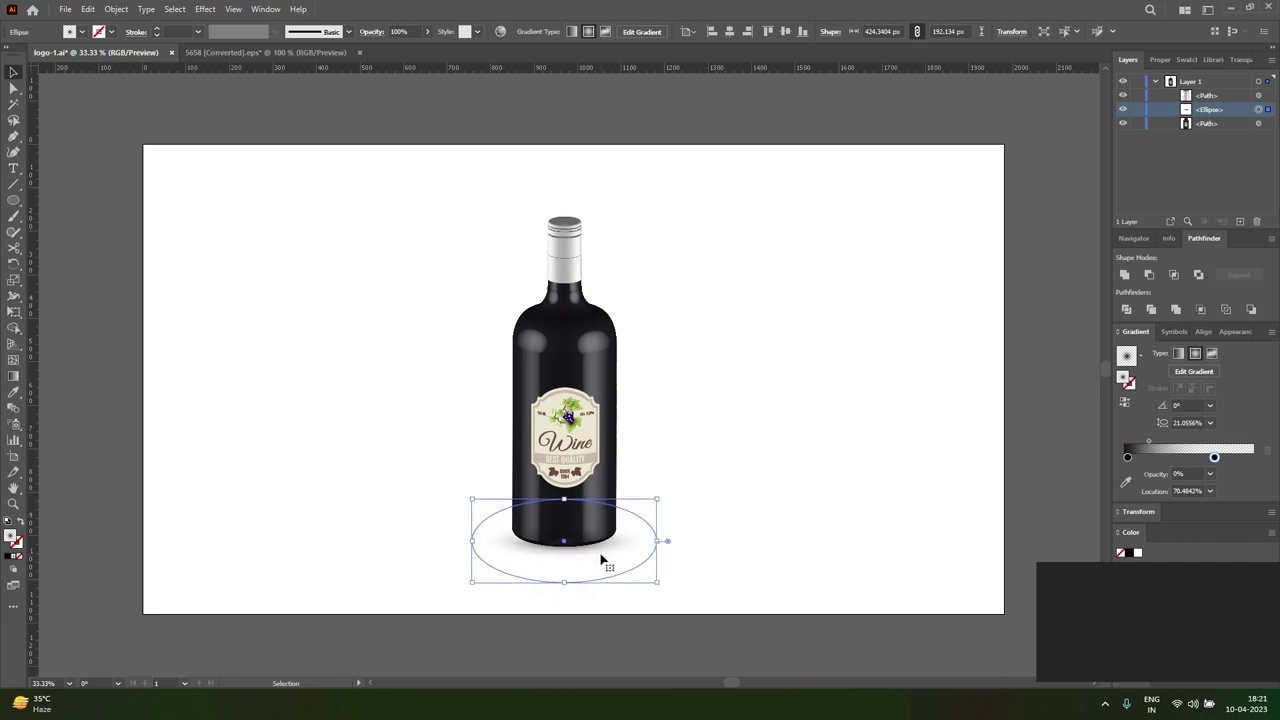
key("Up")
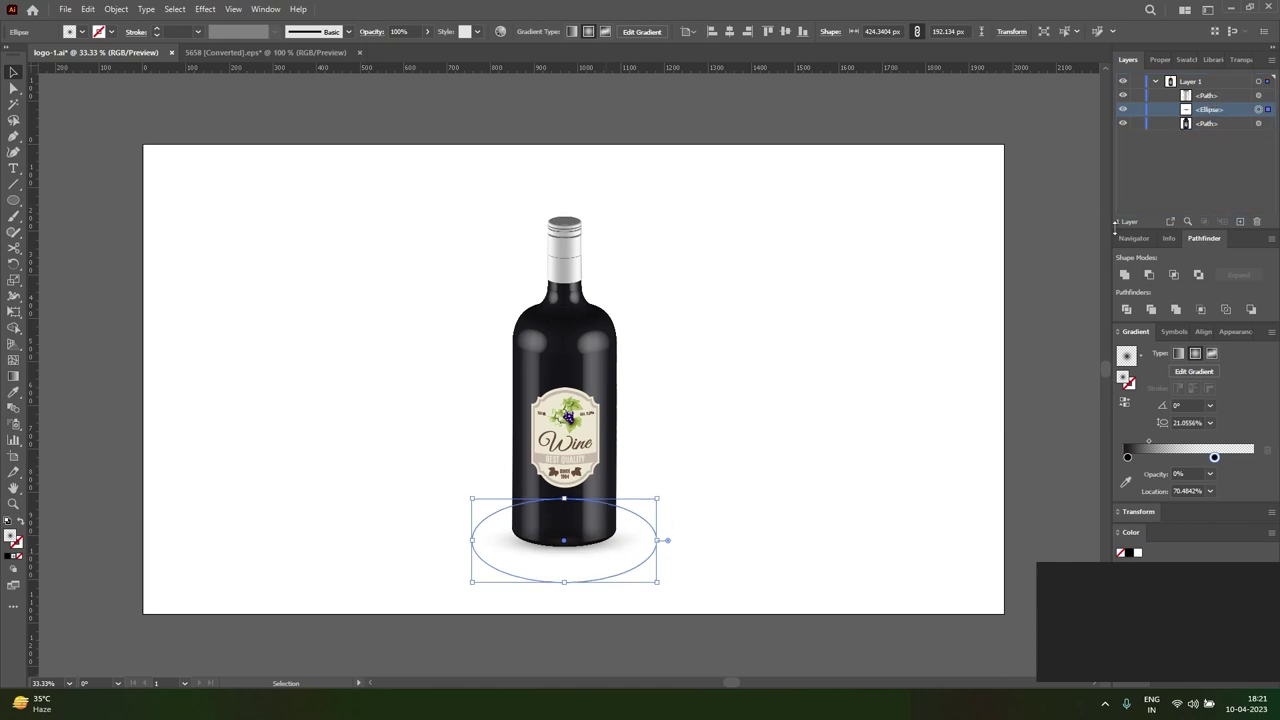
left_click_drag(1207, 115, 1207, 130)
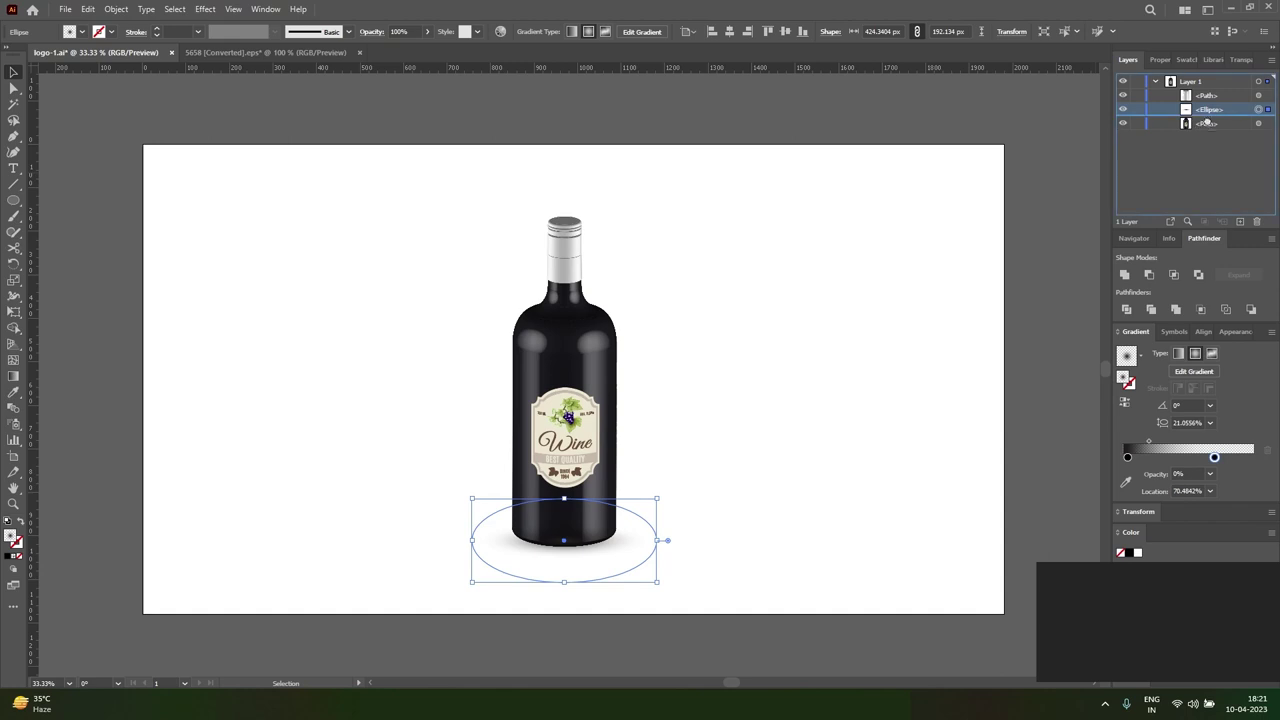
left_click(813, 560)
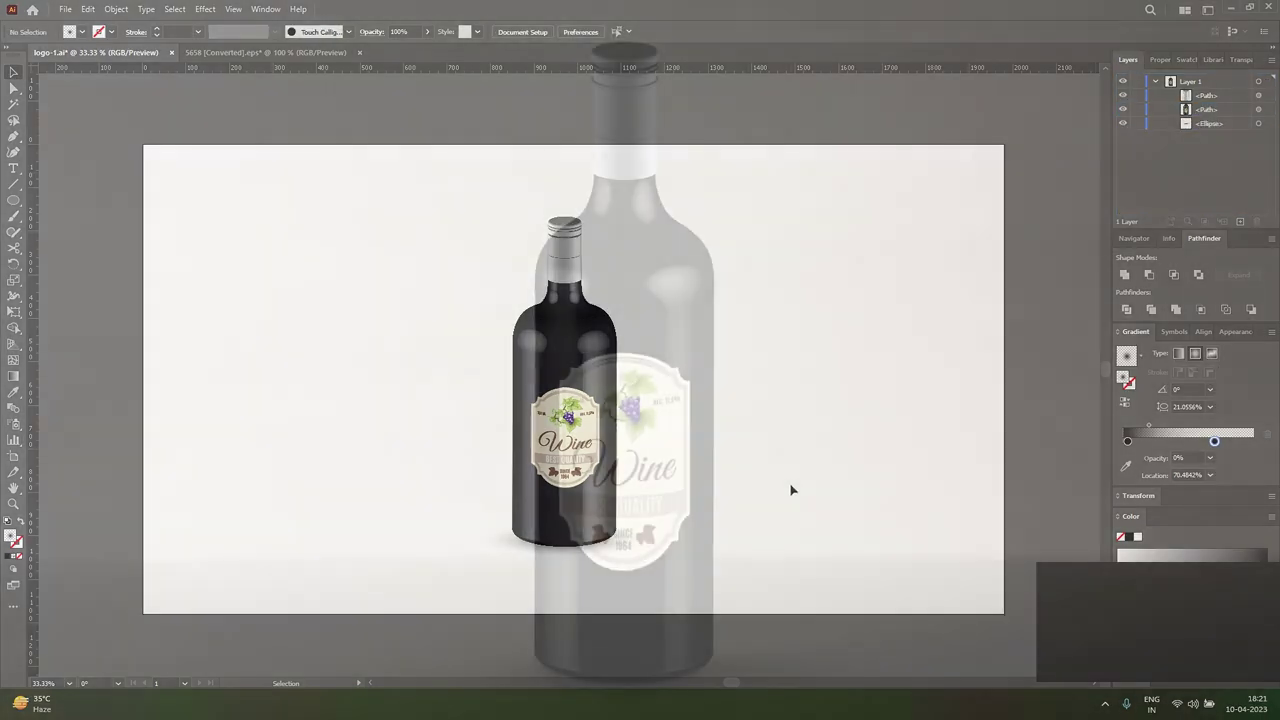